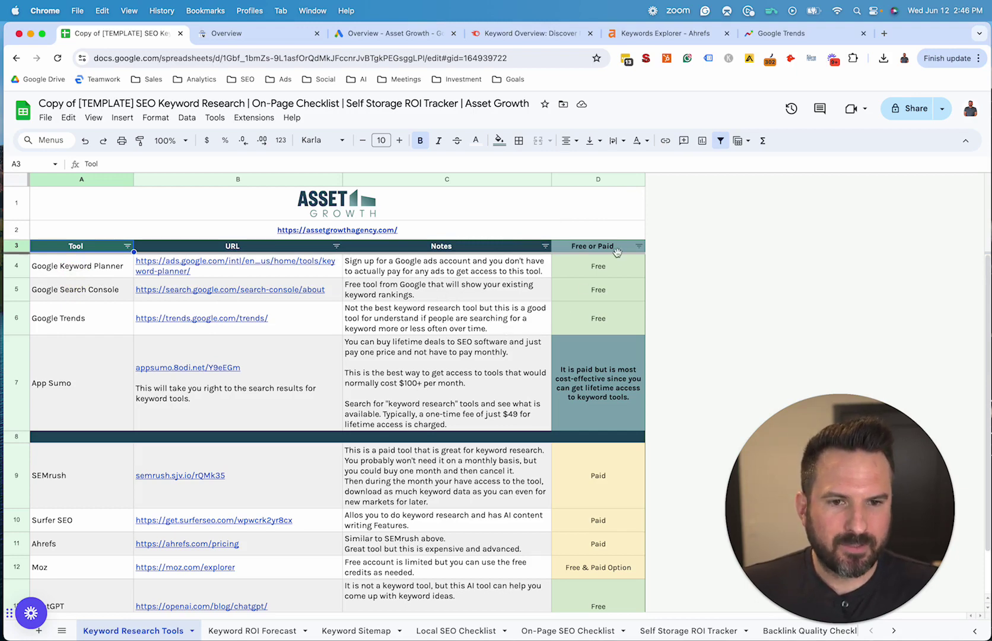
- Review the free Google tools in the workbook: Trends, Keyword Planner and Search Console rows
drag(617, 264, 210, 387)
click(498, 320)
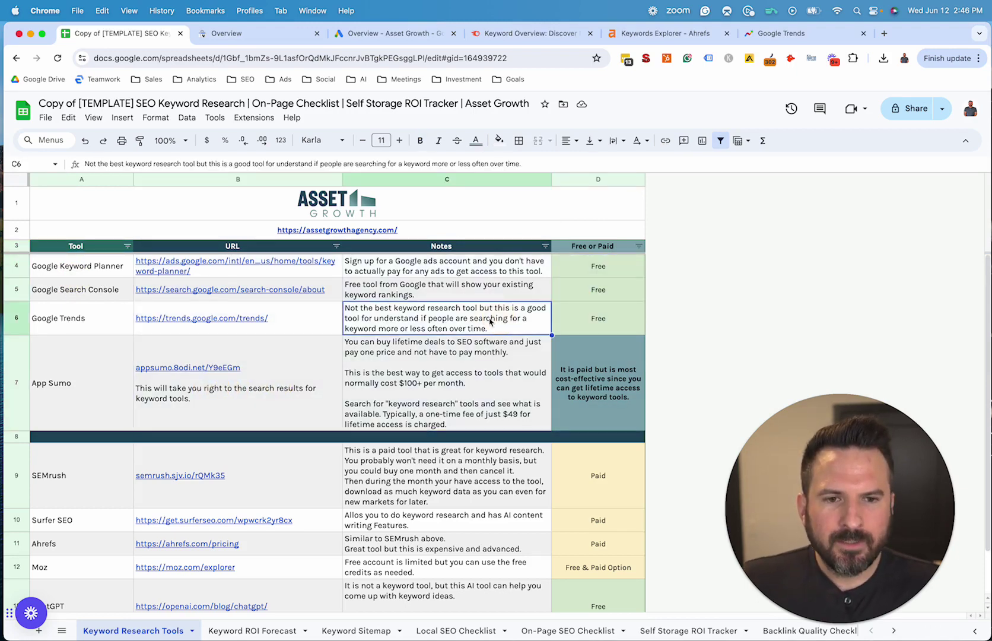
click(598, 313)
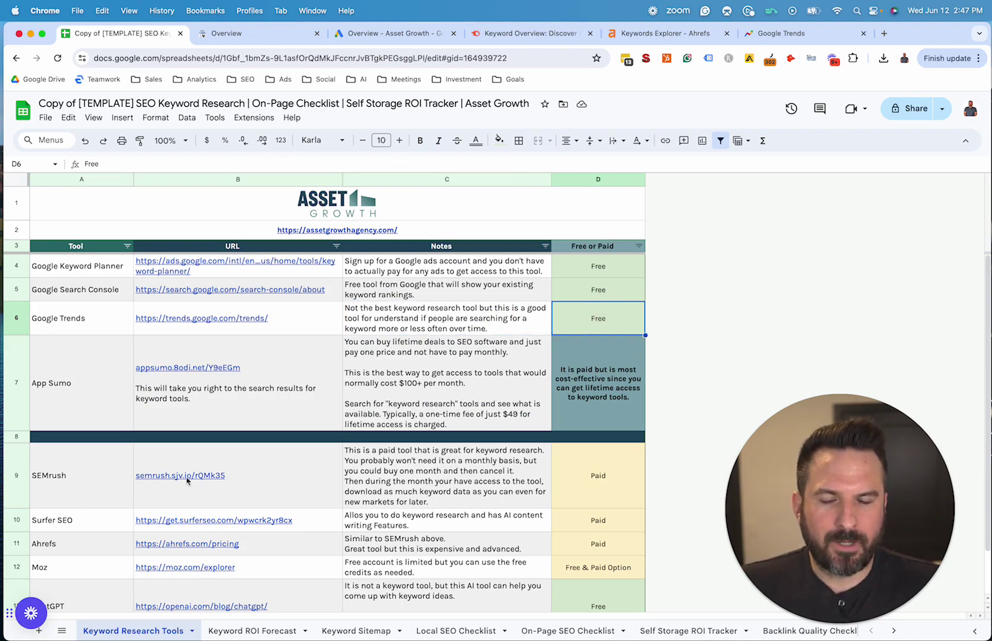
click(24, 267)
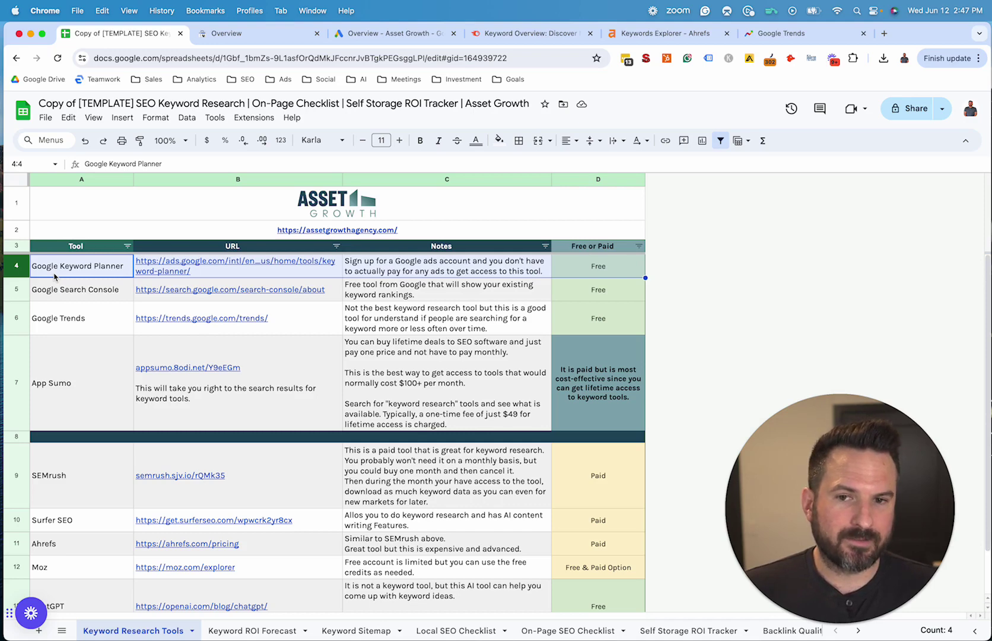
click(18, 290)
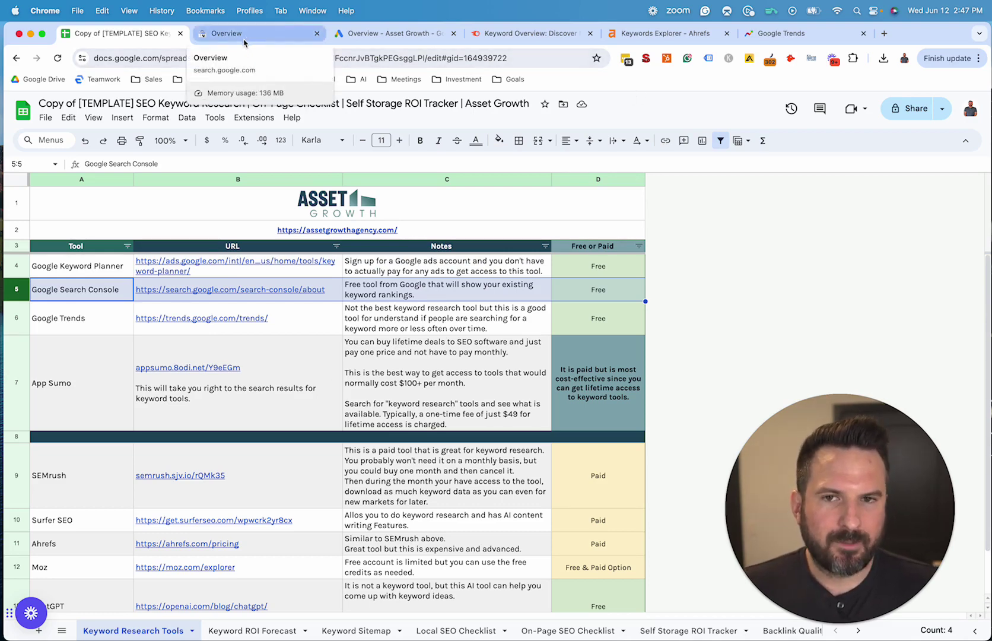
click(62, 297)
- In Search Console, switch the property to assetgrowthagency.com
click(239, 33)
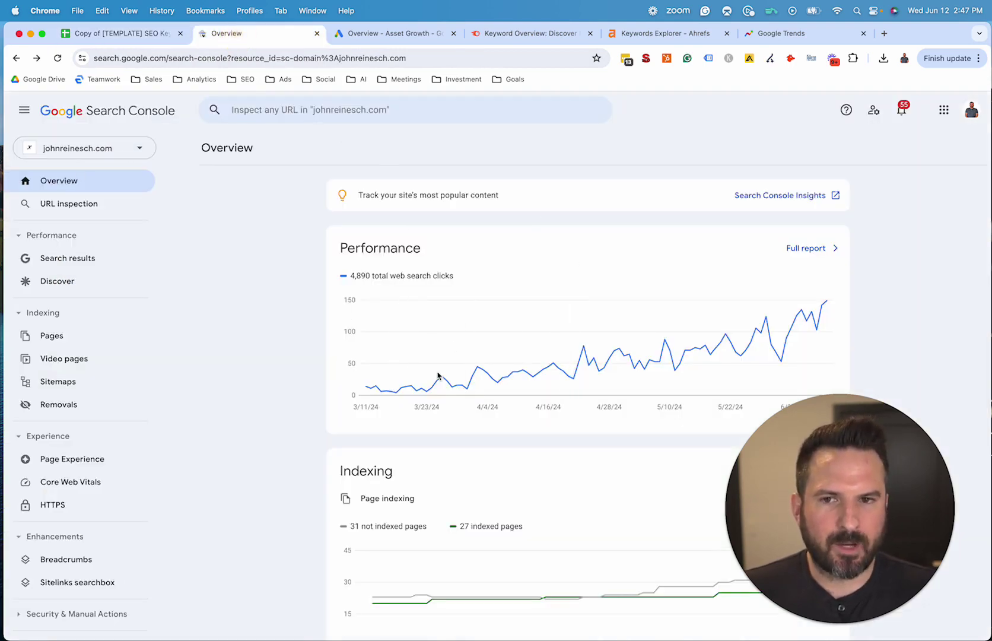
drag(339, 249, 489, 289)
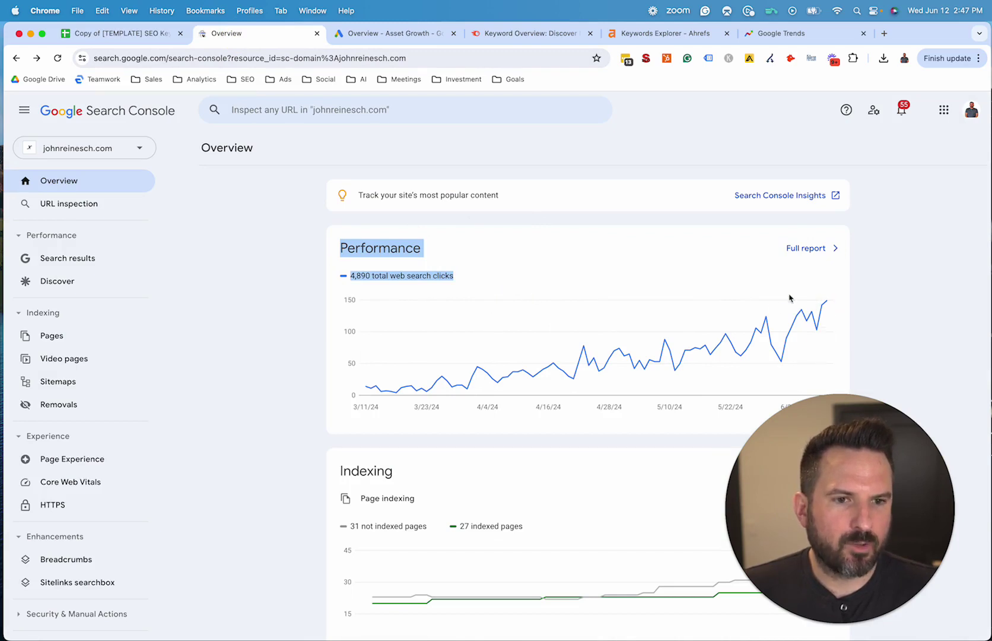
click(506, 265)
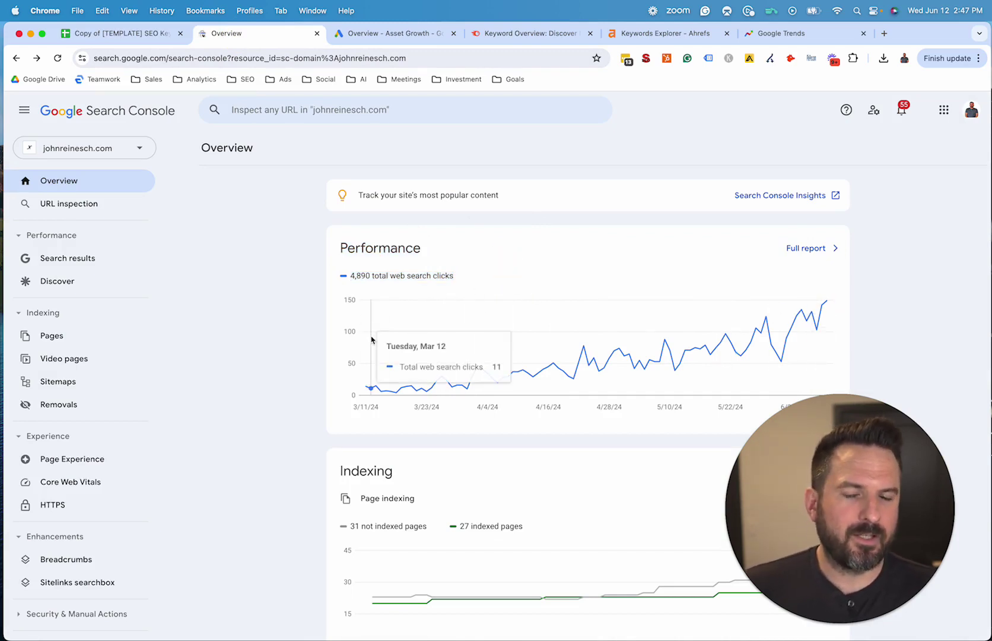
click(85, 149)
text(asset)
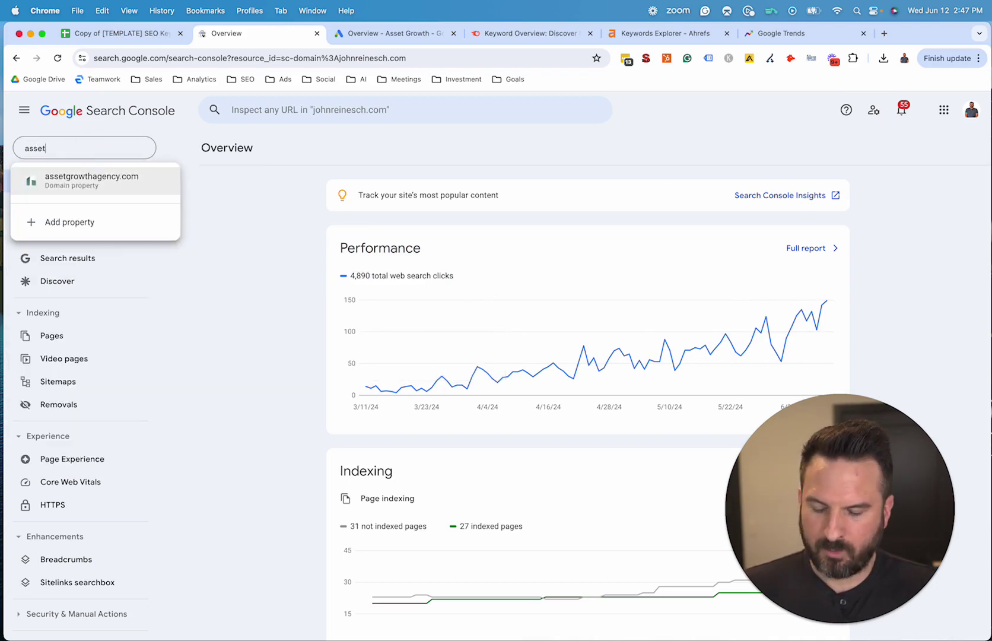
text(g)
key(Return)
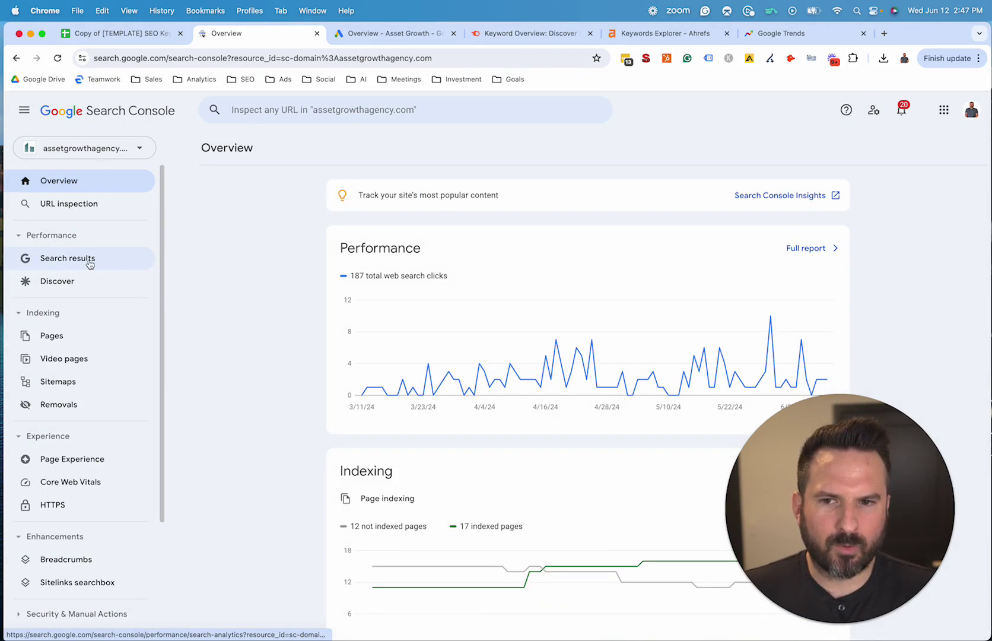
- Add average CTR and average position to the Search results report and export it to a new spreadsheet
click(791, 254)
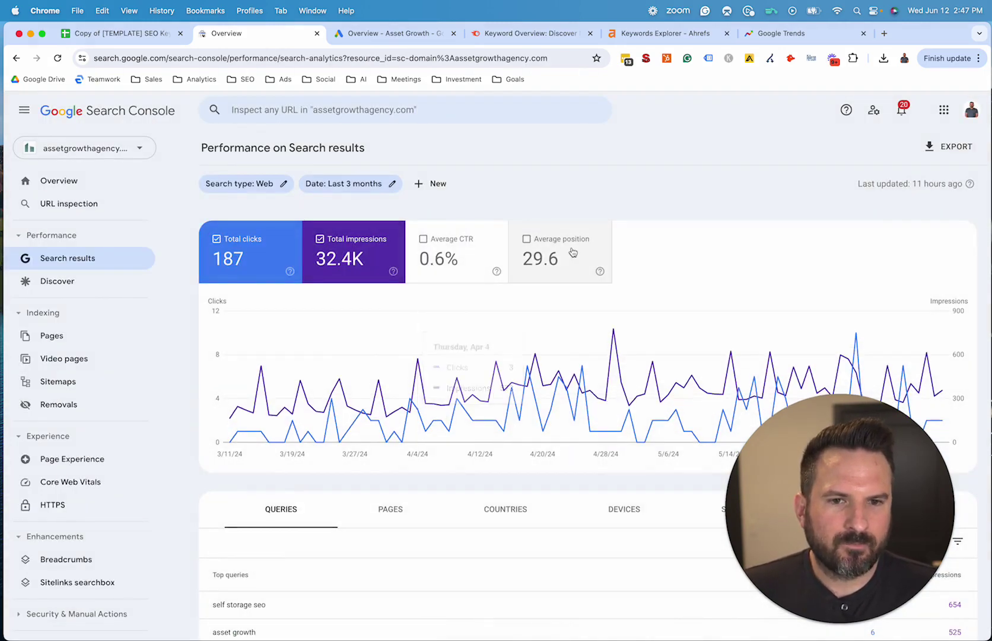
click(570, 250)
click(431, 252)
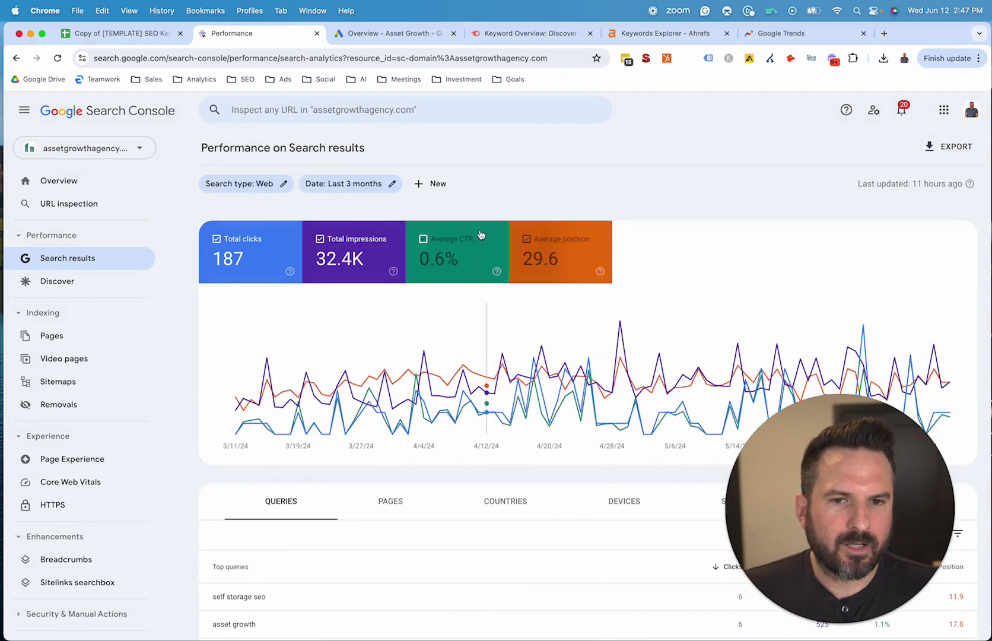
scroll(243, 497, down, 5)
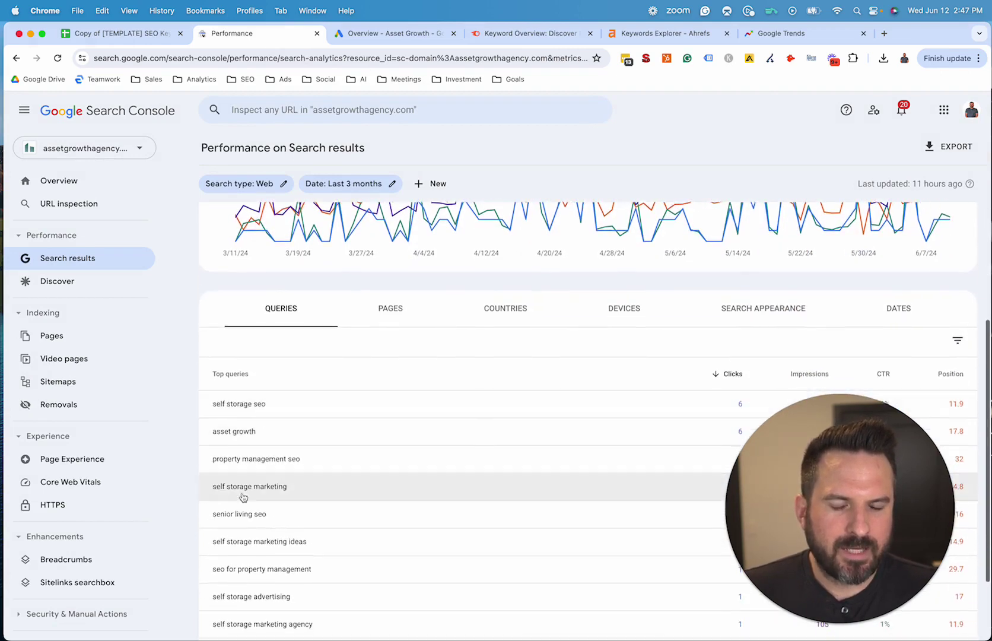
scroll(549, 417, down, 2)
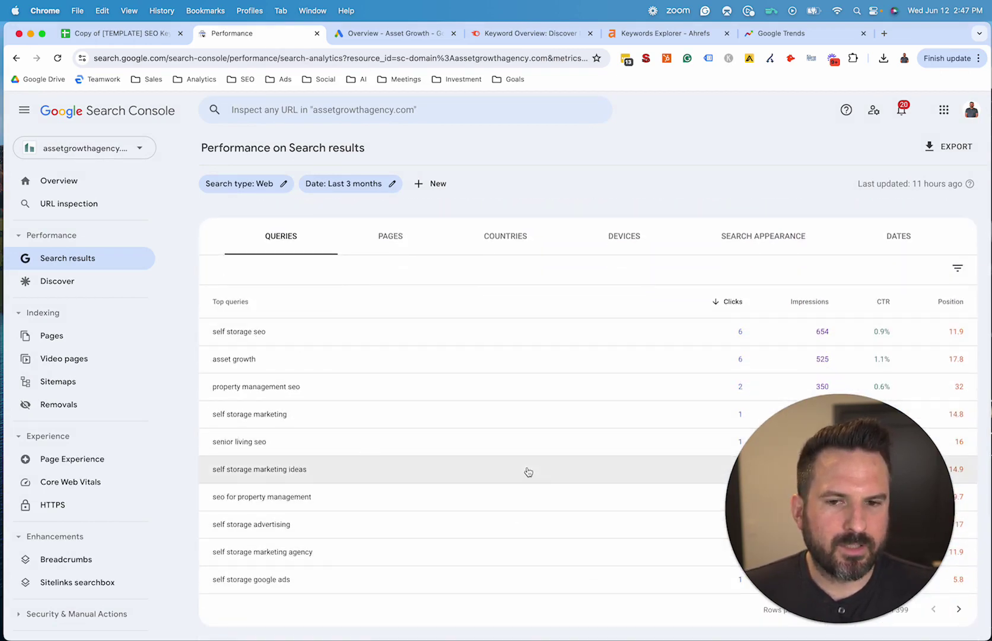
scroll(851, 175, up, 5)
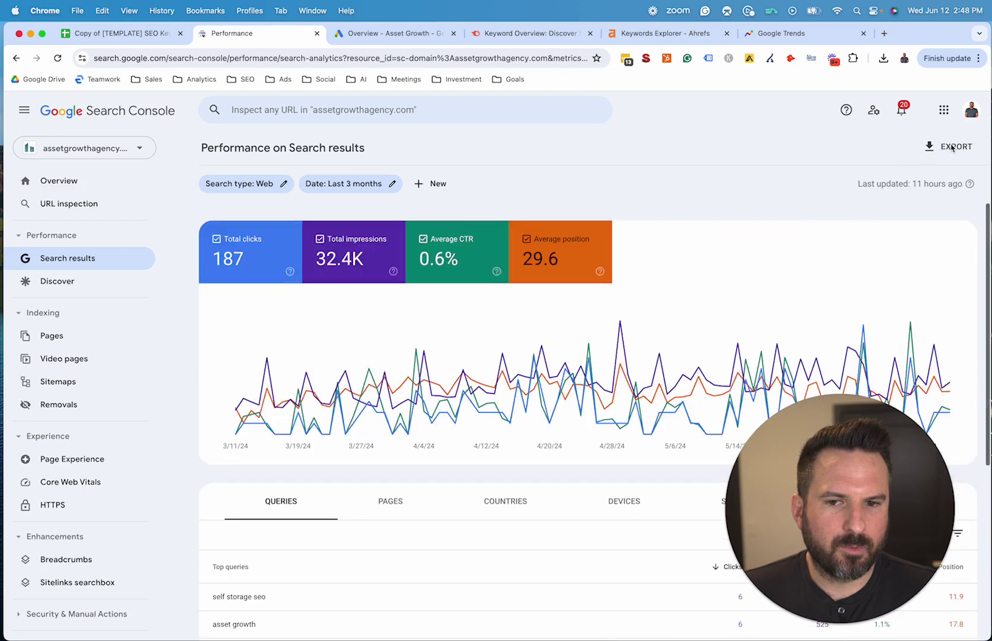
click(939, 152)
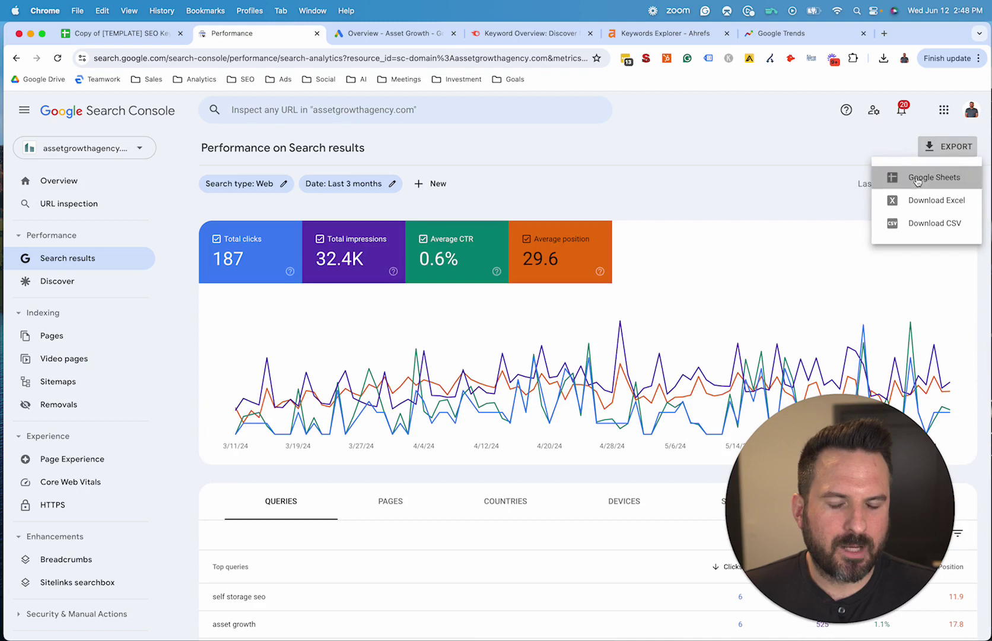
click(919, 182)
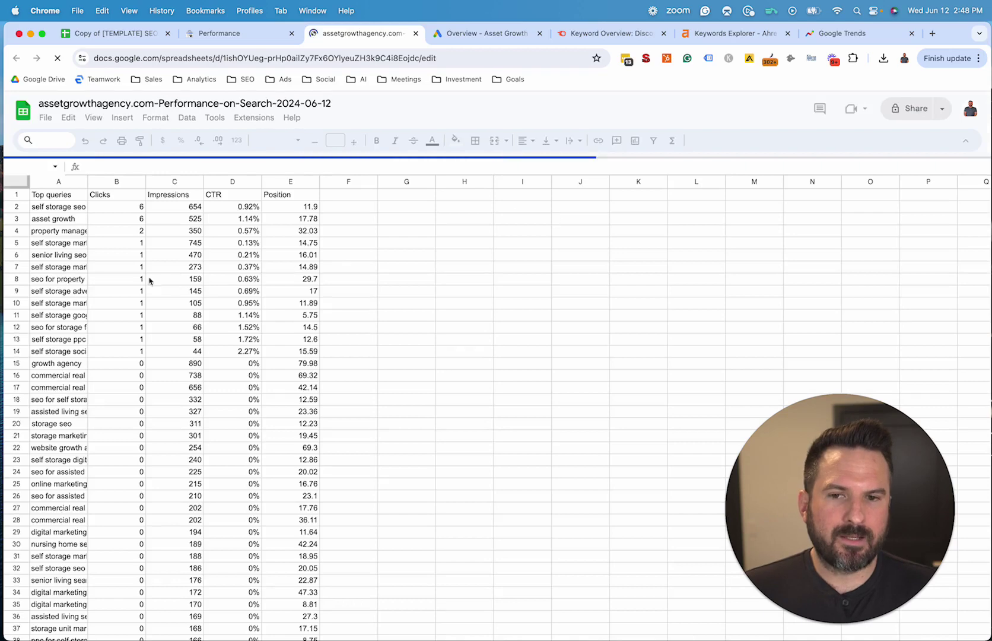
- Widen column A of the exported sheet and browse queries like 'in house seo strategy'
click(142, 277)
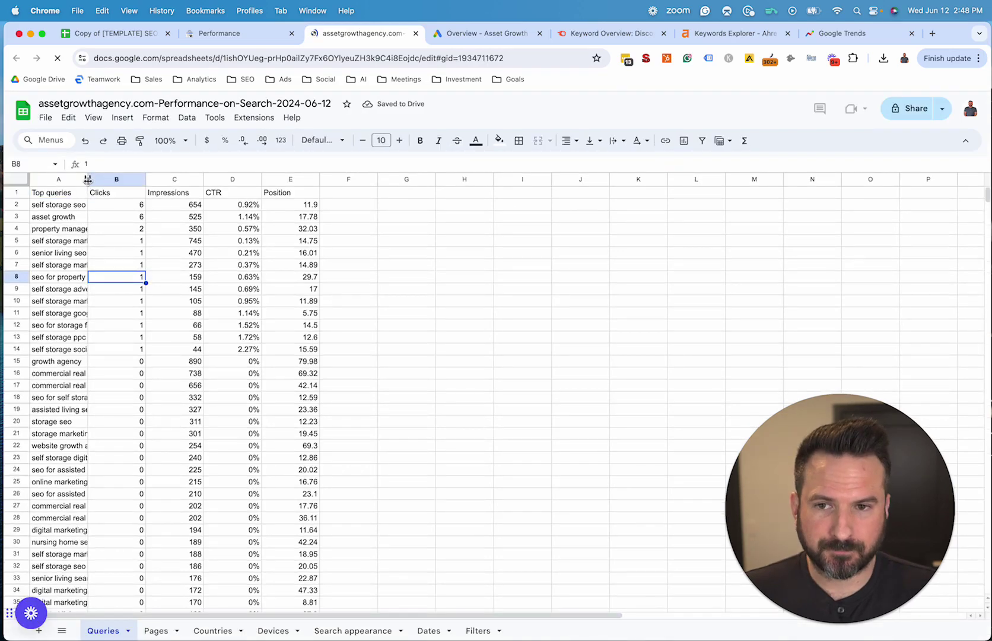
drag(87, 176, 189, 179)
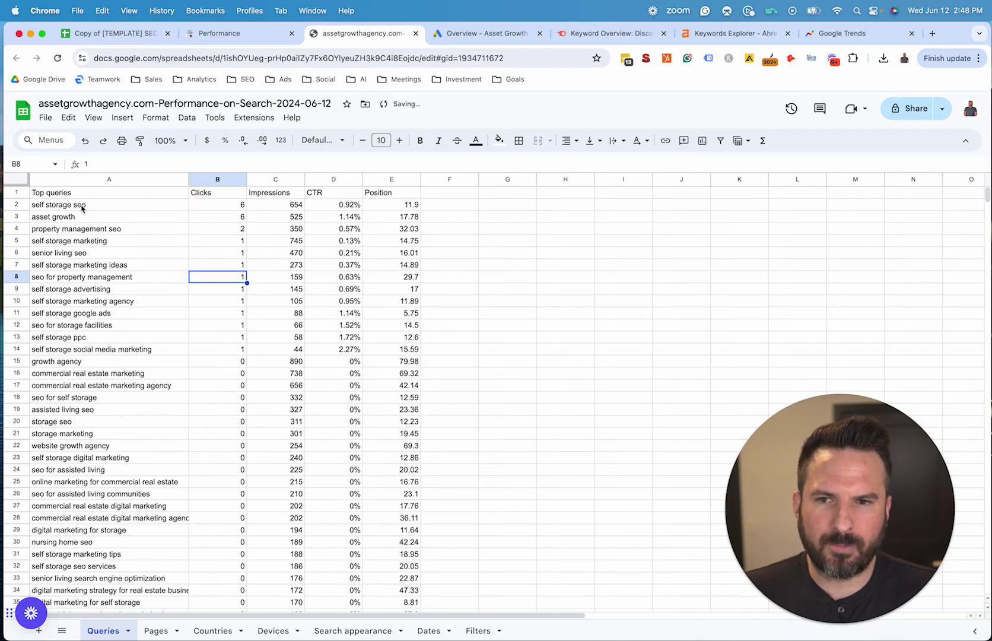
drag(85, 205, 118, 530)
scroll(294, 405, down, 4)
scroll(294, 406, down, 20)
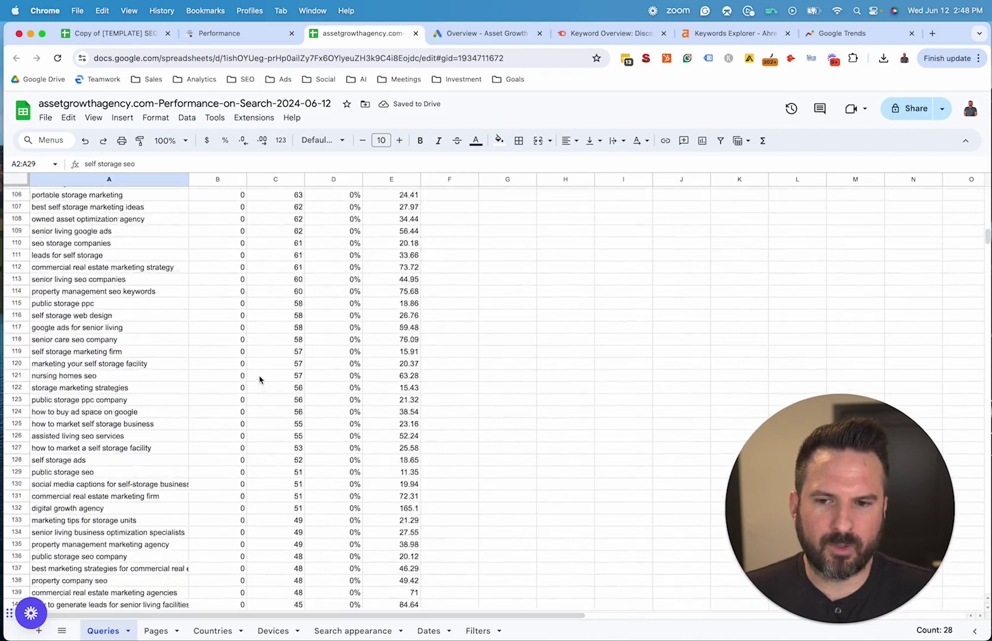
click(95, 304)
scroll(146, 356, down, 2)
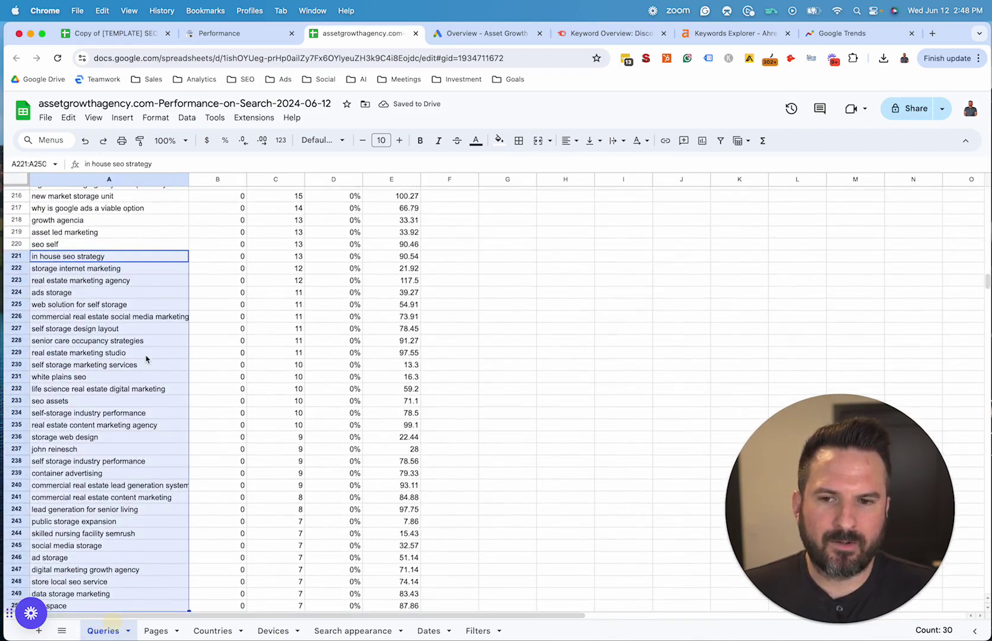
scroll(217, 364, down, 4)
click(92, 426)
scroll(243, 386, up, 20)
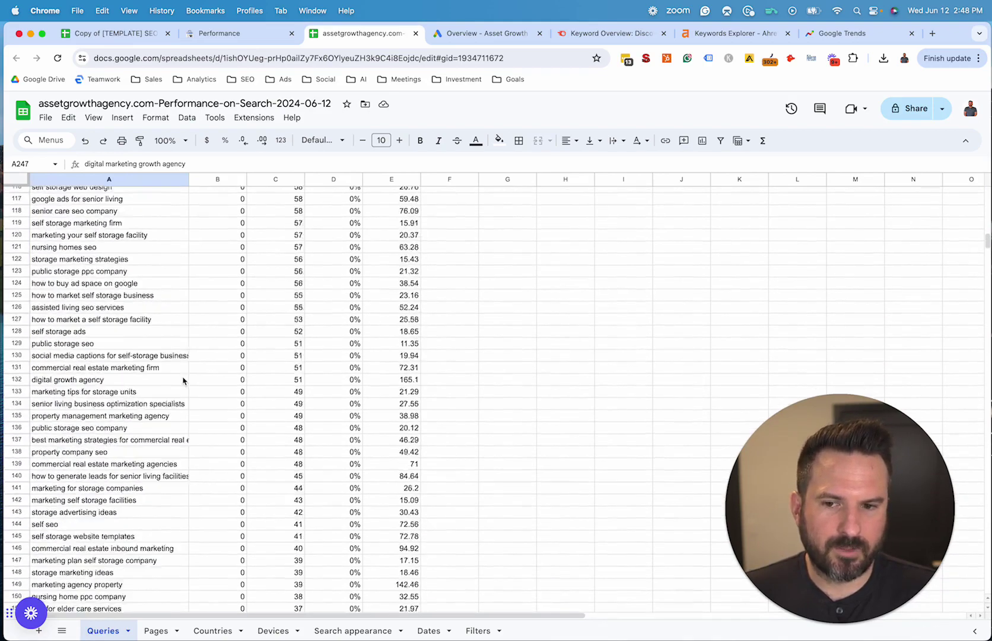
- Revisit the Google Keyword Planner row in the SEO template before moving to Google Ads
click(126, 34)
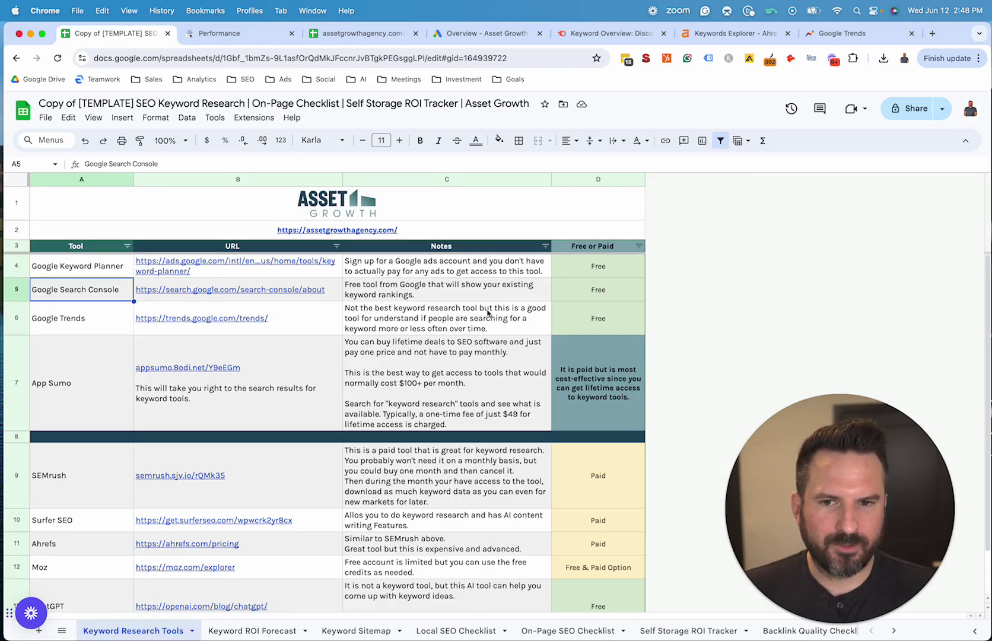
drag(68, 267, 477, 266)
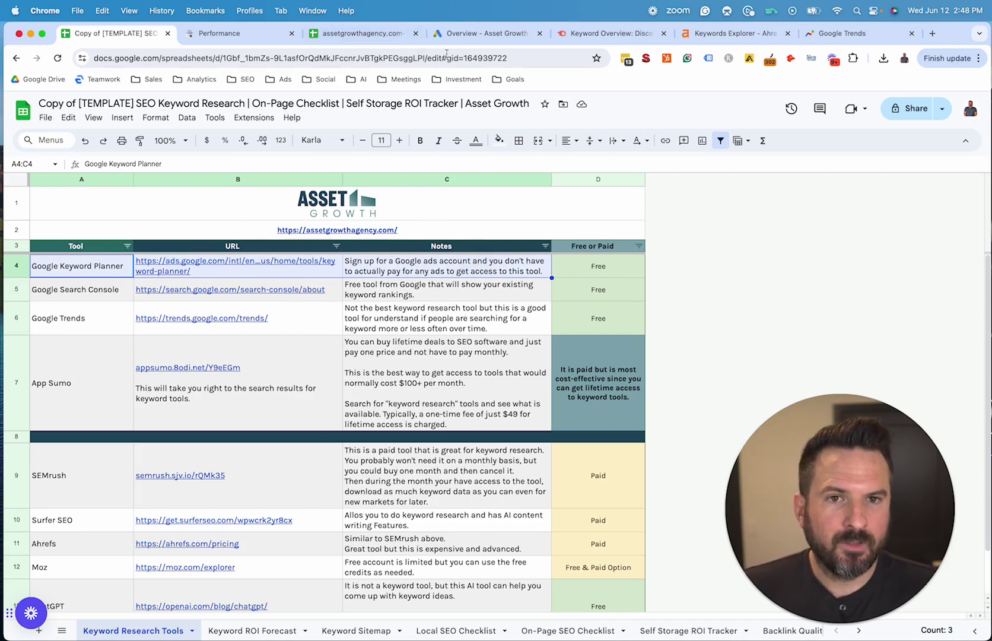
click(452, 34)
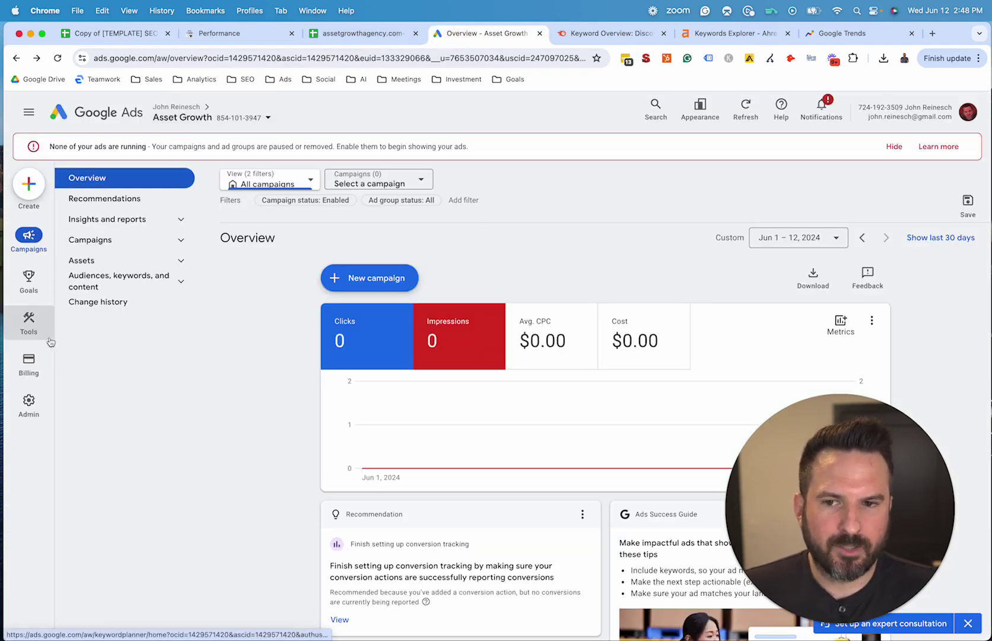
- Enter 'self storage dallas texas' as a Keyword Planner seed keyword and copy the phrase
mouse_move(32, 328)
click(109, 200)
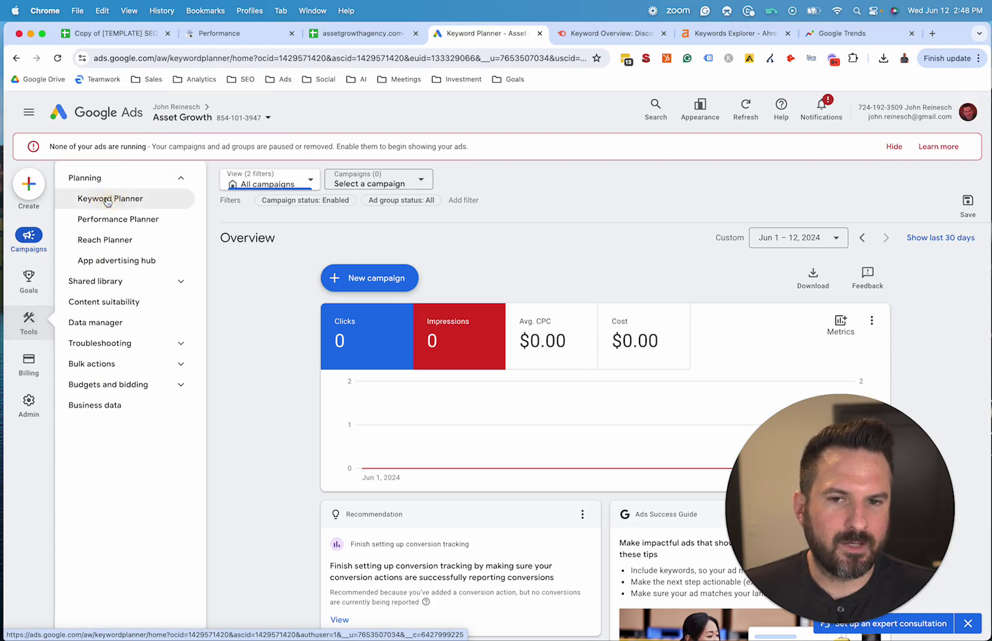
scroll(481, 305, down, 3)
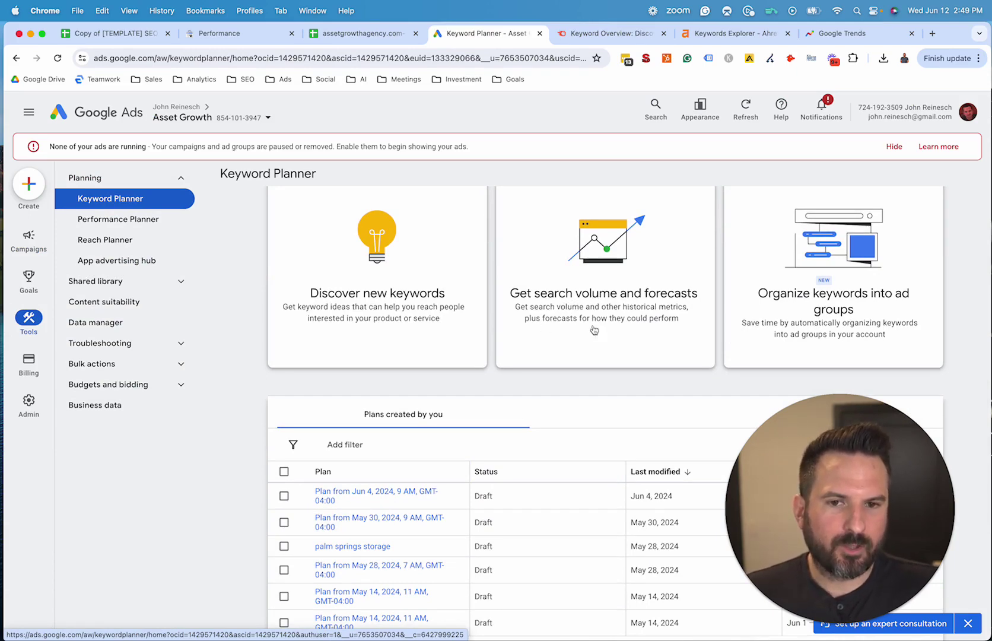
click(380, 293)
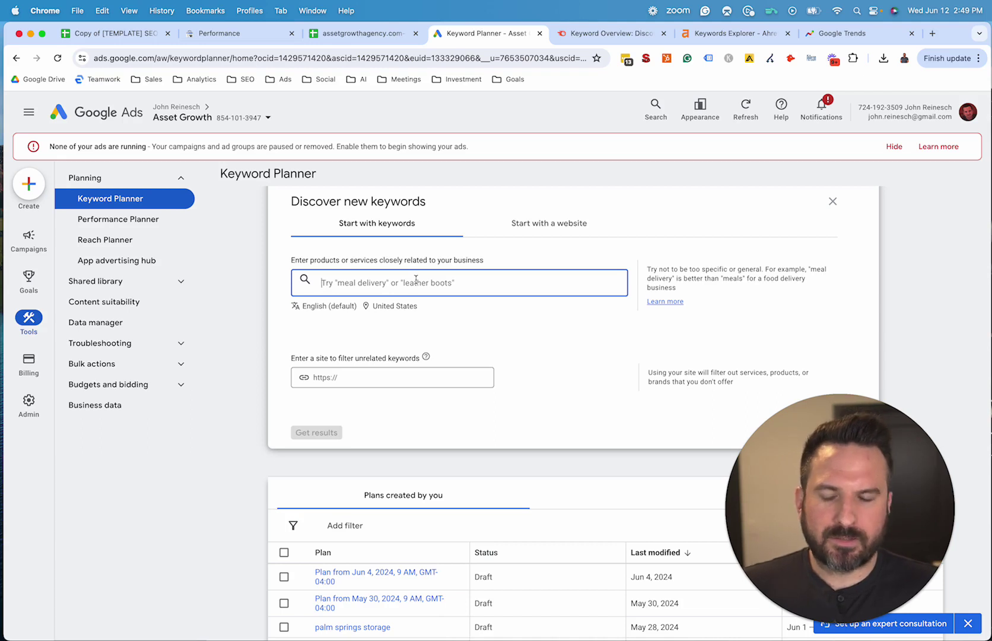
text(self storage dallas texas)
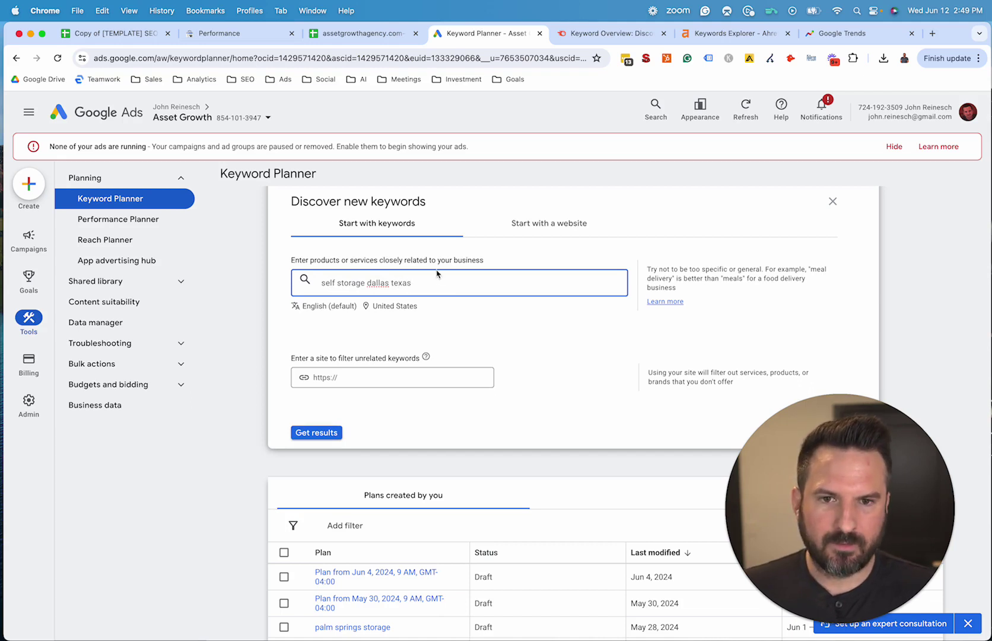
scroll(409, 339, up, 1)
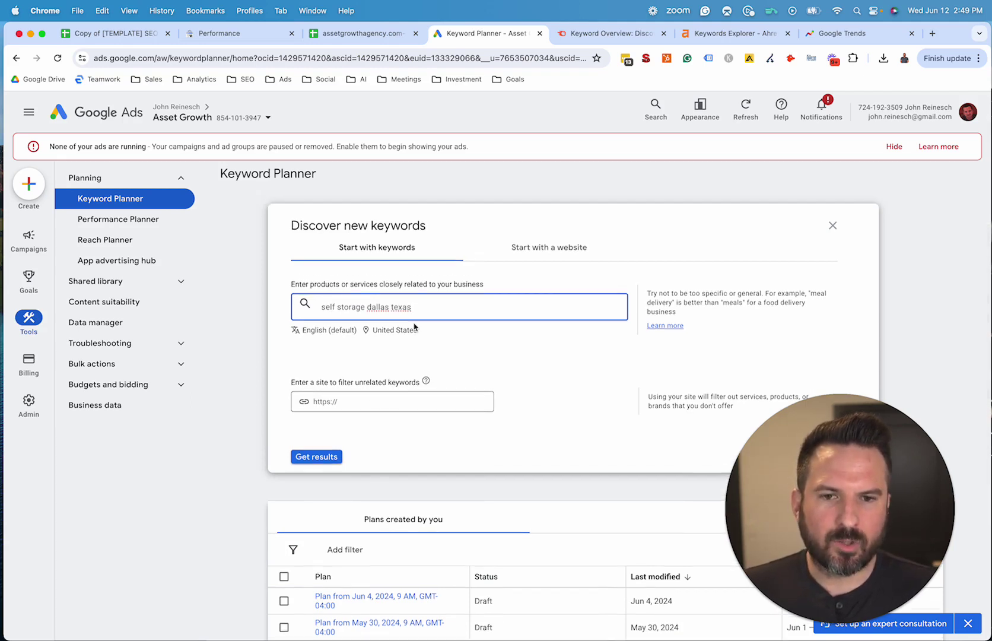
triple_click(426, 310)
key(super+c)
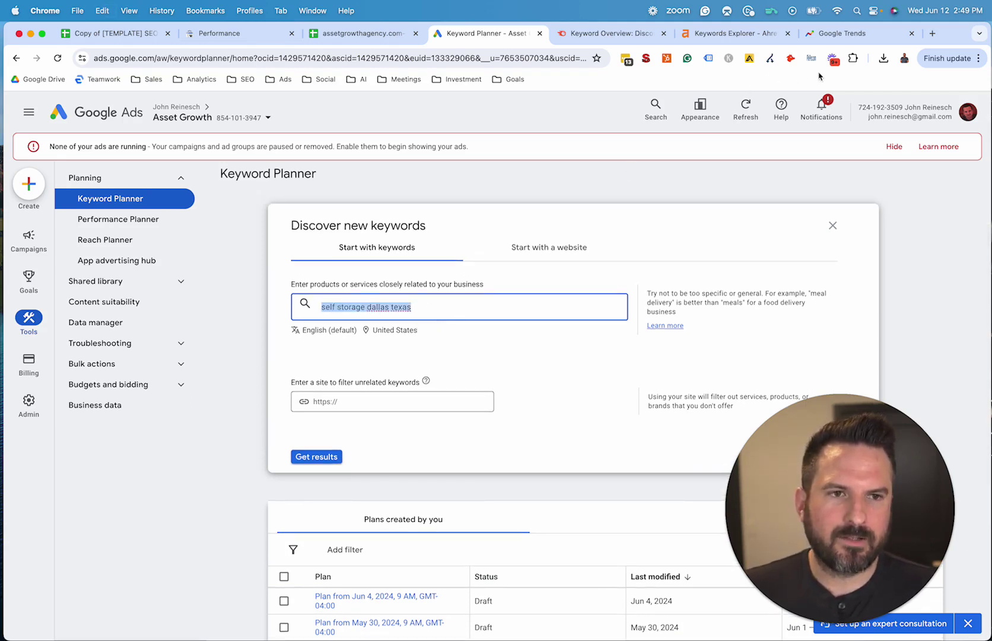
- Google the phrase in a new tab and copy the Public Storage Dallas result's link
click(933, 34)
key(super+v)
key(Return)
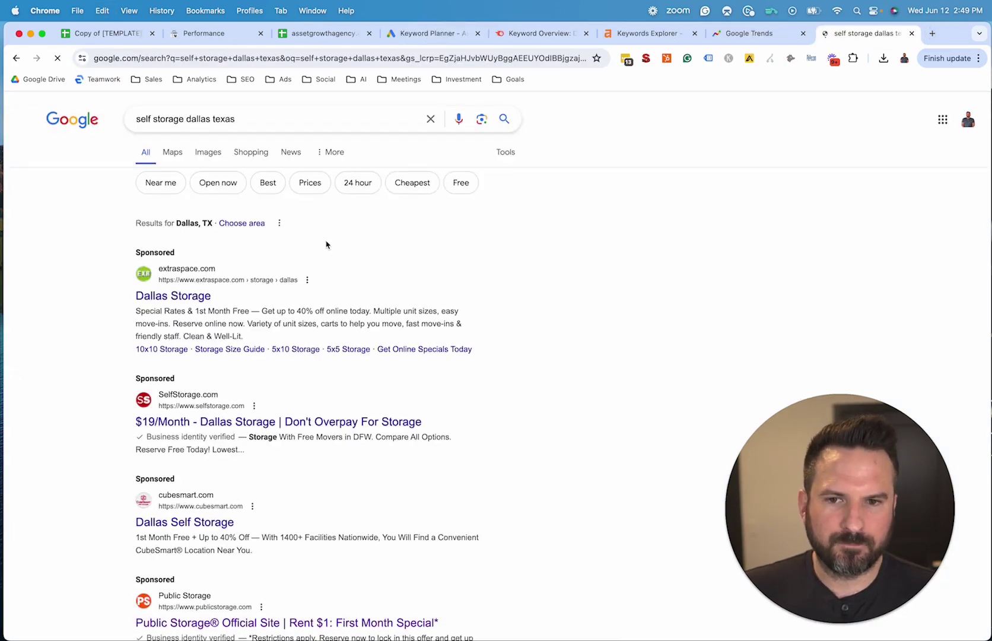
scroll(395, 432, down, 5)
scroll(299, 290, down, 5)
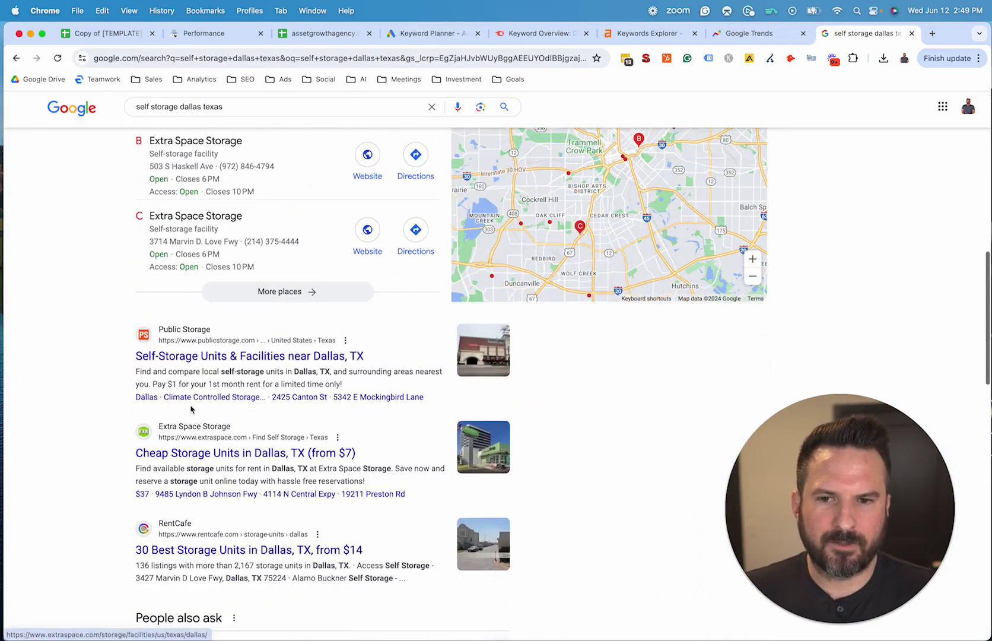
right_click(214, 355)
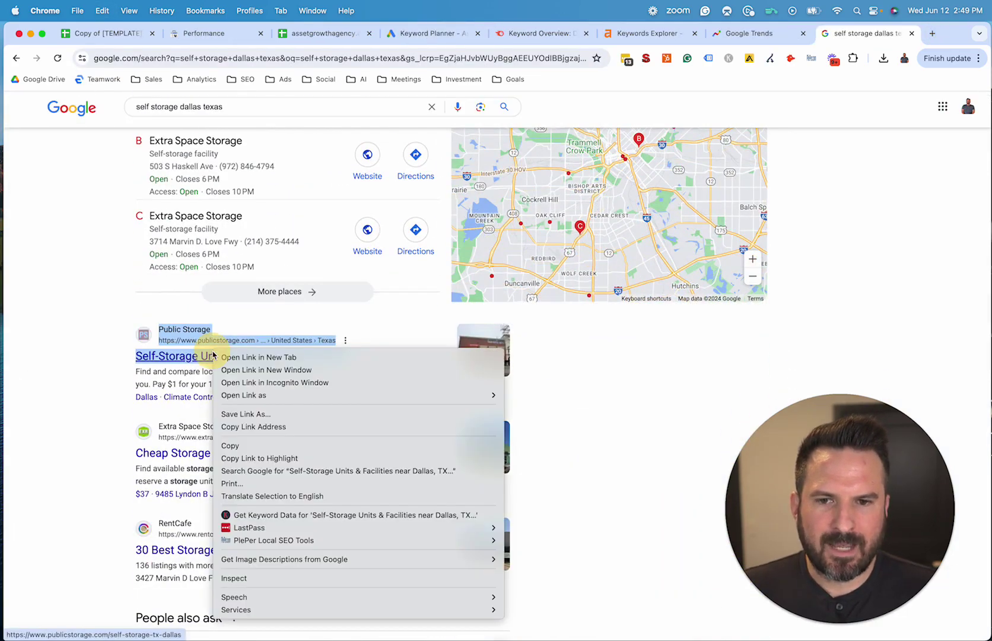
click(234, 427)
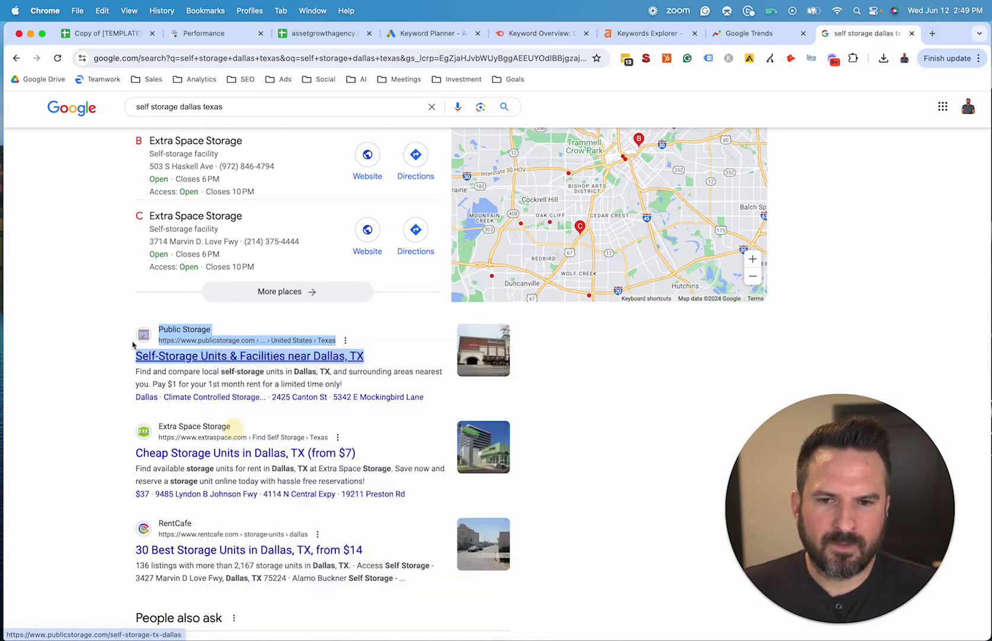
- Get keyword ideas filtered by the Public Storage Dallas page, then open location targeting
click(411, 34)
click(333, 401)
key(super+v)
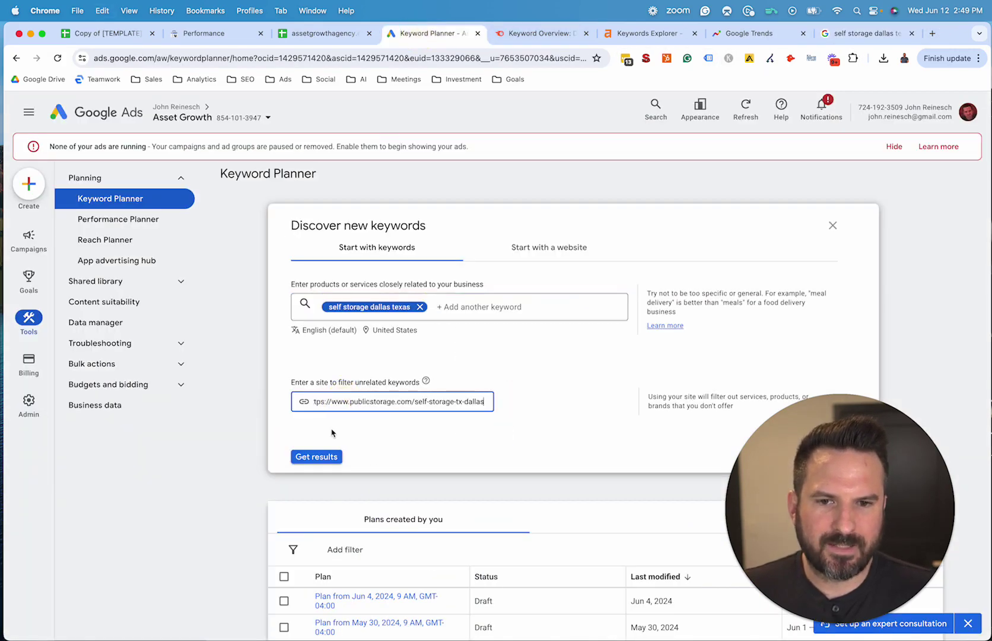
click(317, 458)
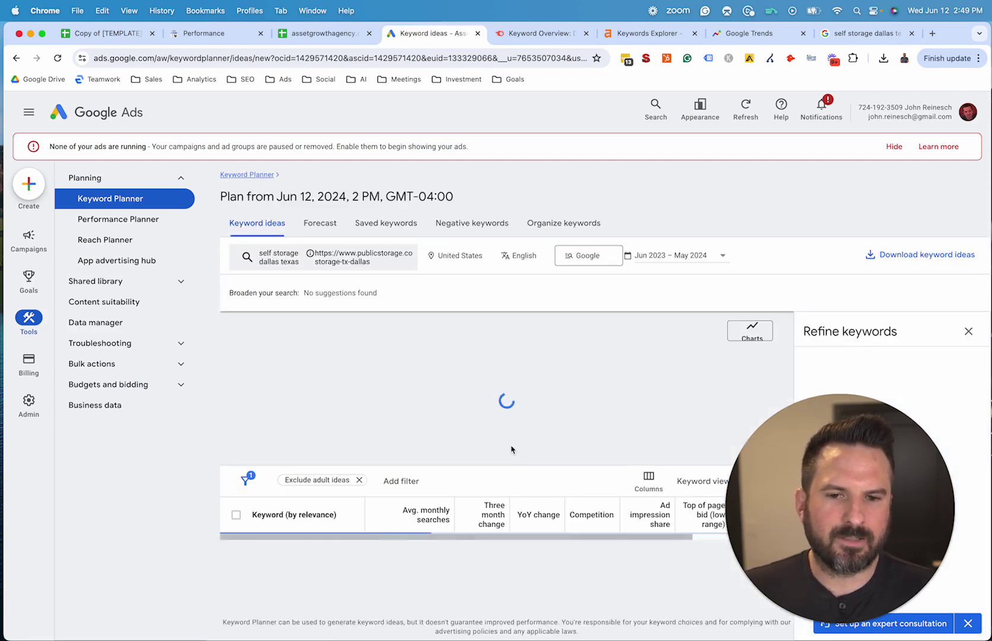
click(487, 259)
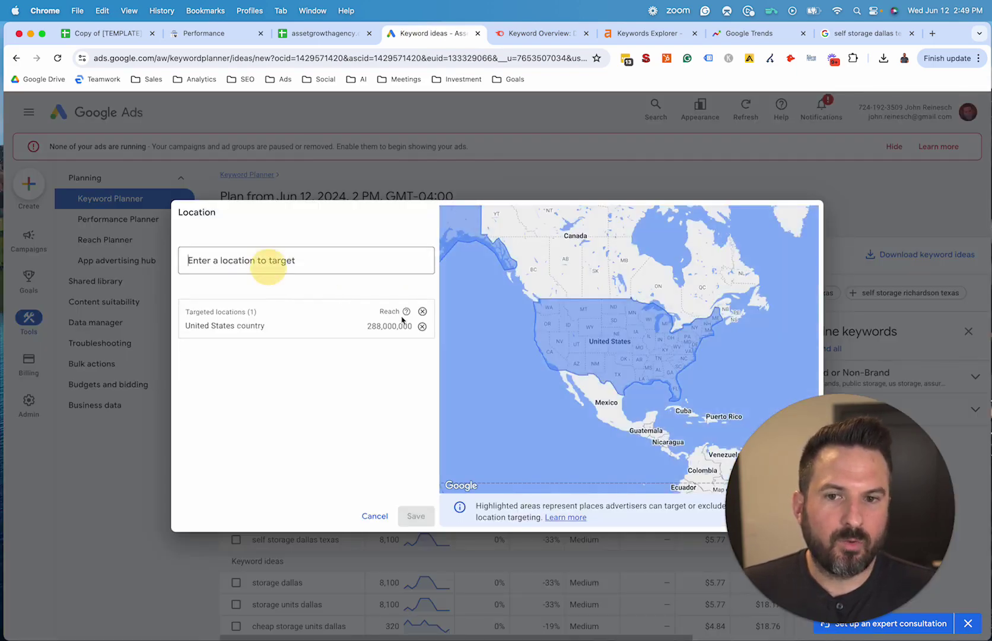
- Replace United States with Dallas, Texas as the target location and review the refreshed ideas
click(422, 327)
click(283, 267)
text(da)
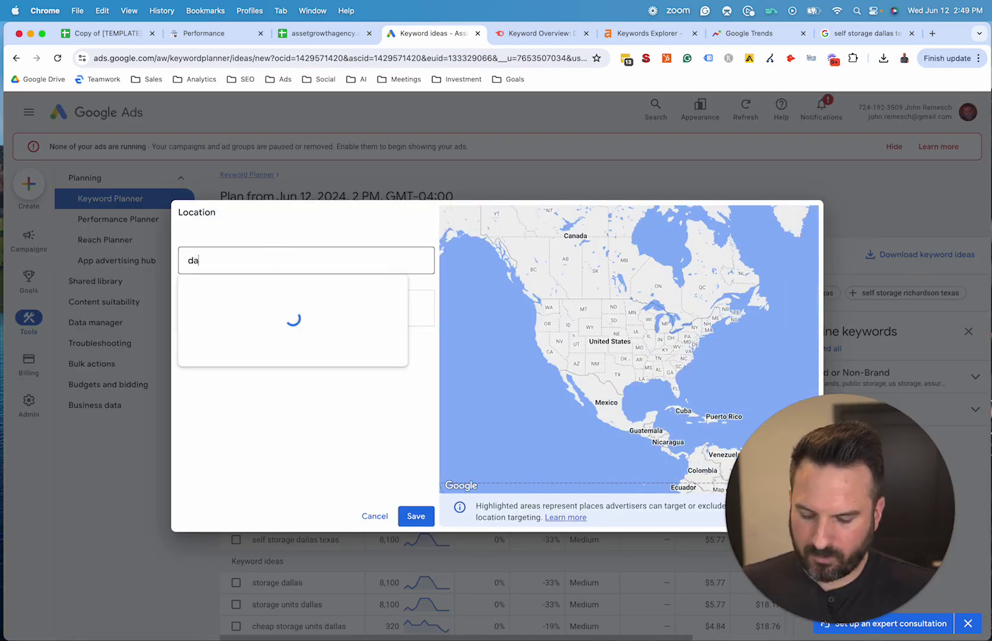
text(llas texas)
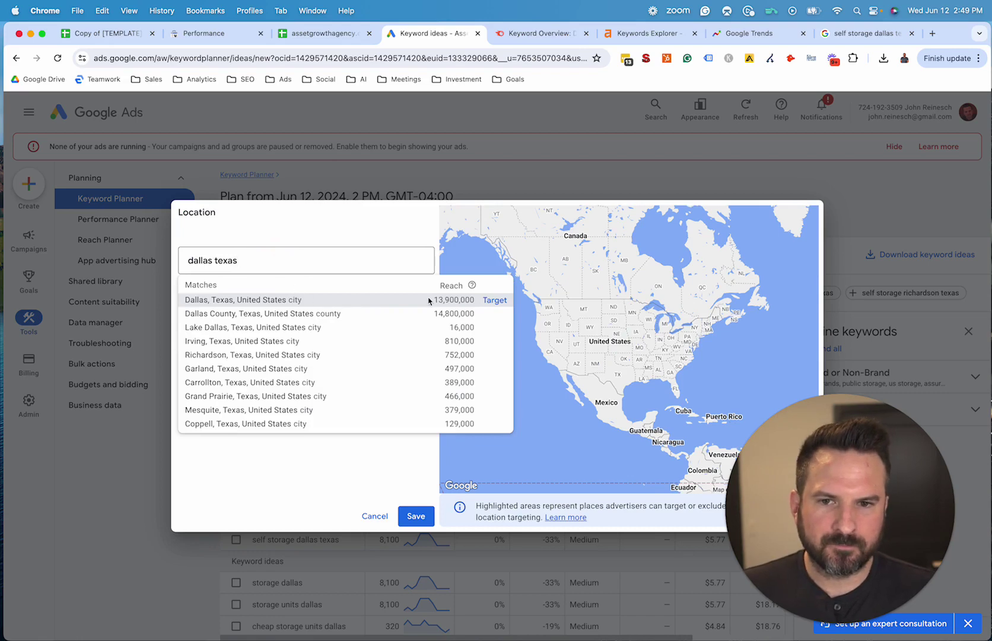
click(495, 300)
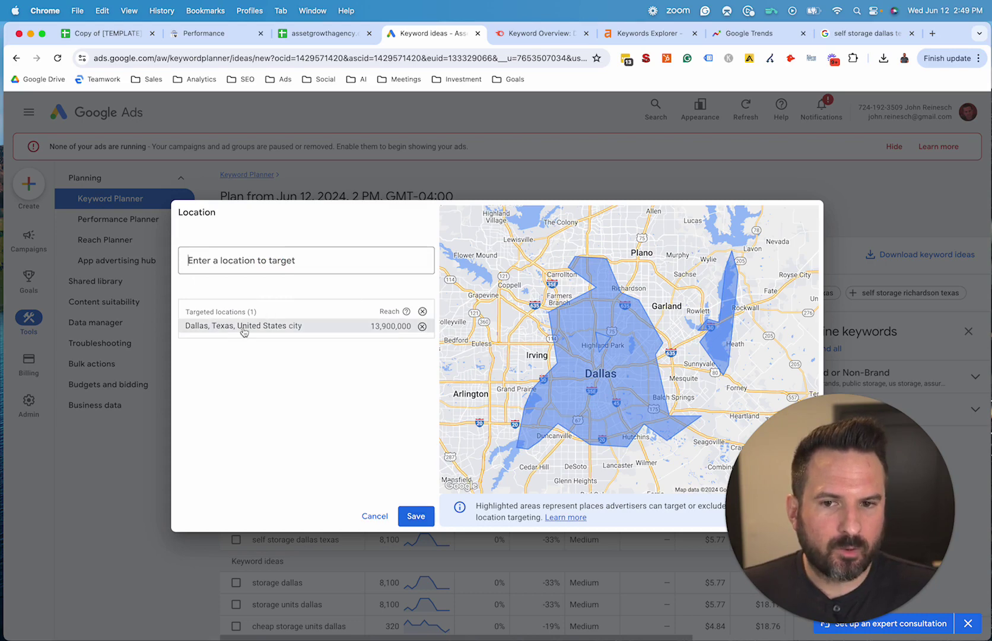
click(416, 516)
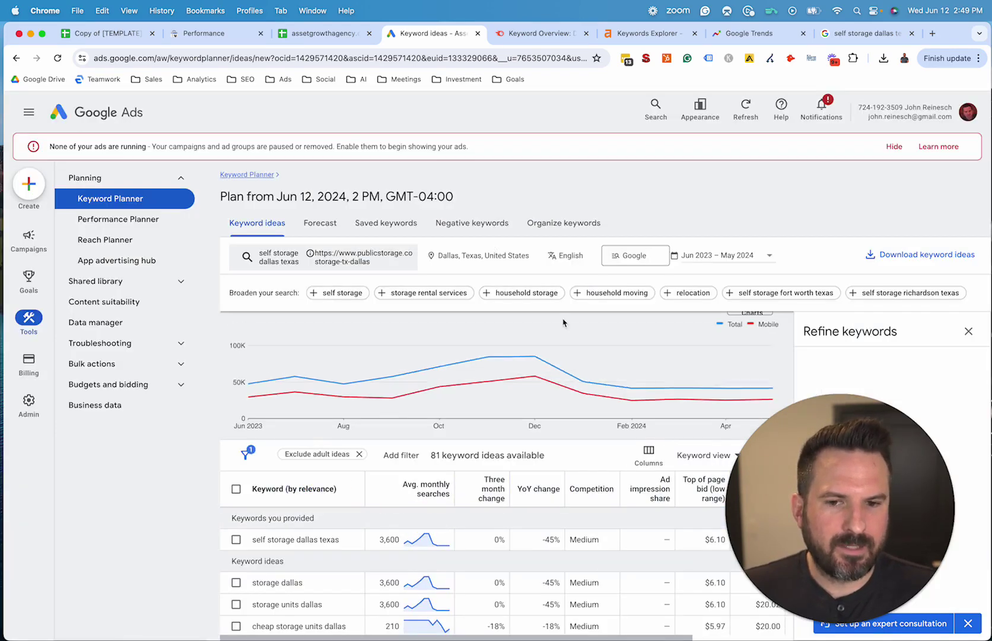
scroll(509, 350, down, 4)
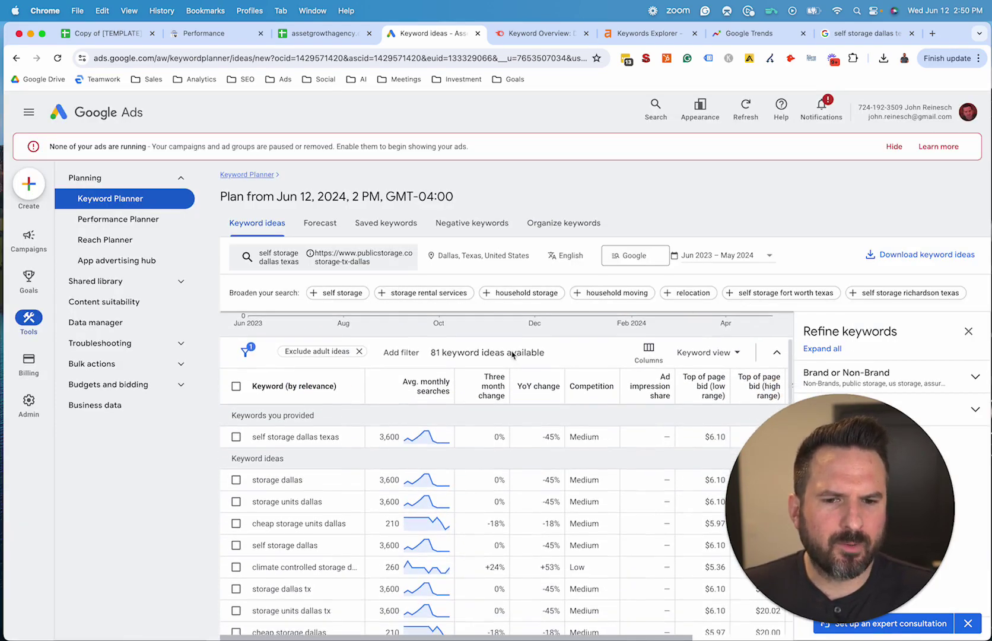
scroll(293, 436, down, 2)
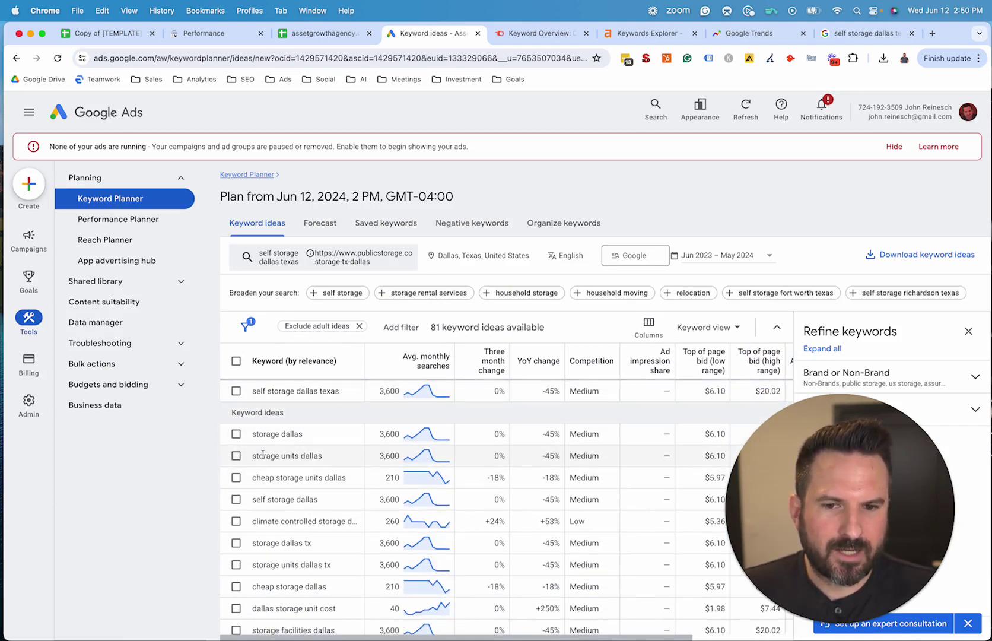
scroll(323, 498, down, 1)
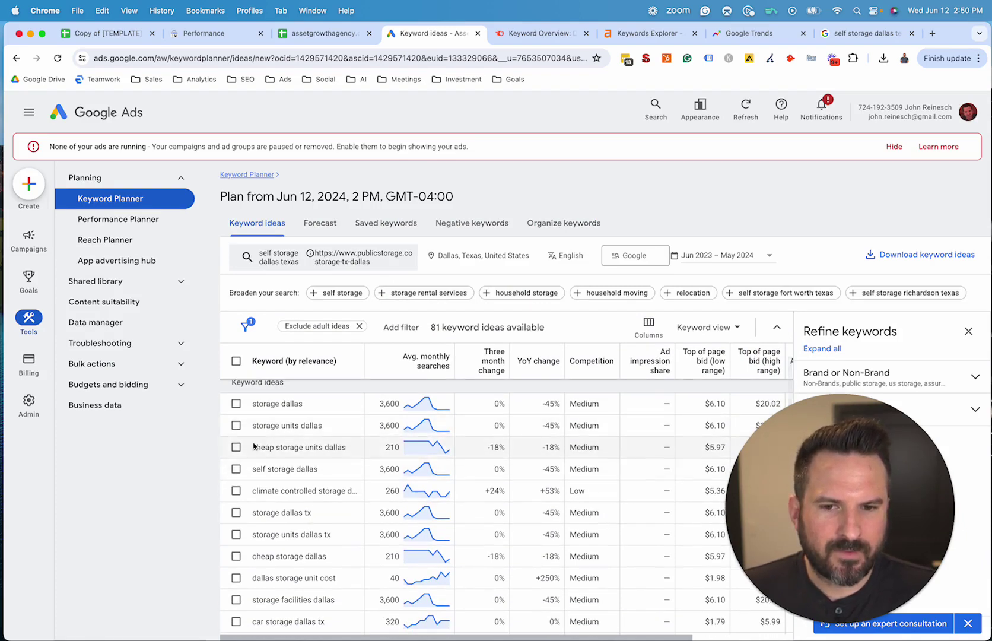
drag(253, 447, 390, 443)
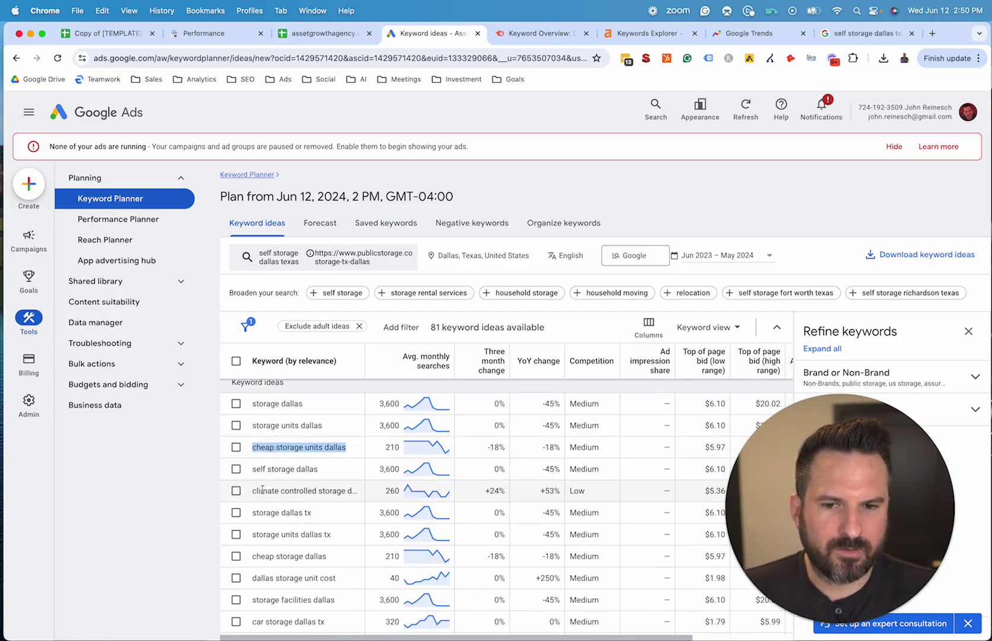
drag(252, 491, 354, 491)
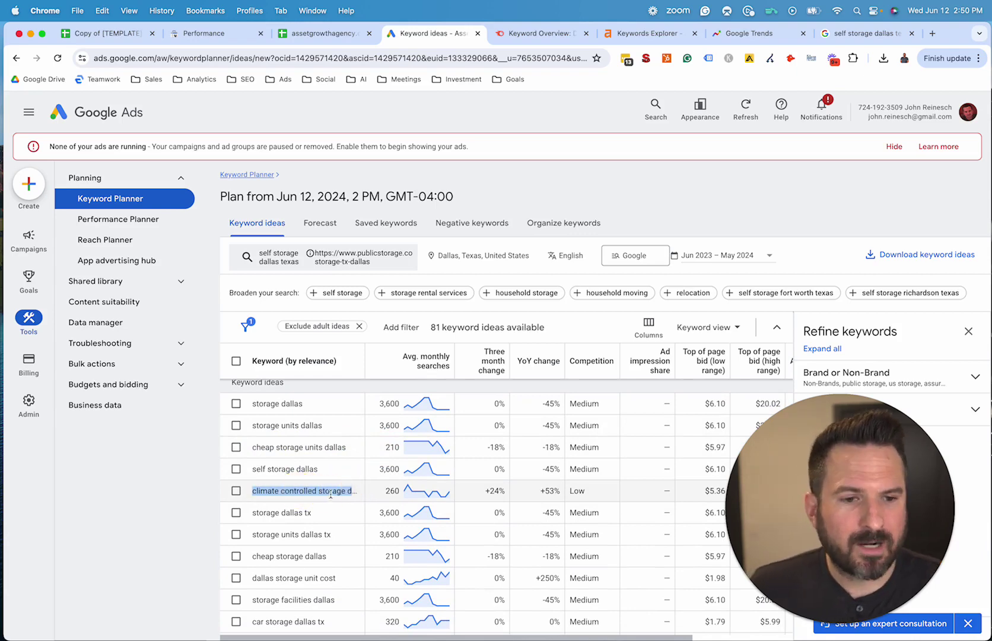
scroll(332, 415, up, 4)
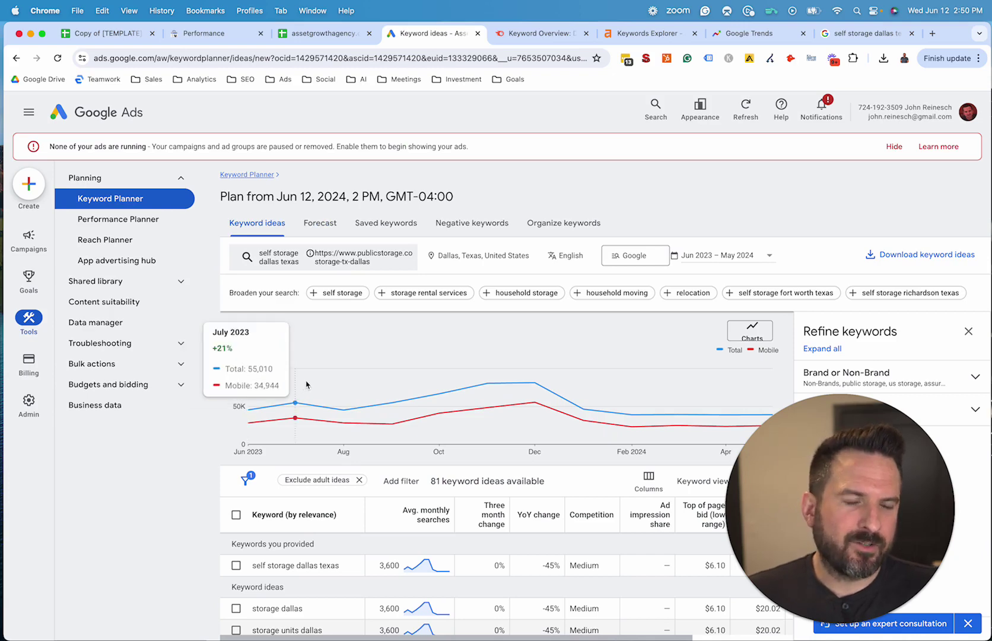
scroll(463, 396, down, 1)
scroll(462, 396, down, 2)
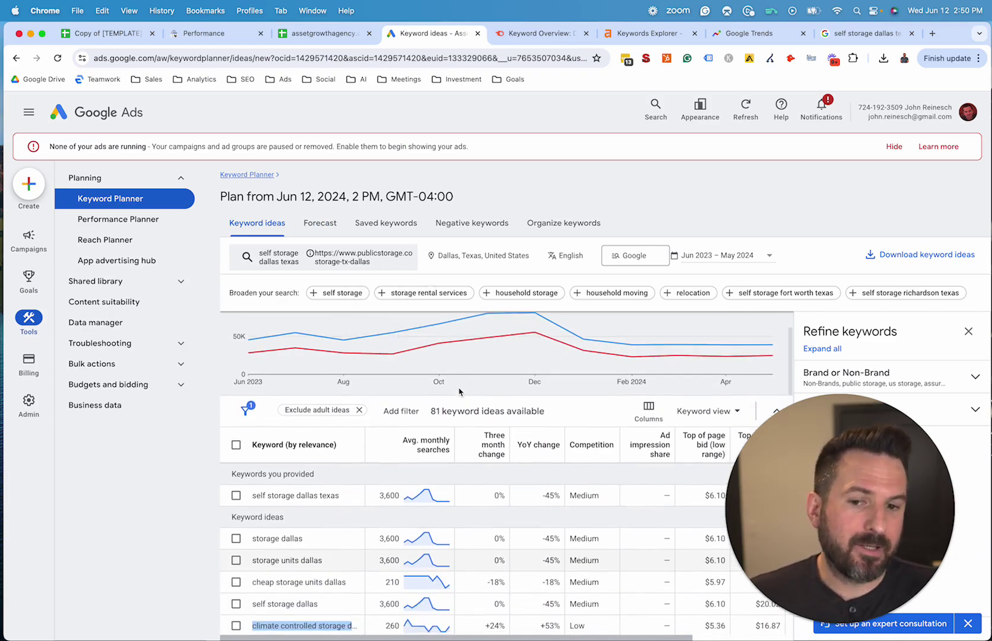
scroll(457, 395, up, 3)
scroll(456, 395, down, 1)
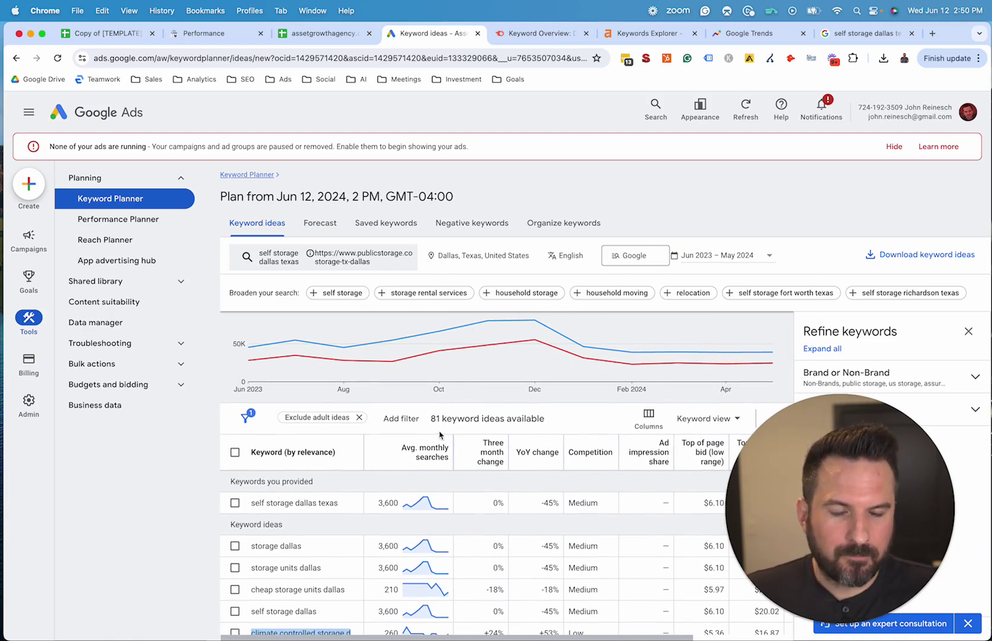
scroll(439, 435, down, 2)
mouse_move(417, 470)
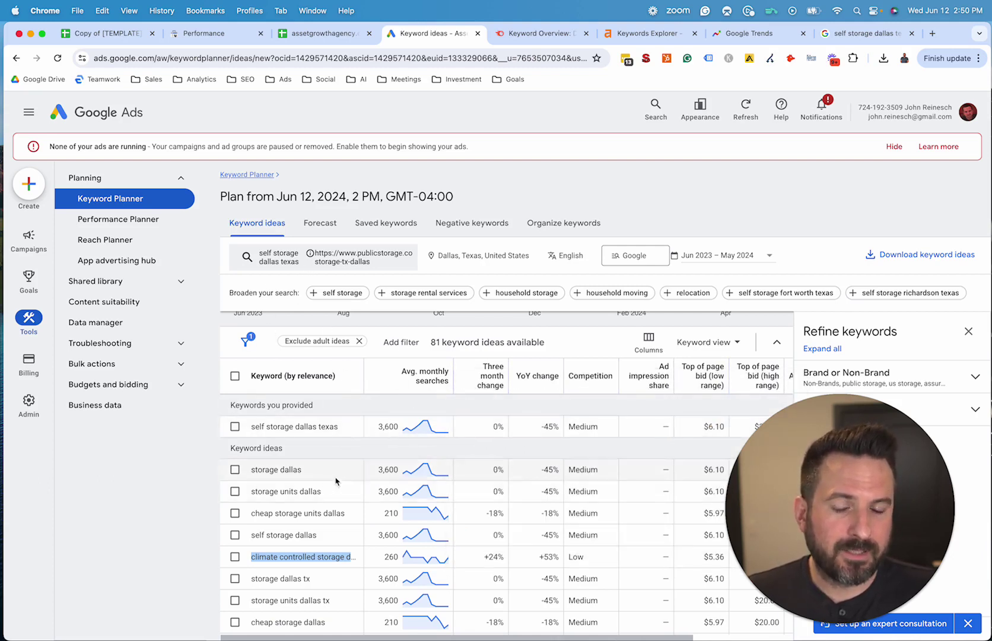
scroll(313, 379, down, 4)
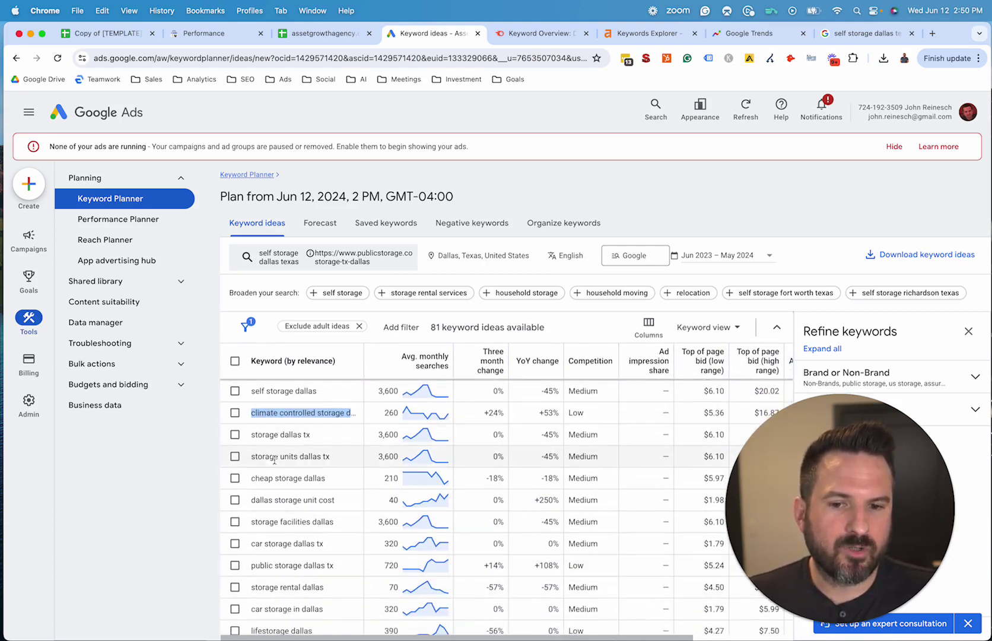
double_click(321, 521)
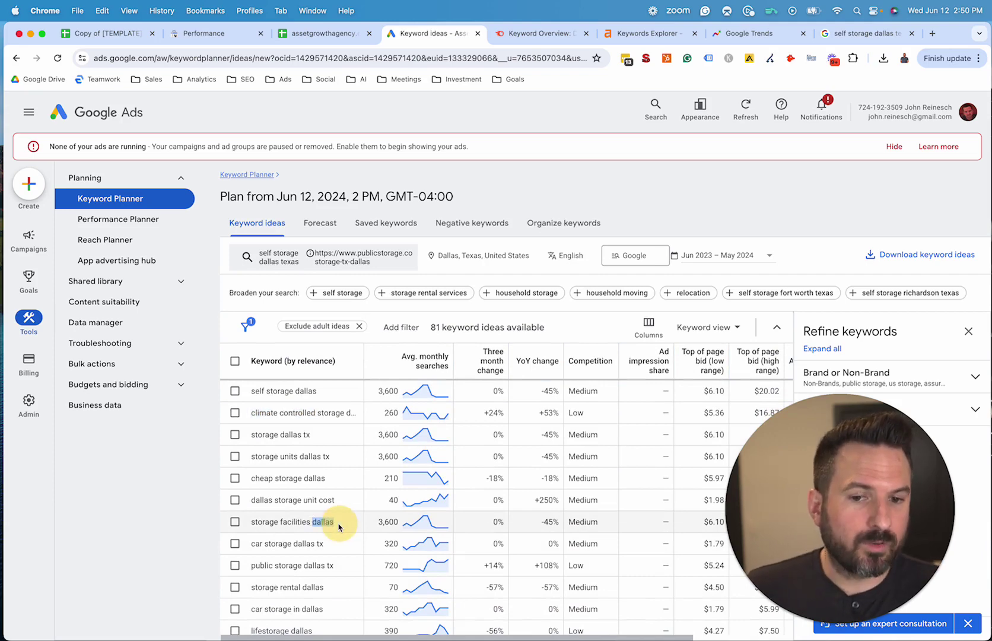
click(235, 457)
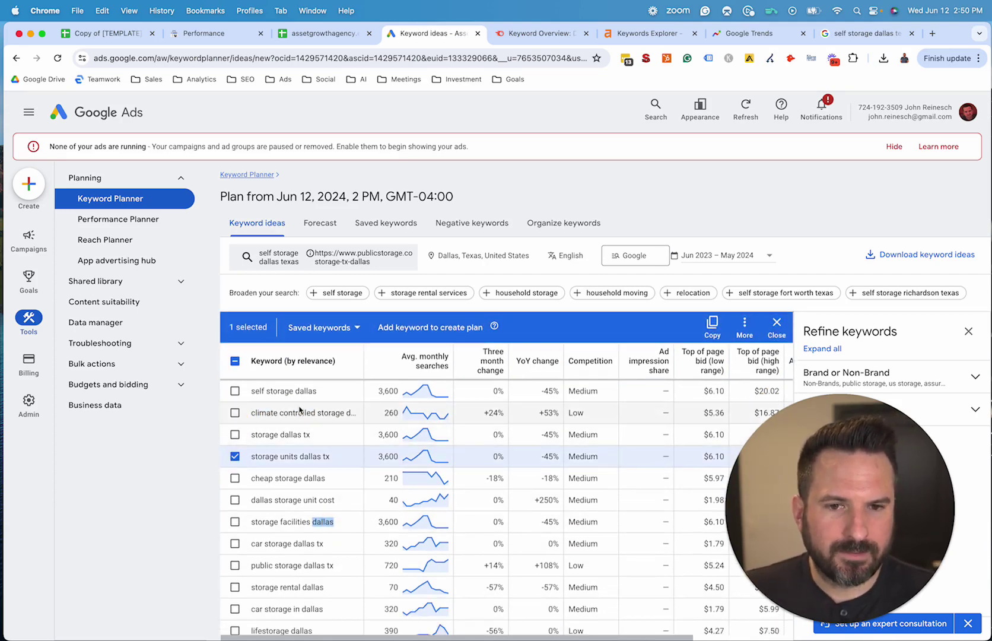
click(235, 456)
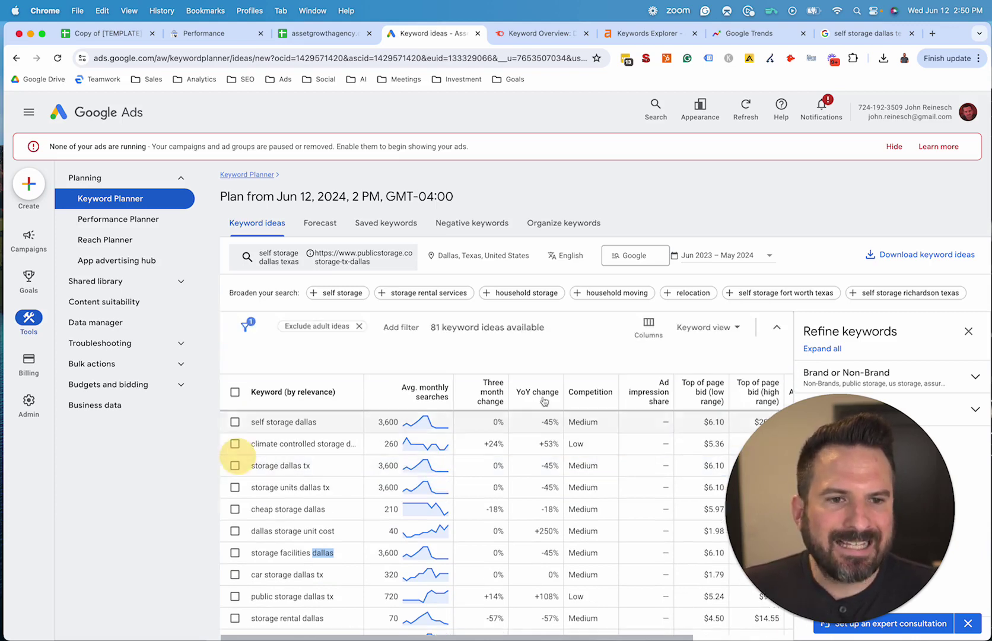
click(908, 254)
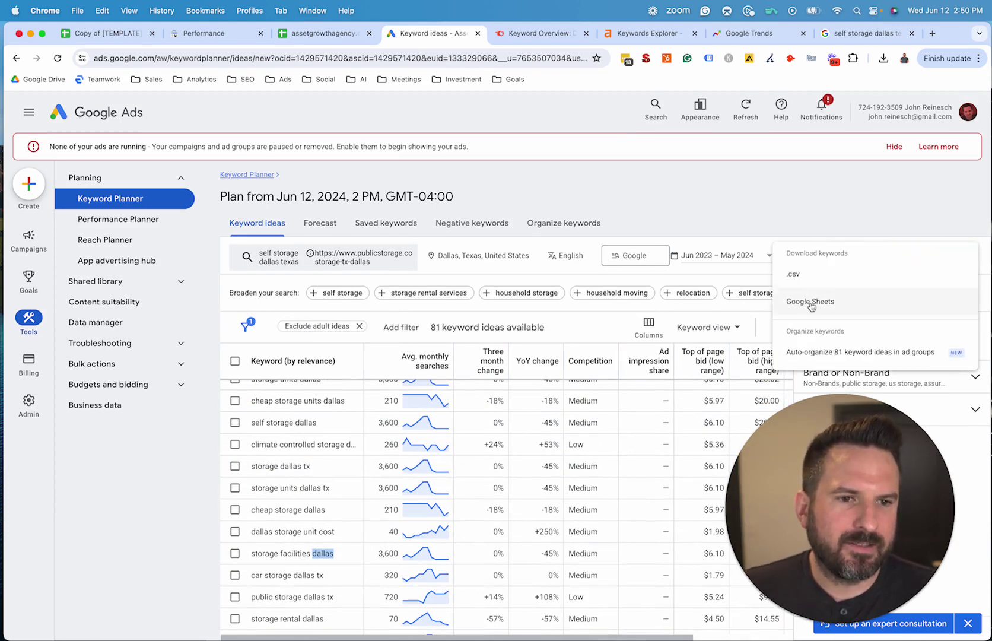
click(144, 514)
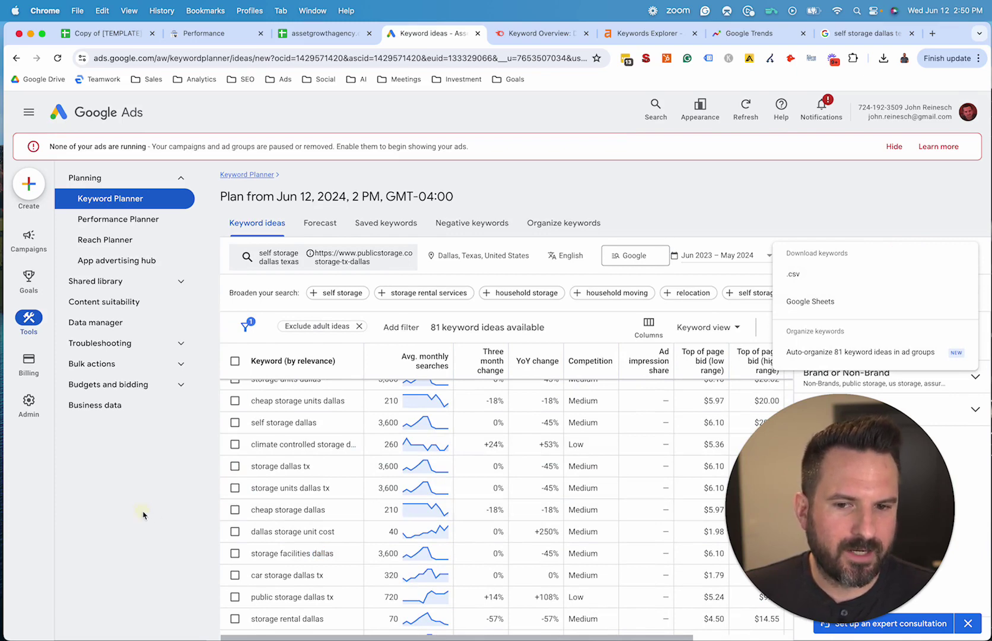
scroll(480, 434, down, 4)
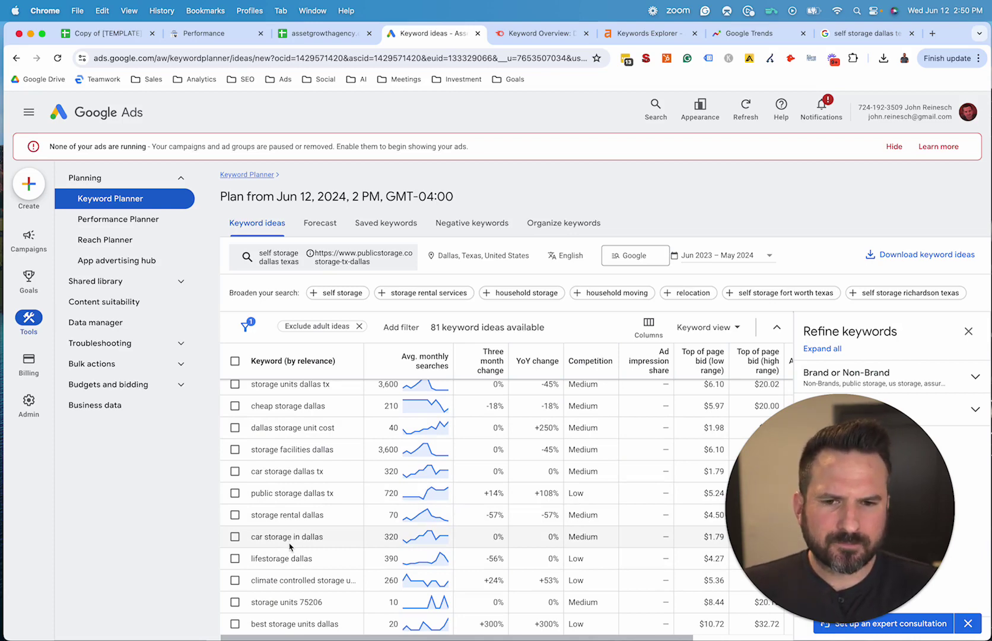
drag(301, 515, 324, 517)
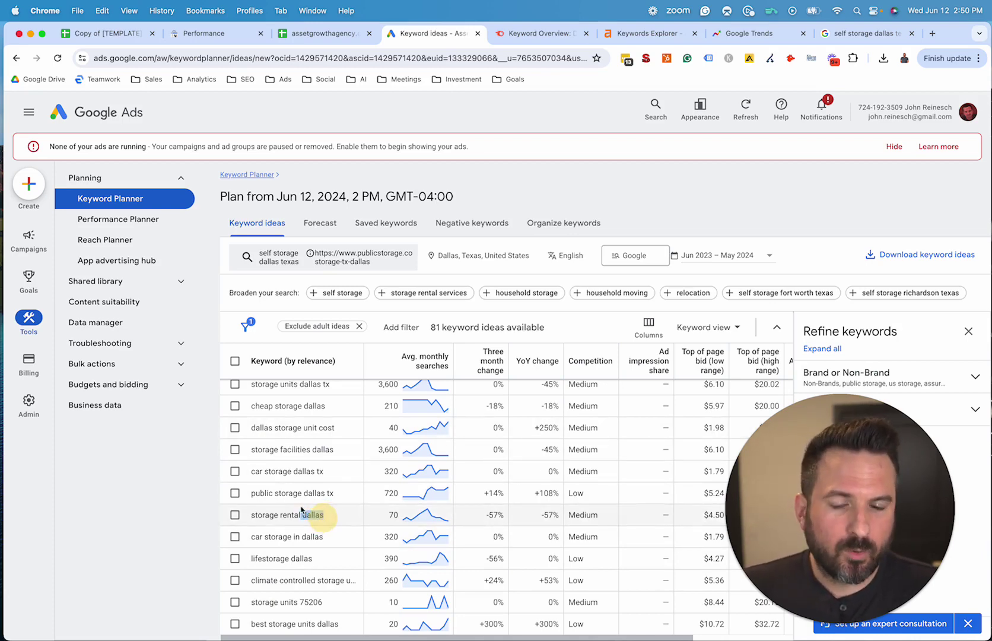
scroll(272, 510, up, 5)
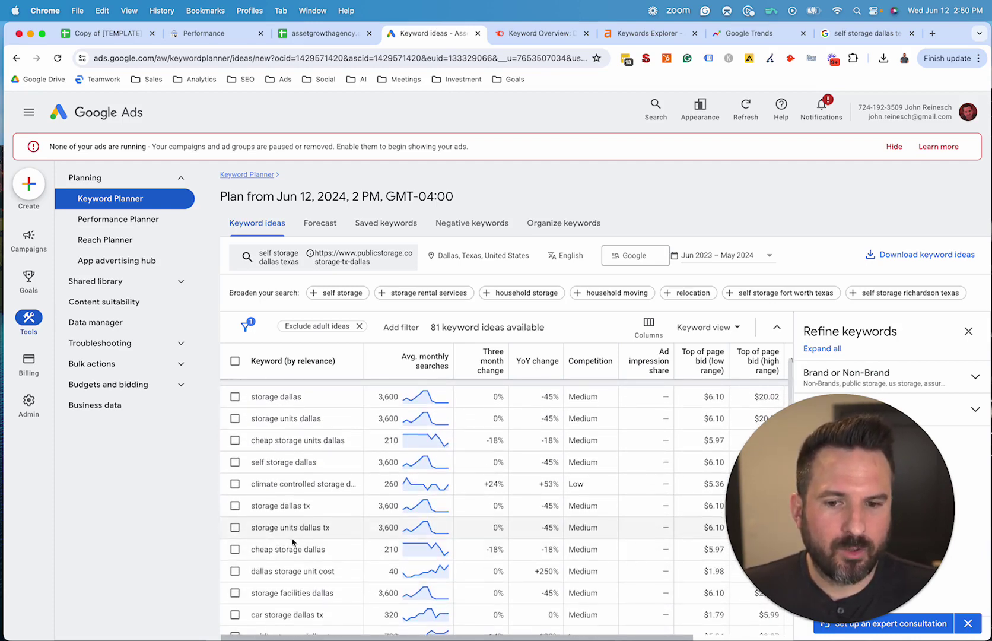
scroll(288, 542, down, 2)
drag(250, 547, 294, 548)
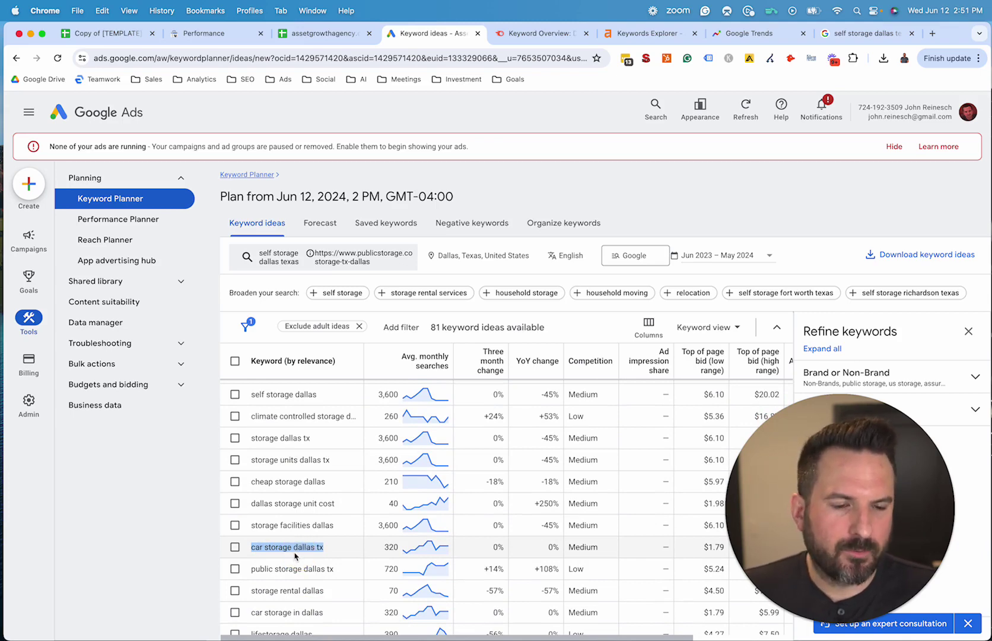
scroll(279, 546, up, 6)
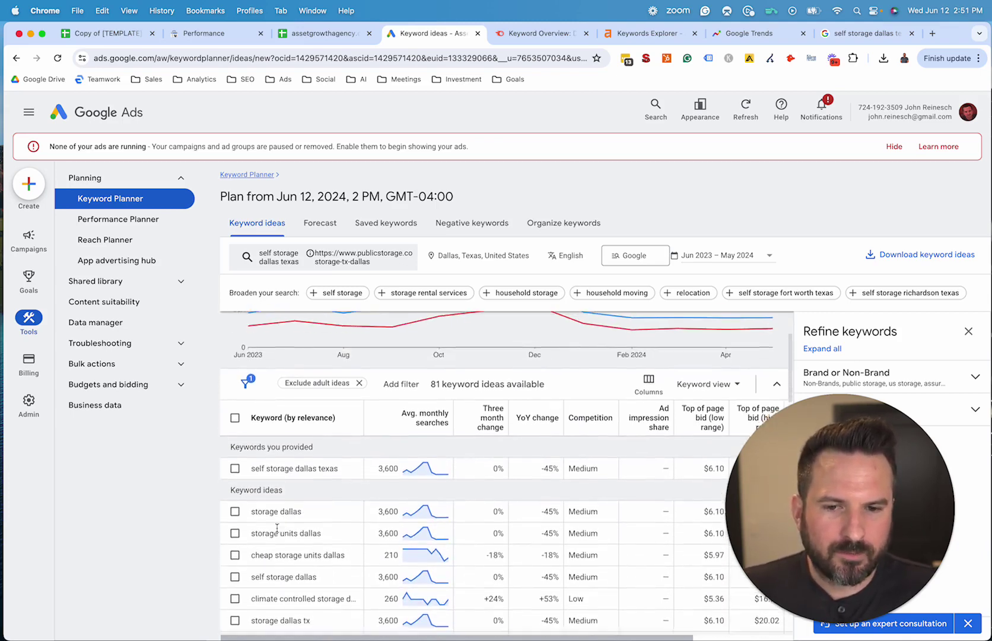
scroll(279, 527, down, 2)
scroll(300, 523, down, 2)
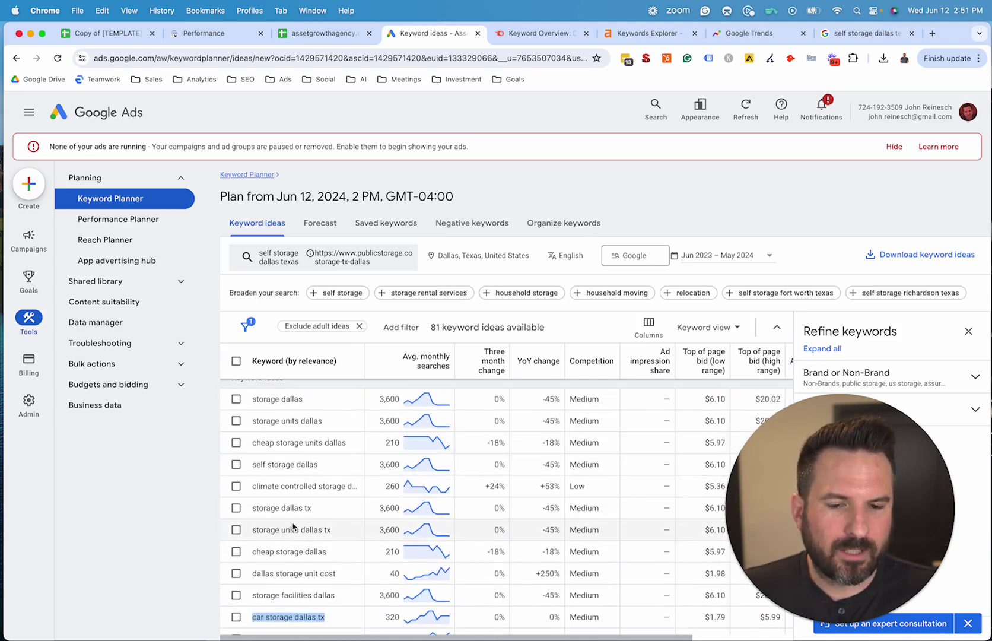
scroll(294, 526, up, 1)
drag(378, 401, 419, 403)
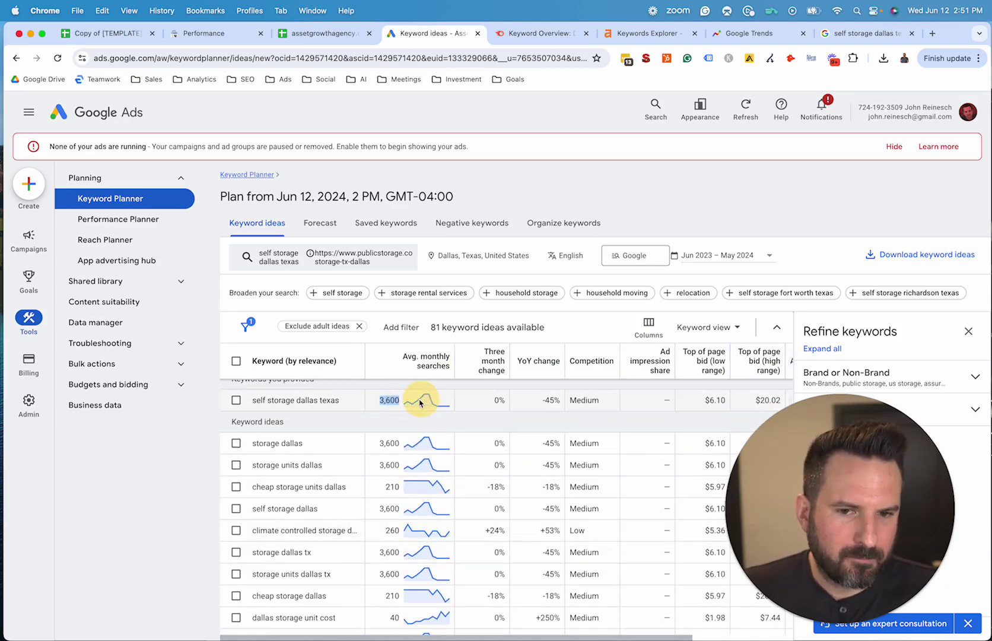
click(420, 404)
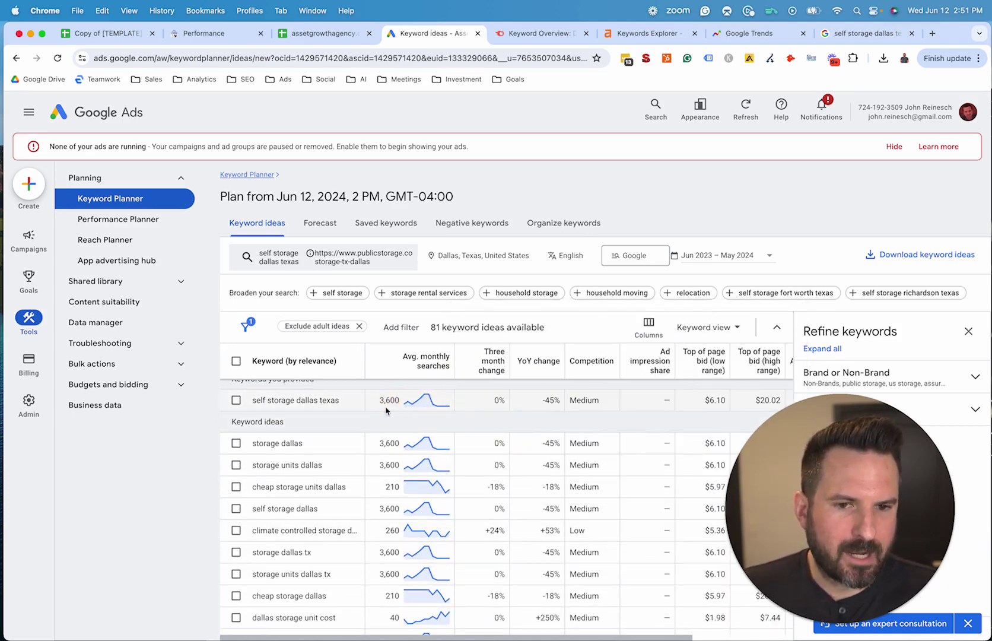
scroll(380, 417, down, 1)
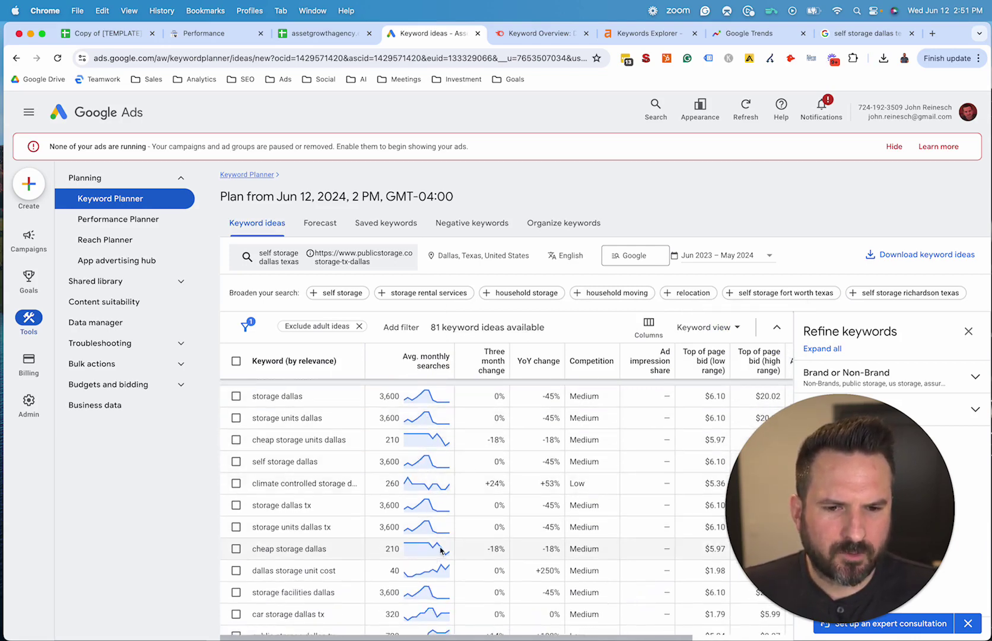
drag(256, 571, 343, 572)
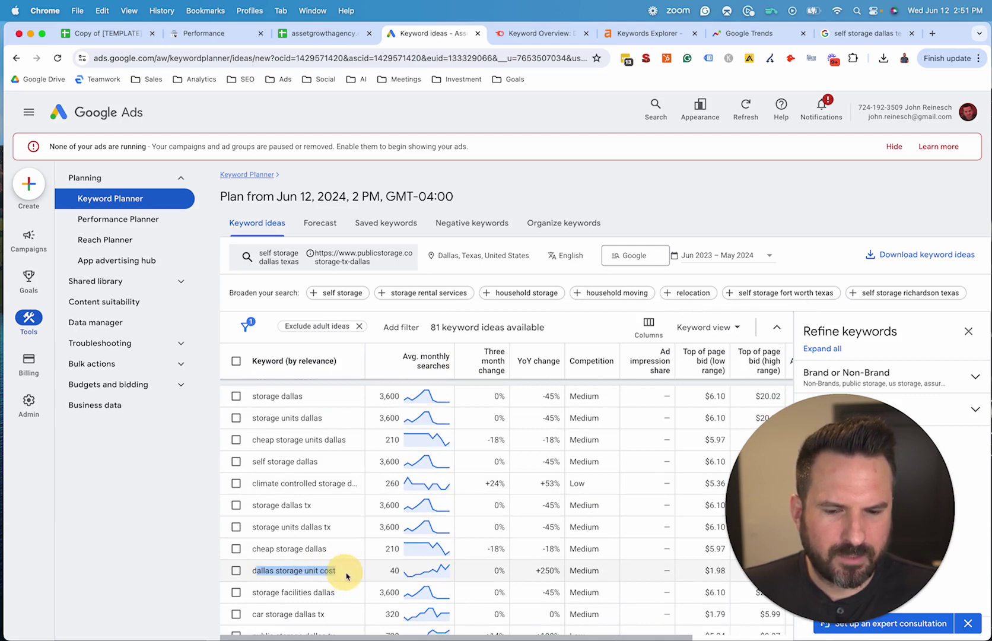
mouse_move(447, 567)
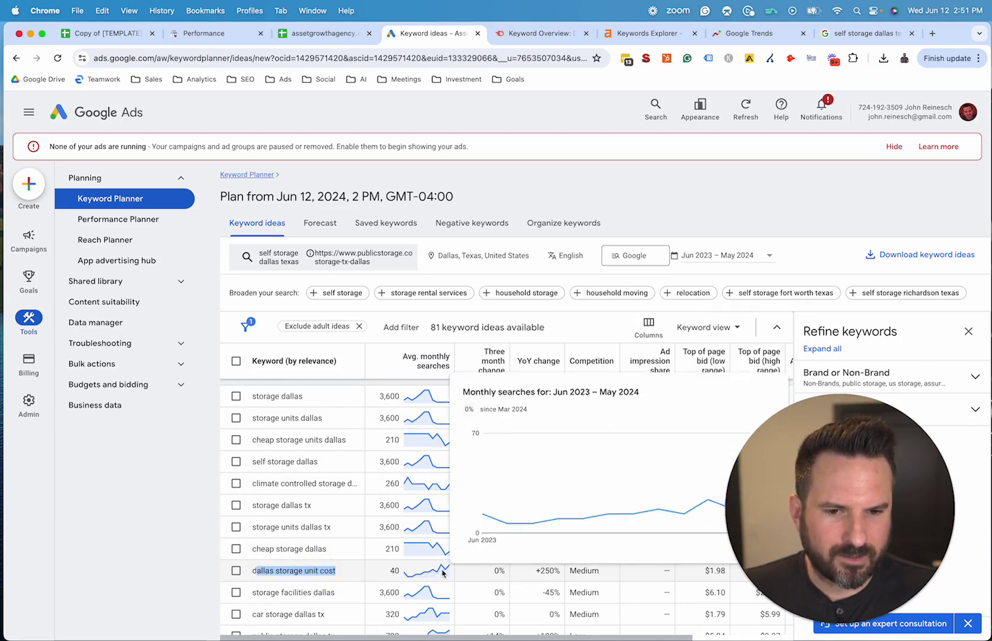
click(270, 571)
drag(342, 583, 396, 577)
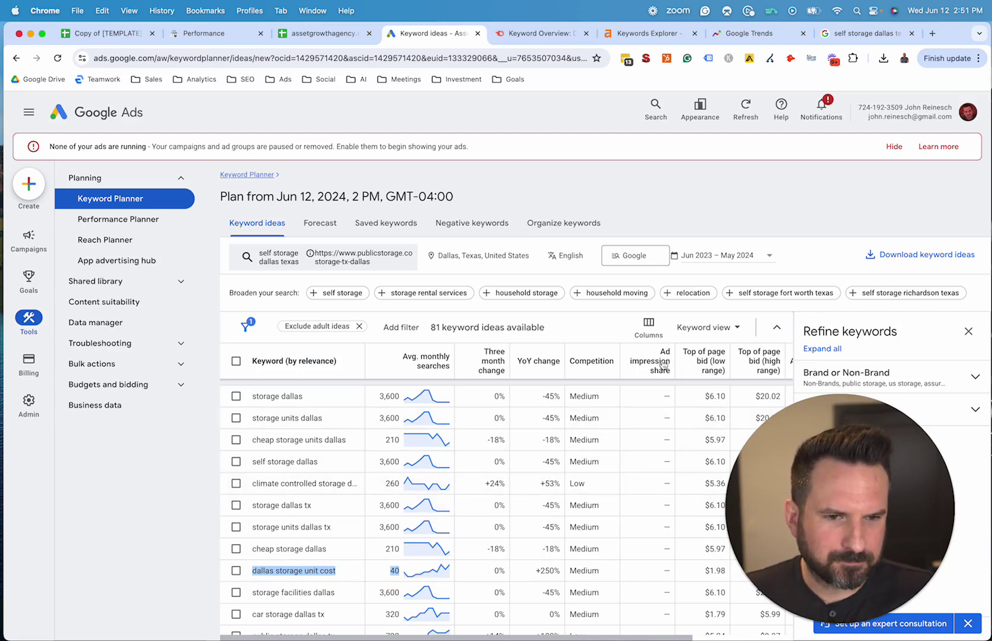
scroll(653, 403, right, 3)
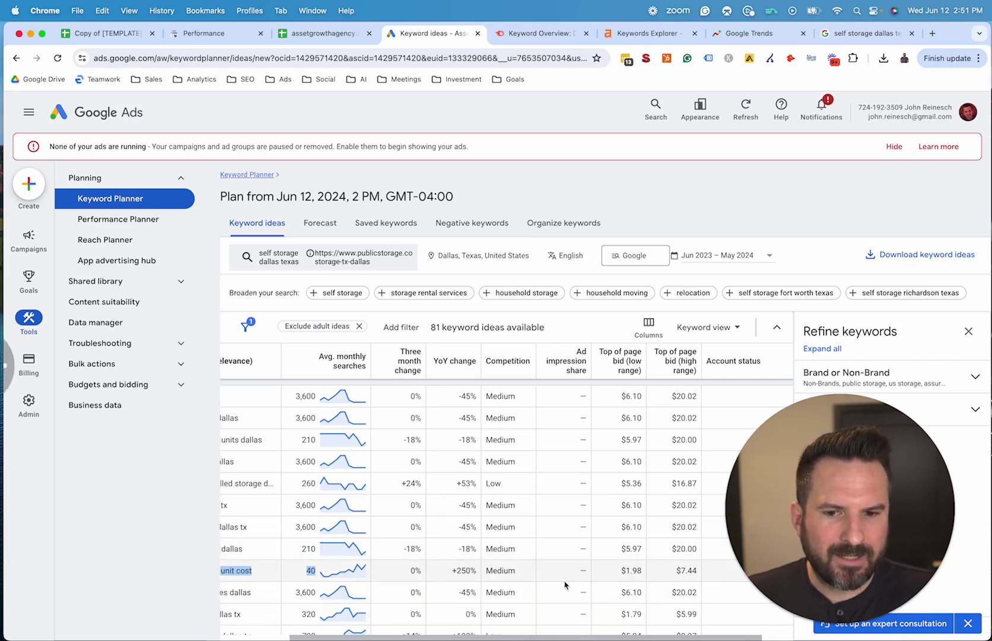
- Review the Dallas keyword ideas table, noting the -18% change and Medium competition values
scroll(570, 581, right, 2)
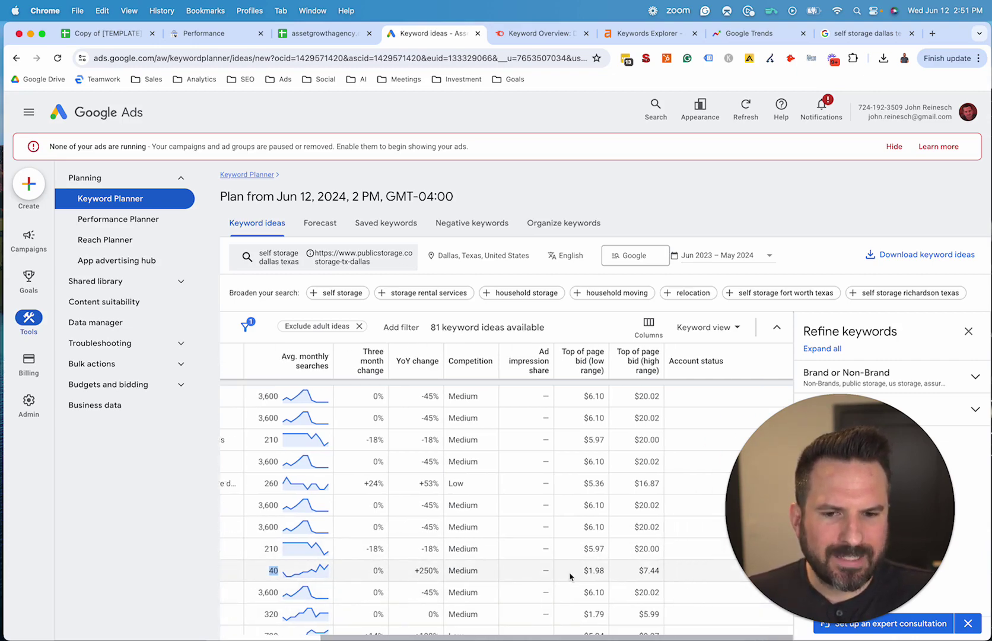
scroll(590, 571, left, 1)
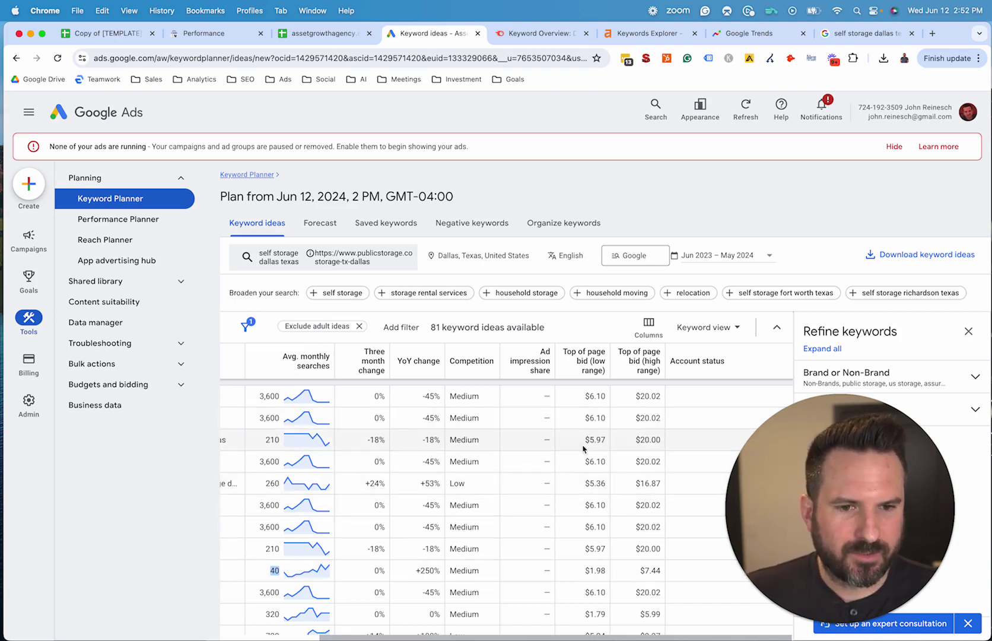
drag(93, 466, 386, 444)
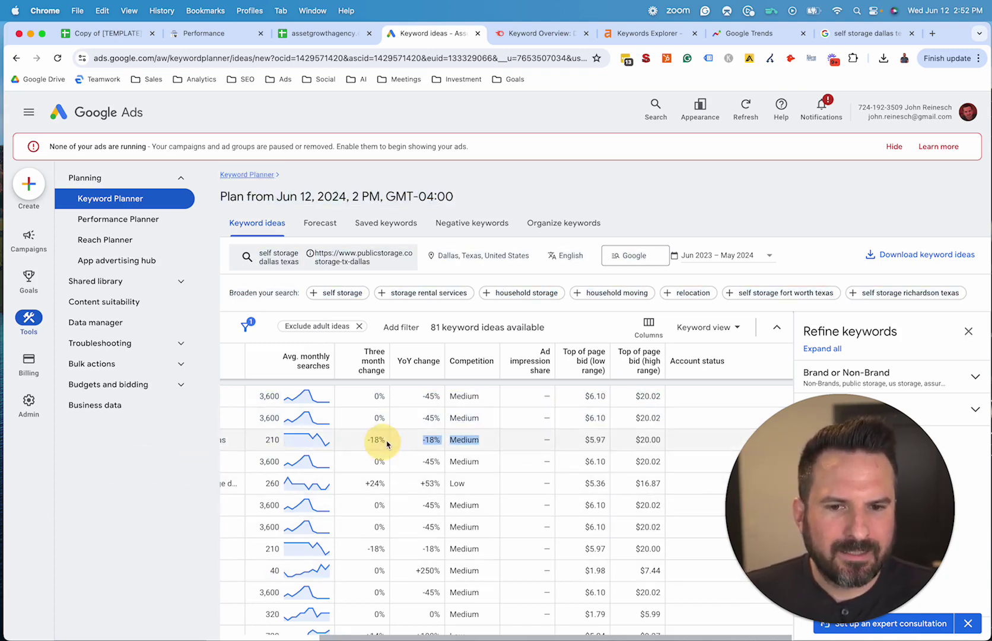
scroll(347, 445, left, 1)
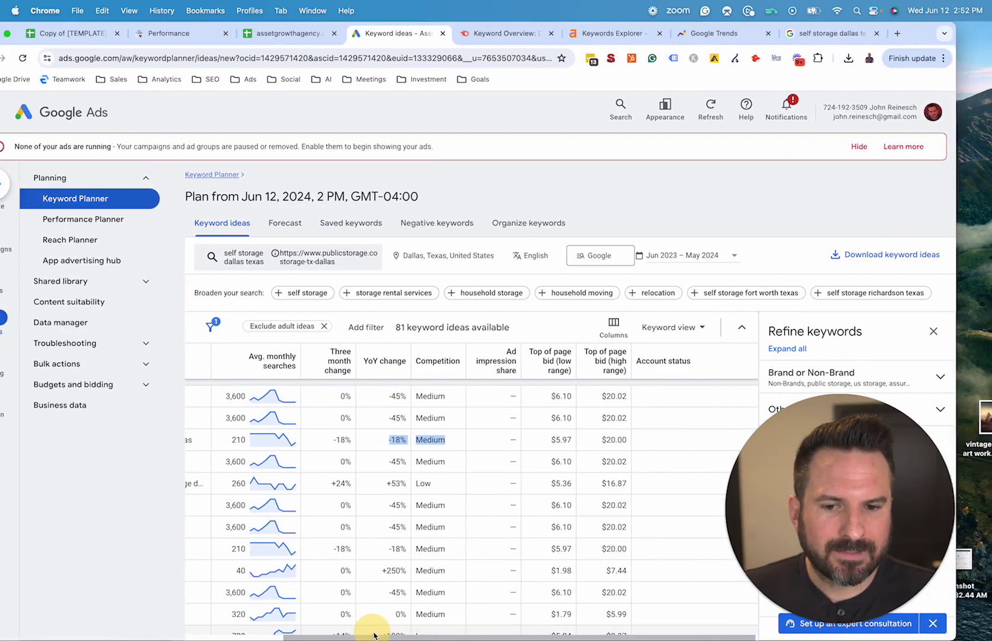
click(403, 635)
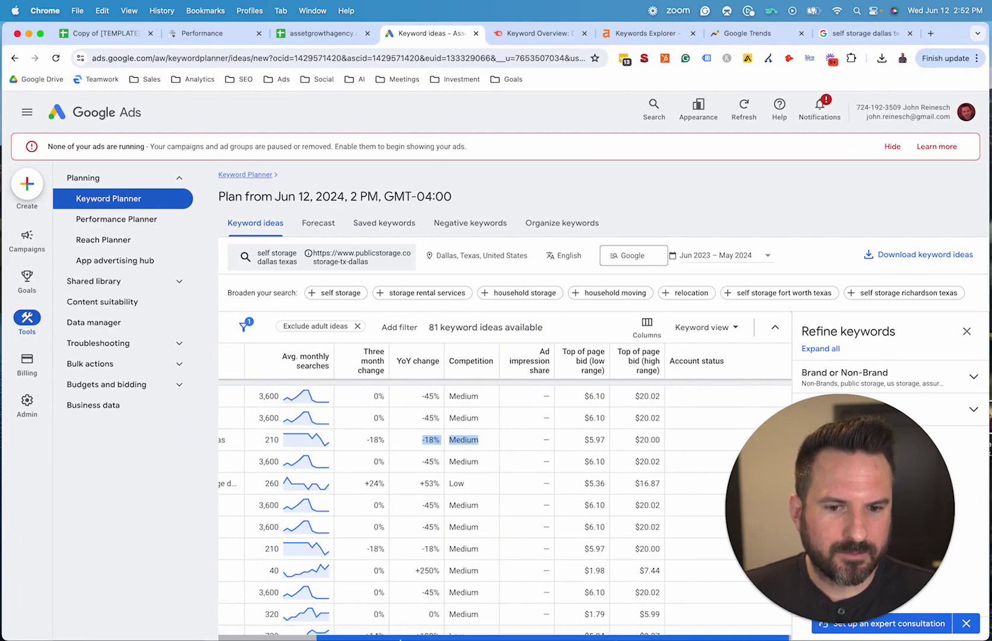
drag(400, 636, 261, 619)
scroll(309, 419, up, 4)
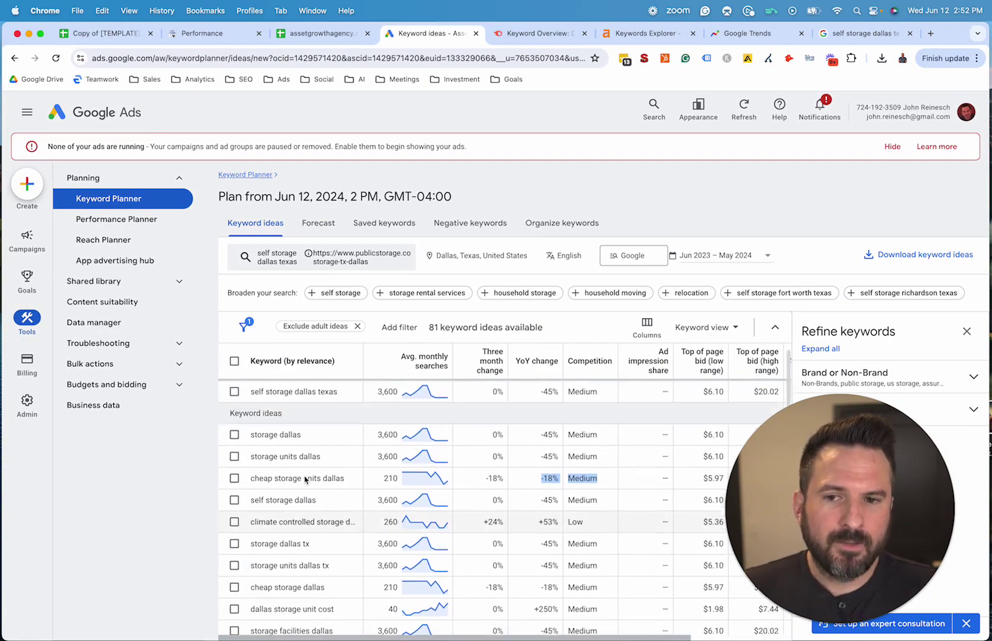
scroll(314, 415, up, 3)
scroll(256, 475, down, 5)
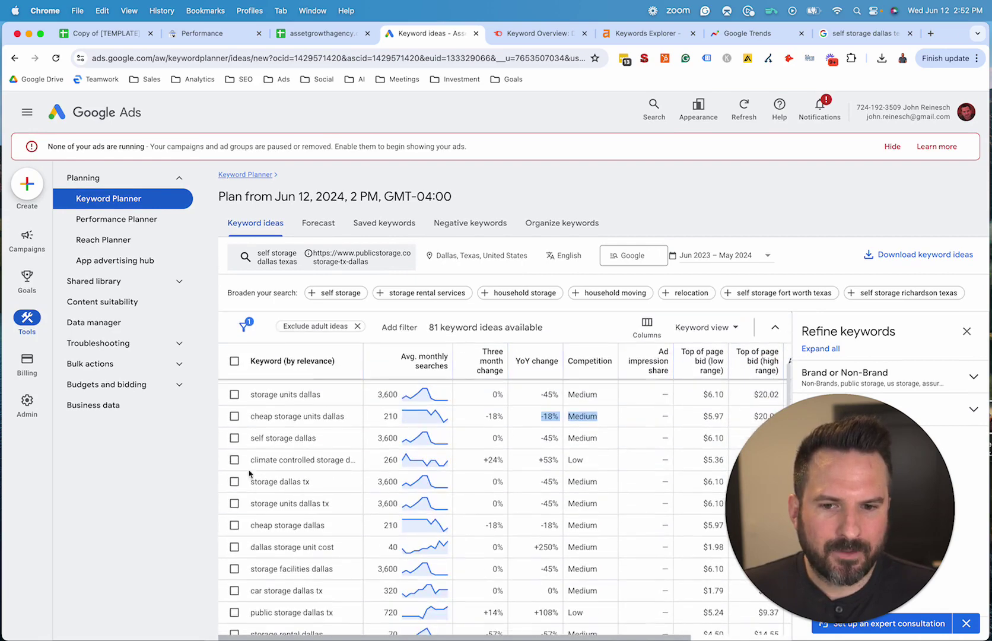
scroll(250, 476, up, 3)
- Start a Get search volume and forecasts request from the Keyword Planner home, then return to the workbook
click(14, 58)
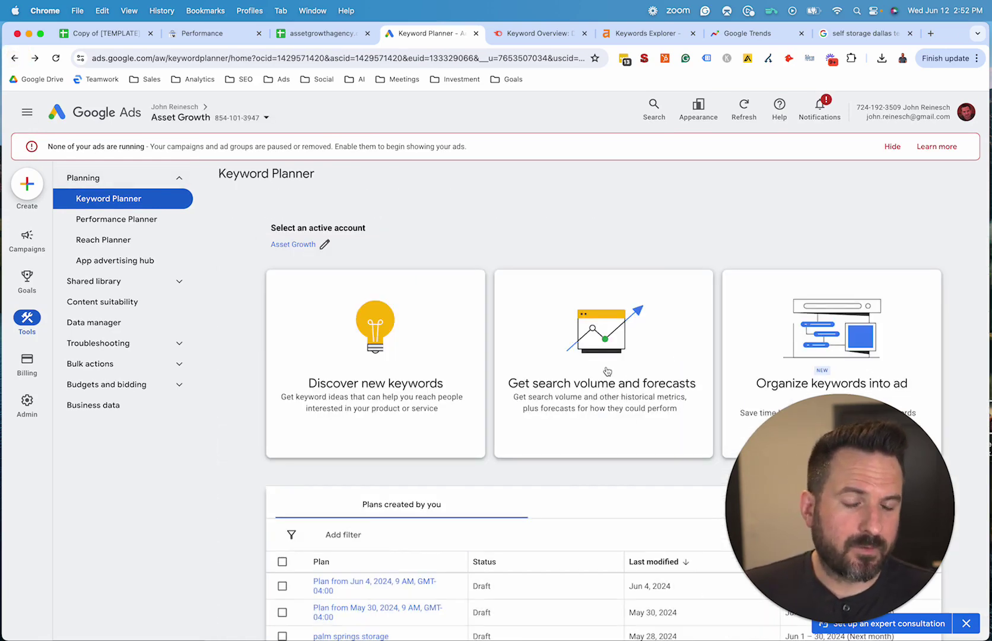
click(607, 372)
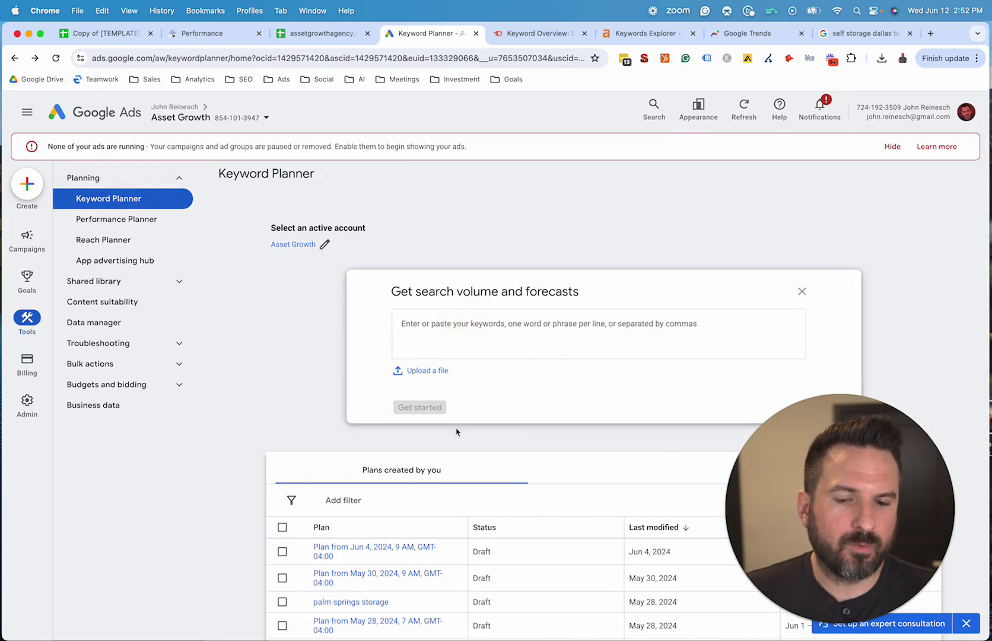
click(92, 35)
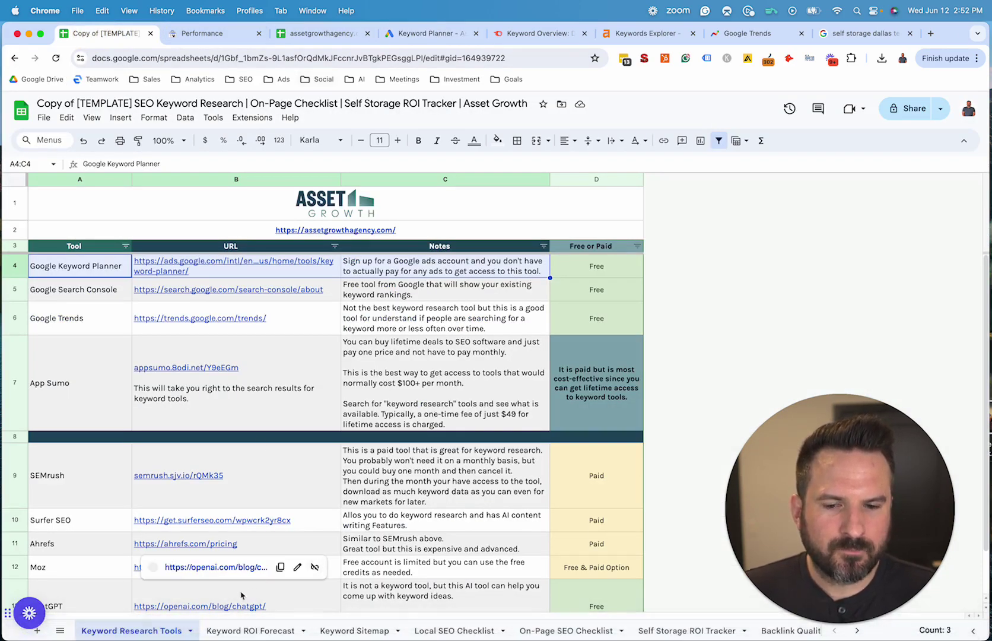
- Copy the near-me and Featured Based storage keywords from the Keyword ROI Forecast sheet
click(243, 630)
drag(167, 294, 166, 340)
drag(159, 413, 189, 585)
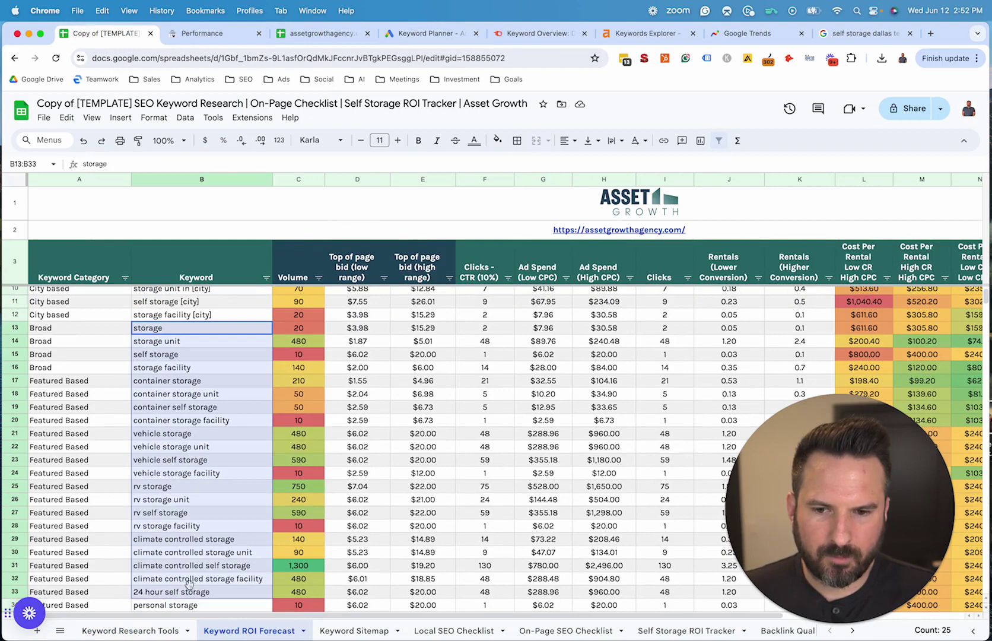
key(super+c)
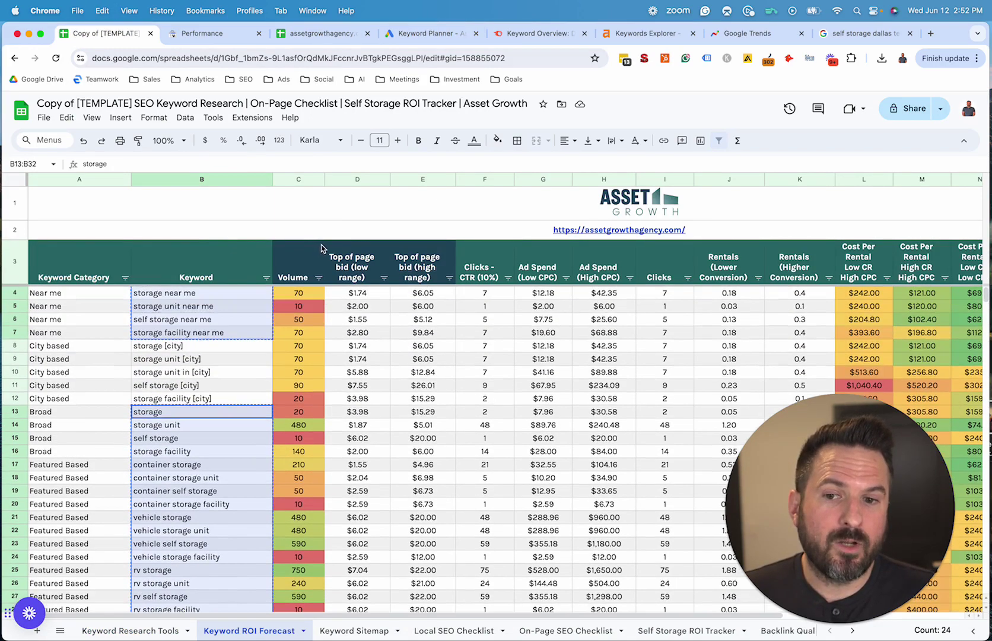
- Paste the copied keywords into the Keyword Planner forecast box and get the forecast
click(421, 35)
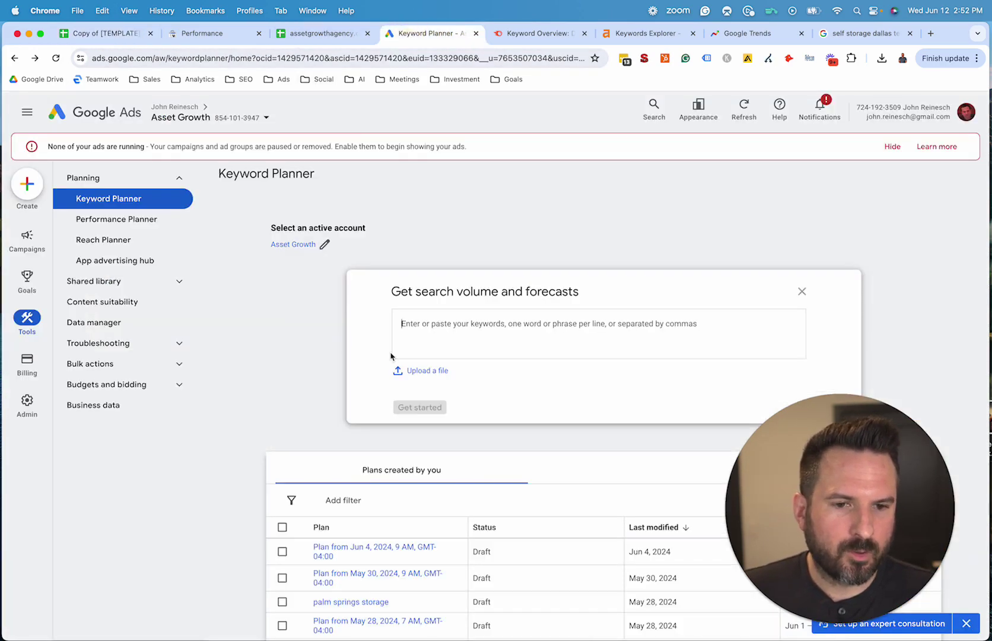
click(482, 343)
key(super+v)
click(420, 532)
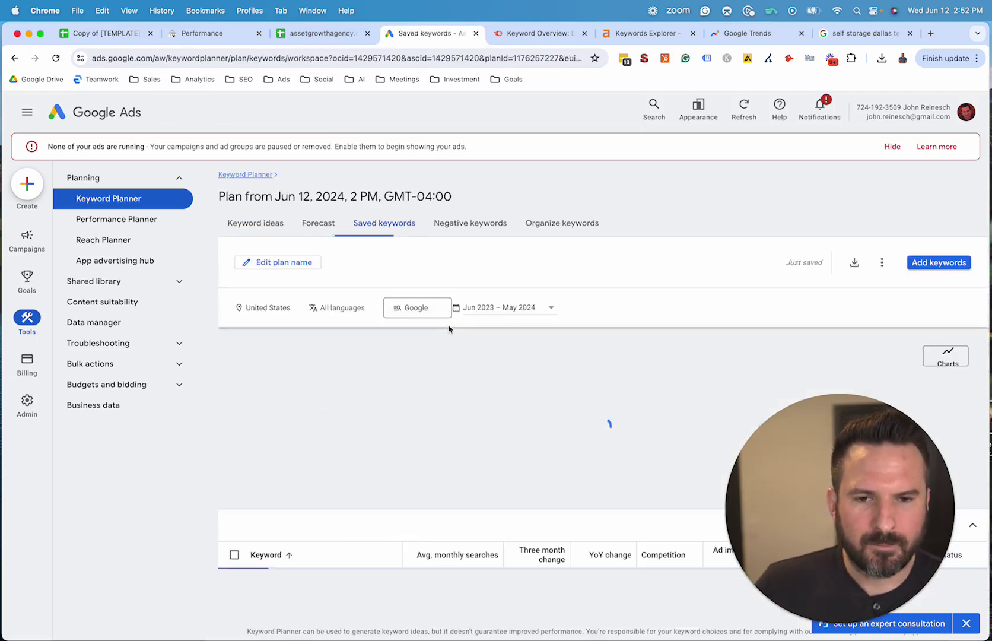
click(268, 310)
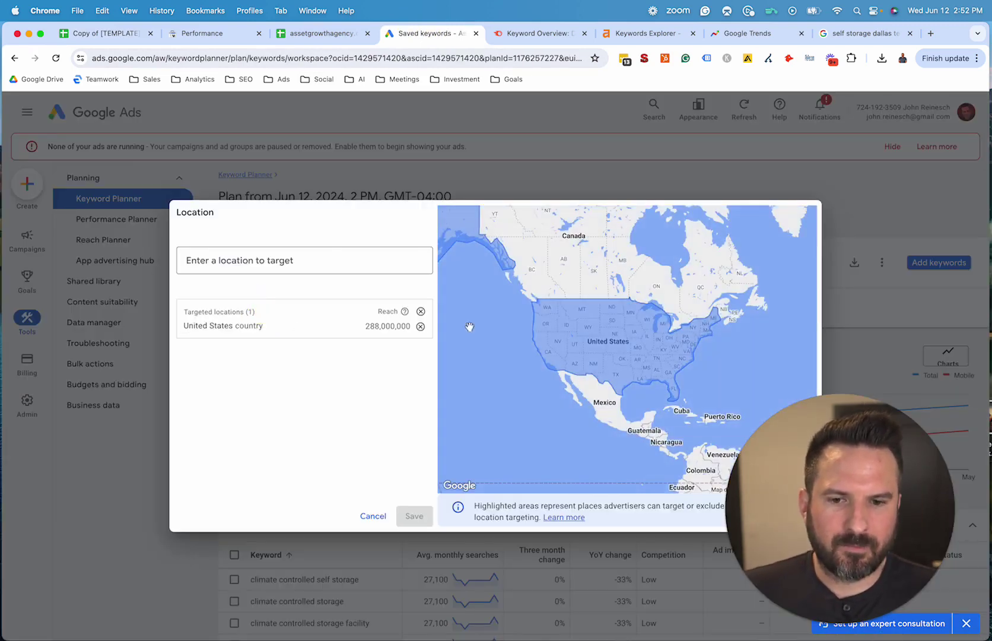
- Swap the plan's target location from United States to Austin, Texas and save
click(420, 326)
click(295, 262)
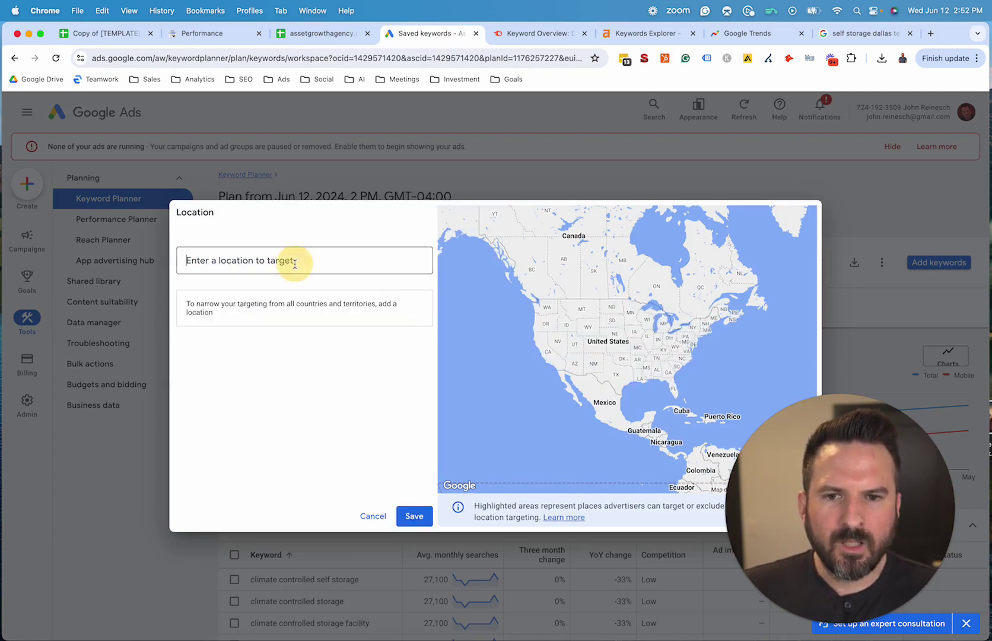
text(austin texas)
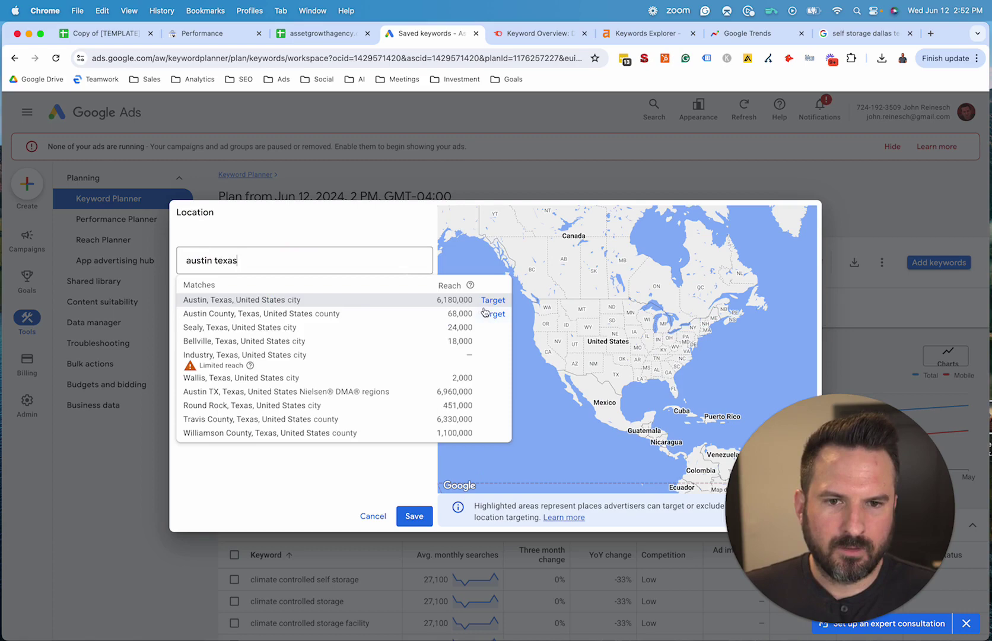
click(493, 300)
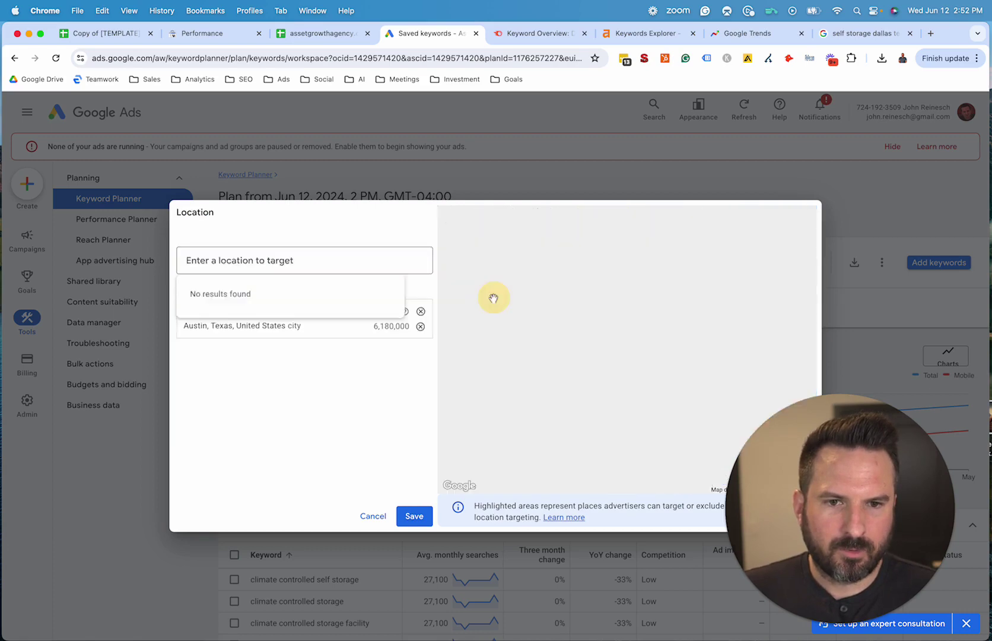
click(419, 513)
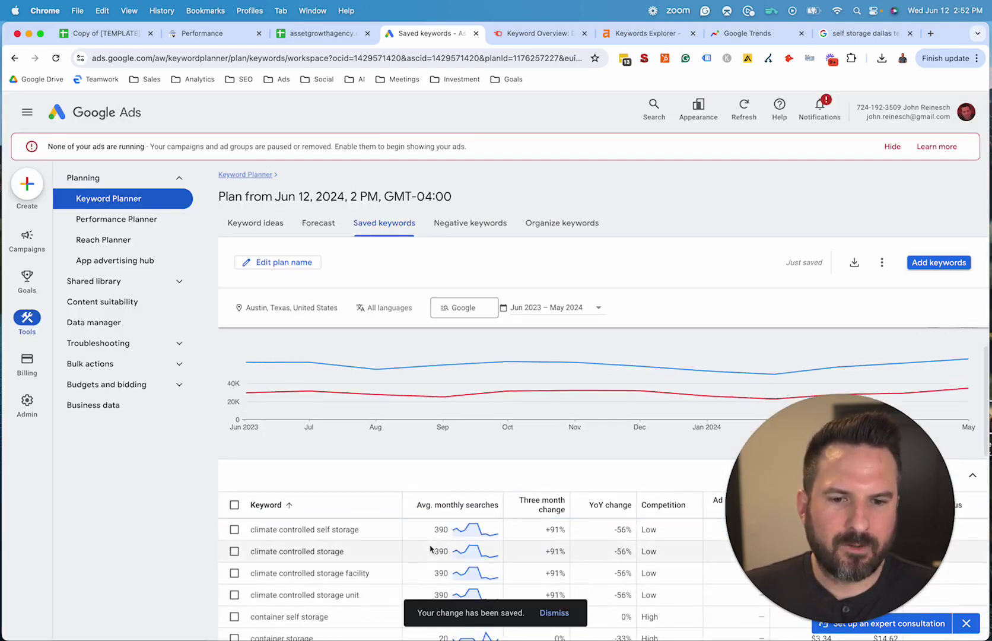
scroll(416, 522, down, 3)
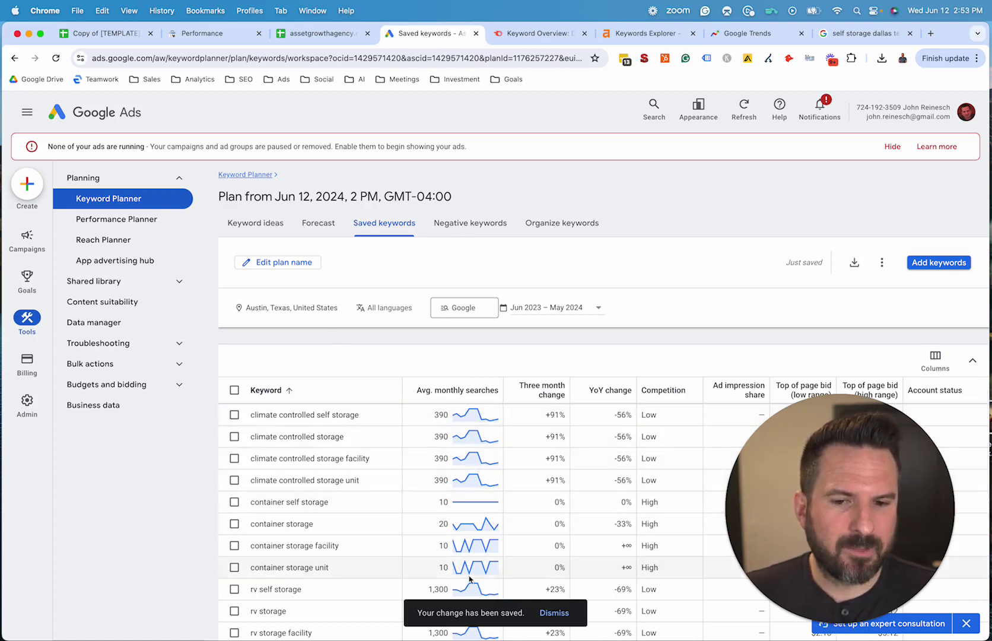
scroll(439, 487, down, 2)
scroll(466, 535, down, 3)
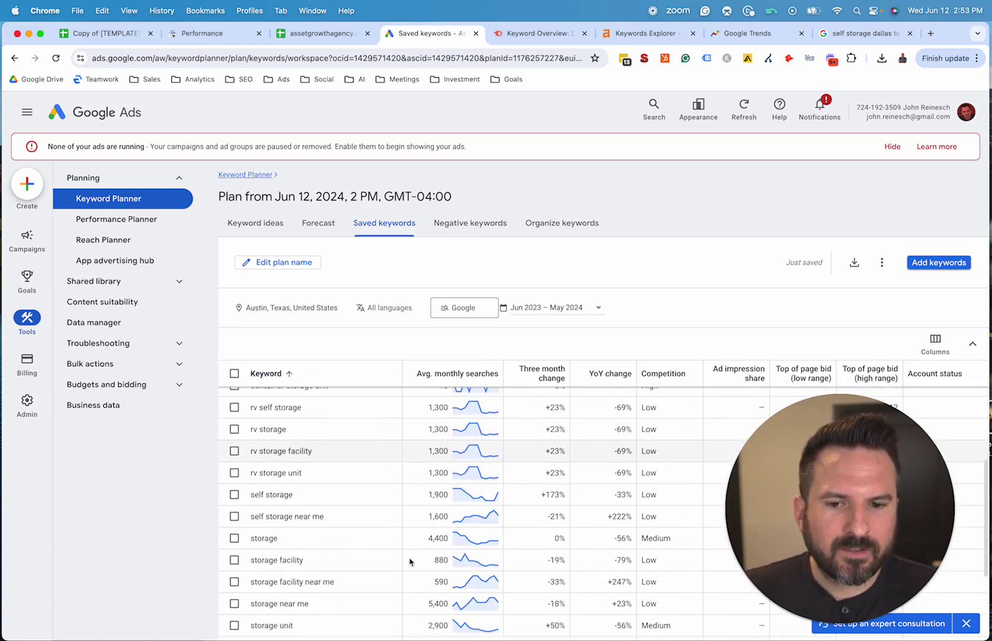
double_click(291, 545)
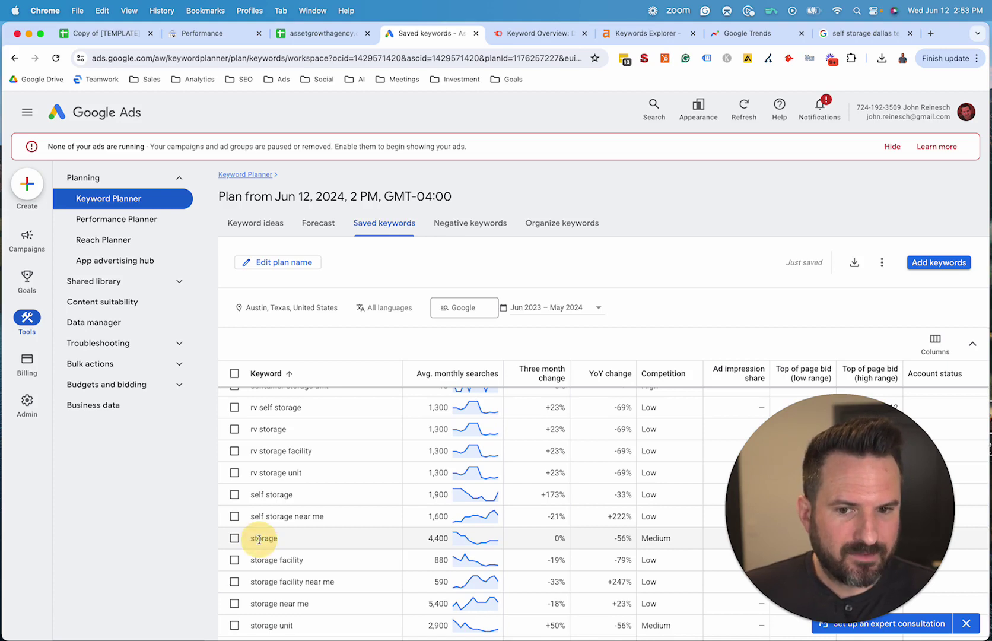
triple_click(336, 565)
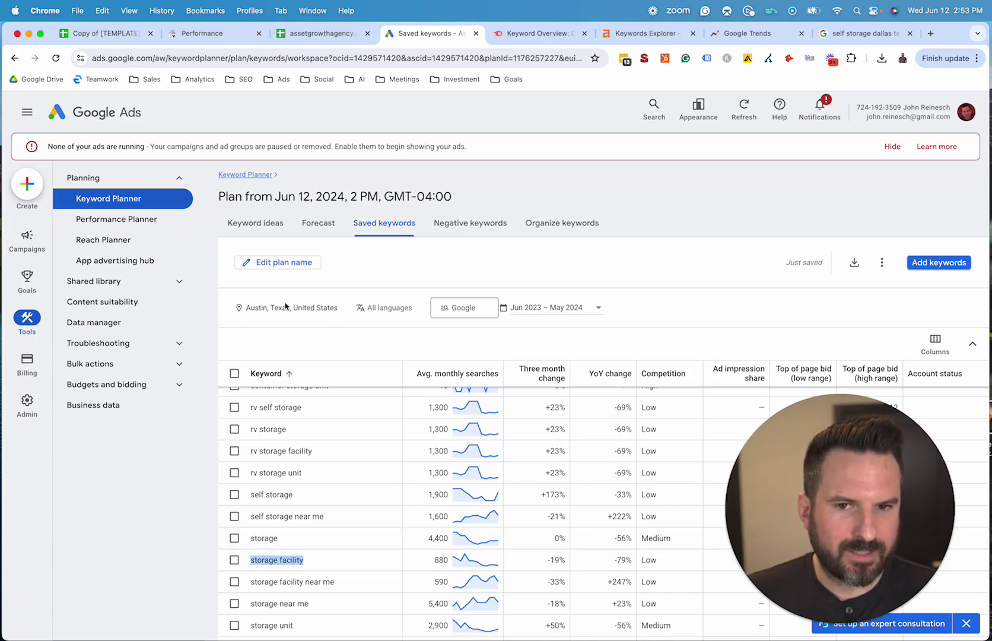
click(255, 561)
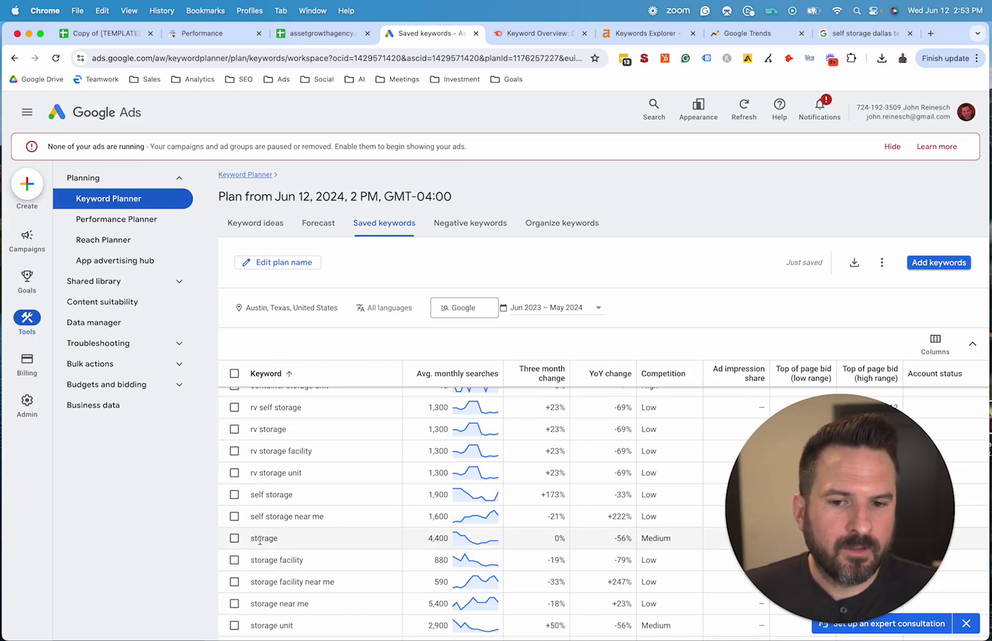
drag(400, 531, 389, 541)
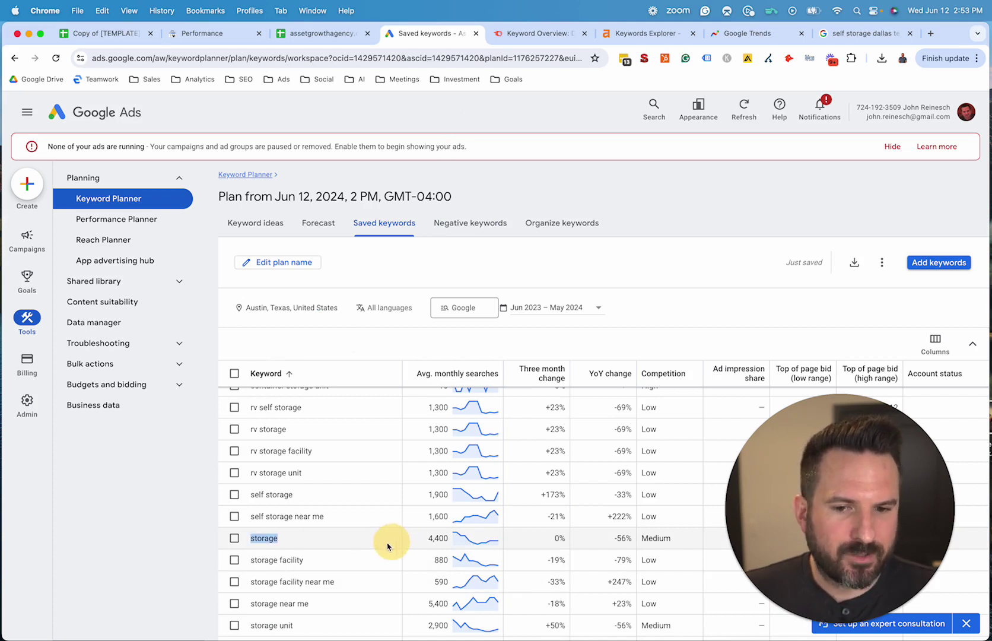
click(248, 540)
drag(248, 540, 317, 537)
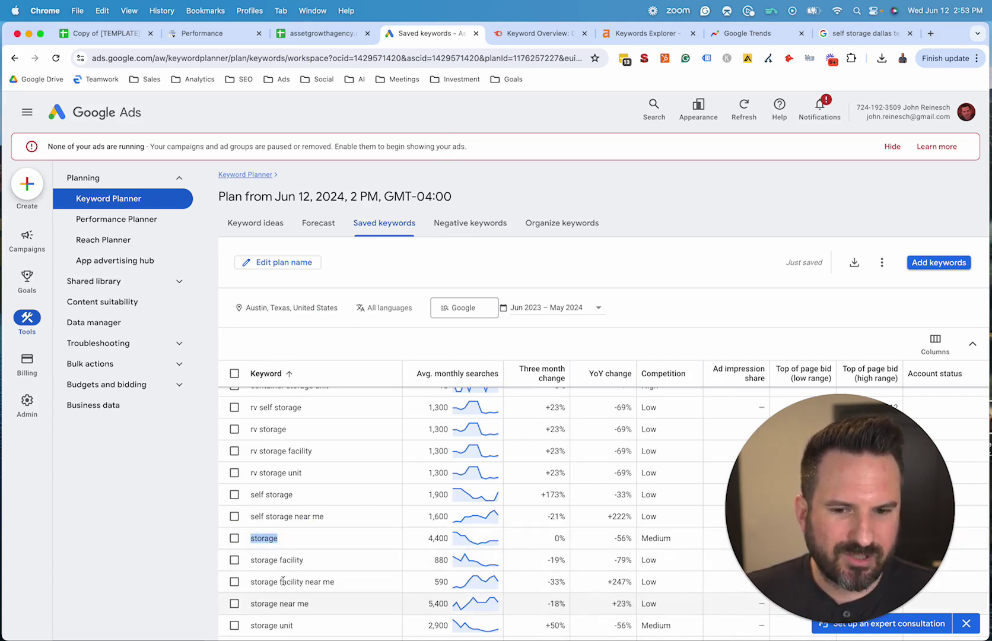
scroll(401, 534, down, 1)
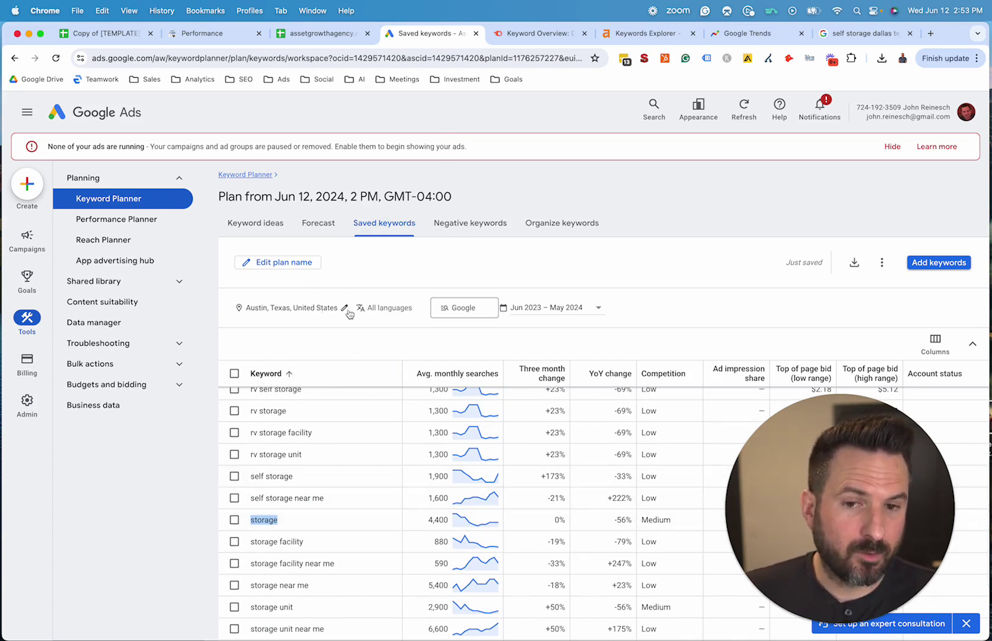
scroll(266, 412, down, 3)
scroll(265, 413, down, 2)
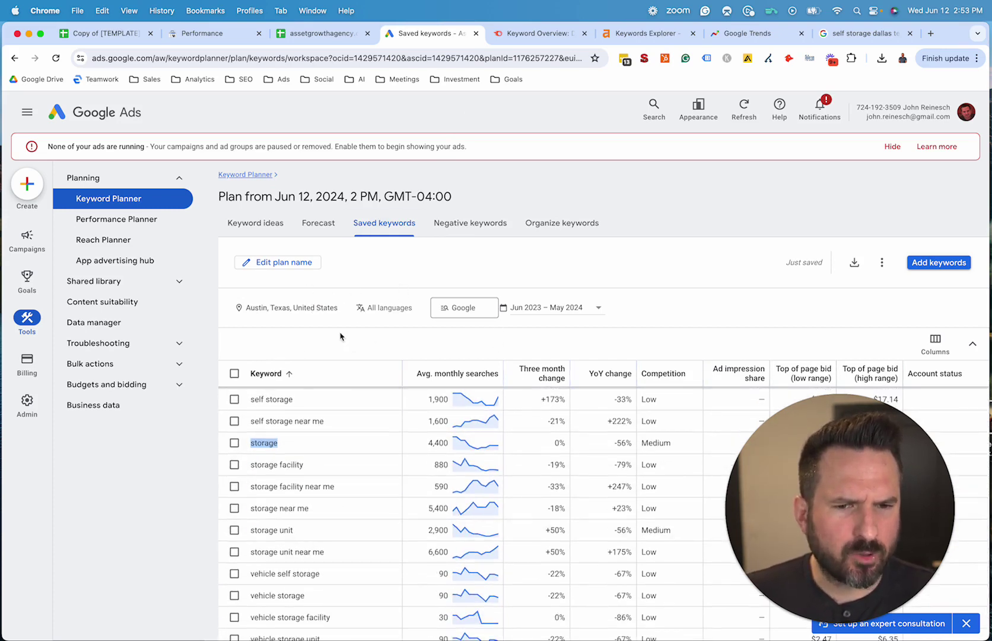
drag(264, 509, 331, 513)
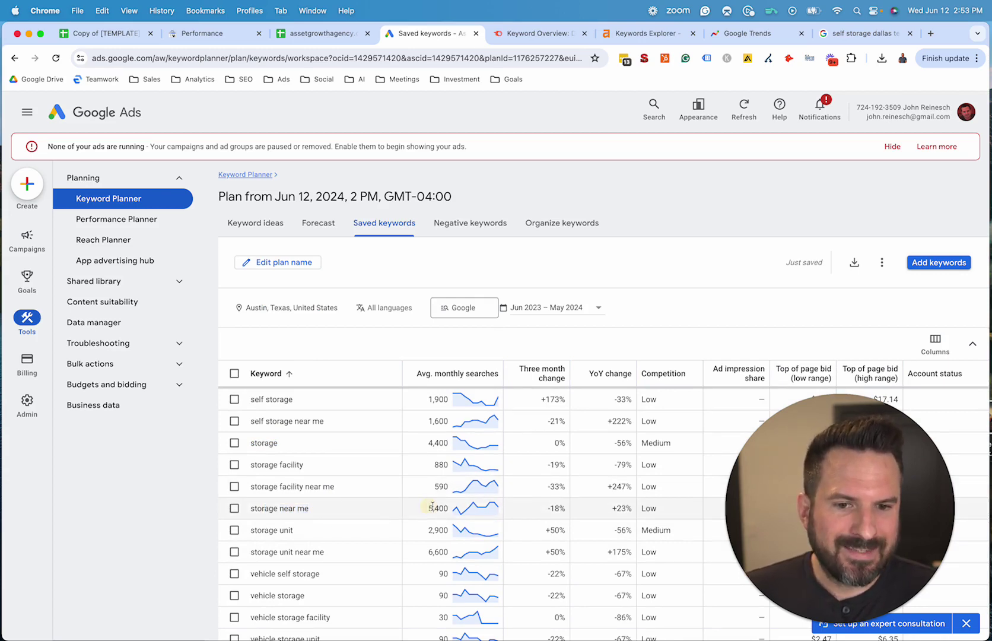
drag(428, 508, 449, 509)
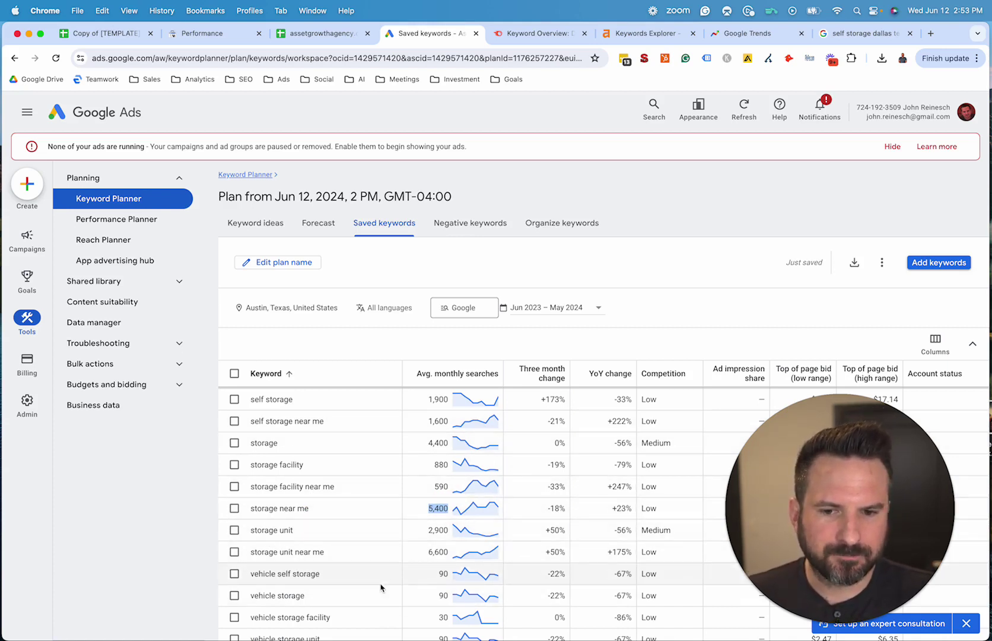
scroll(381, 587, down, 2)
scroll(312, 475, up, 3)
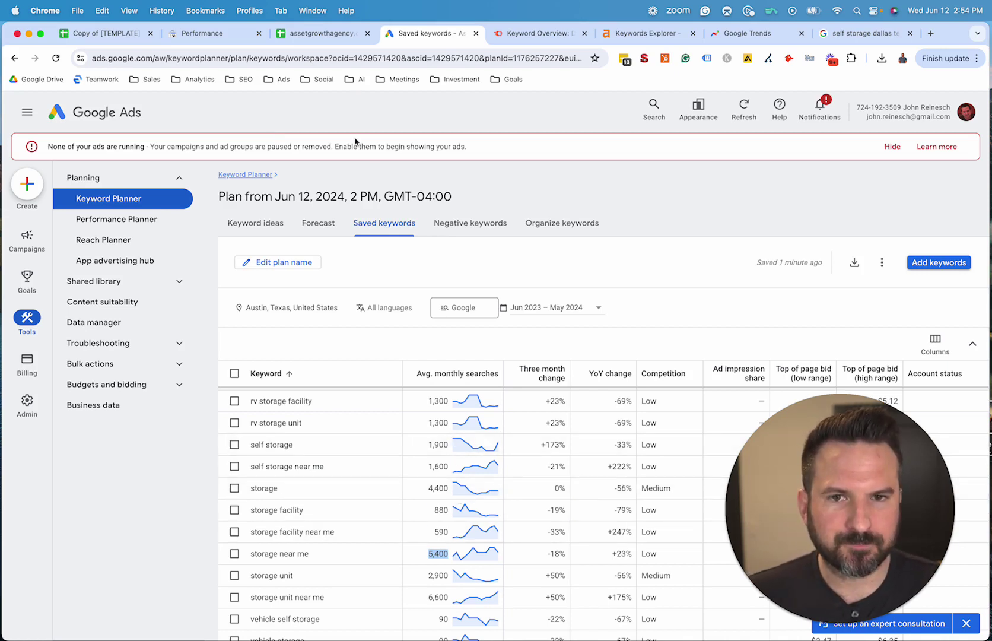
- Paste the copied keyword into cell B13 of the Keyword ROI Forecast sheet
click(94, 38)
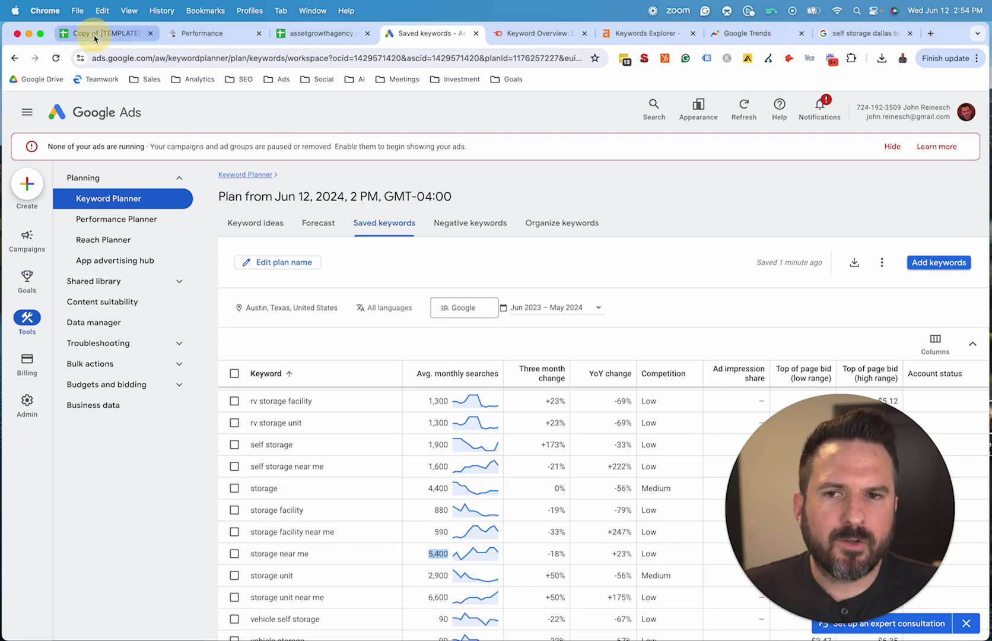
click(155, 412)
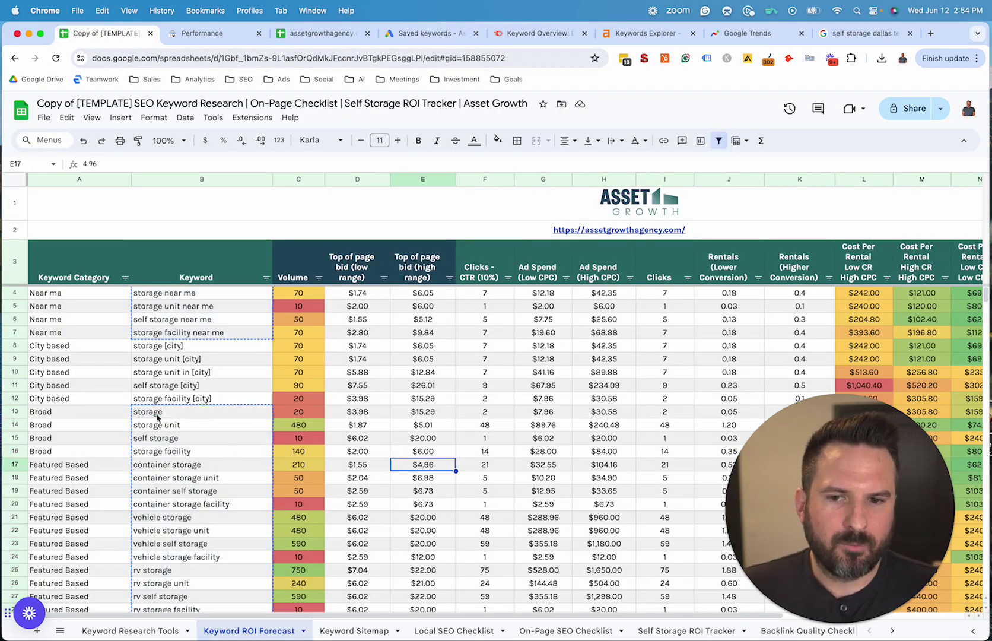
key(ctrl+v)
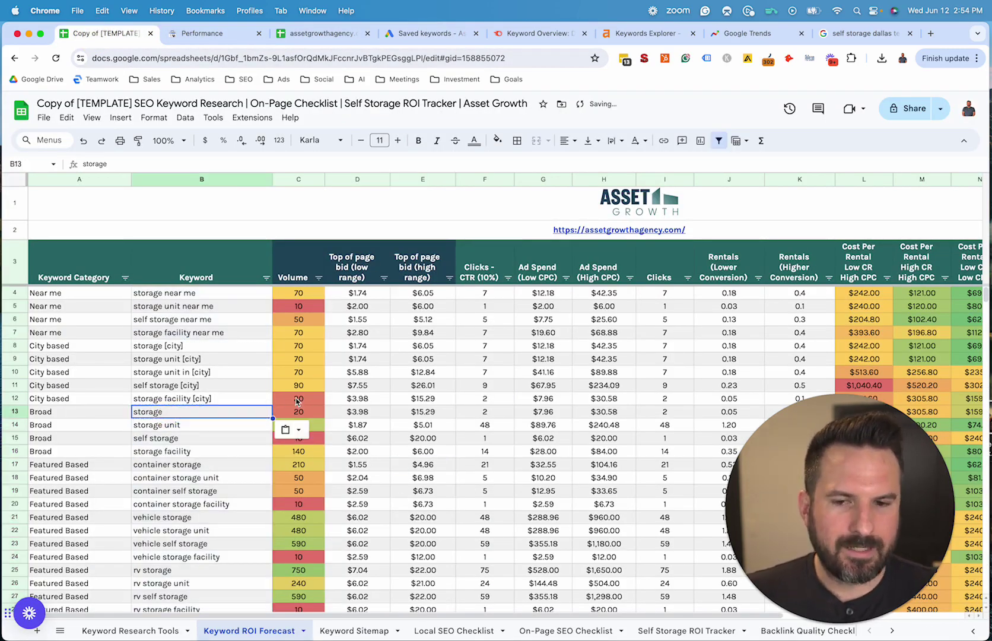
- Inspect the forecast rows and bids, such as $26.01 in E11 and $6.00 in E16
click(408, 389)
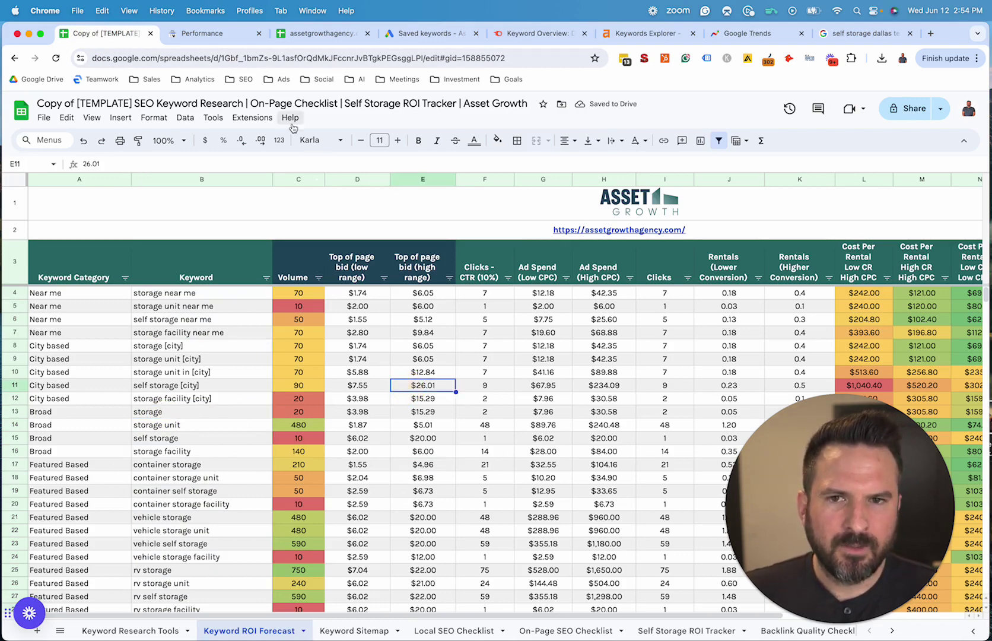
click(134, 481)
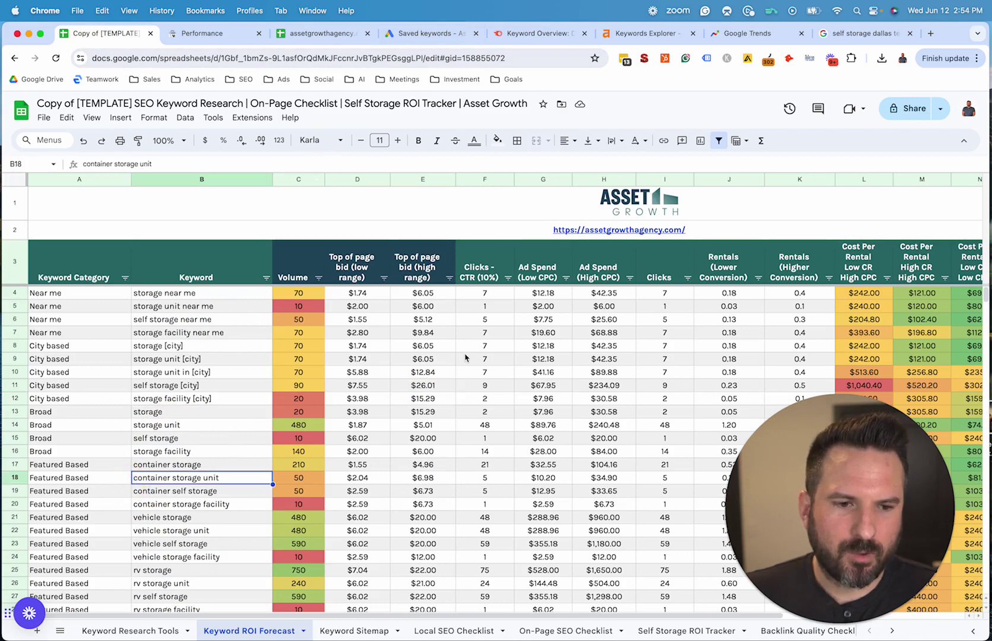
drag(176, 557, 176, 532)
drag(89, 490, 89, 464)
click(89, 477)
scroll(831, 451, down, 3)
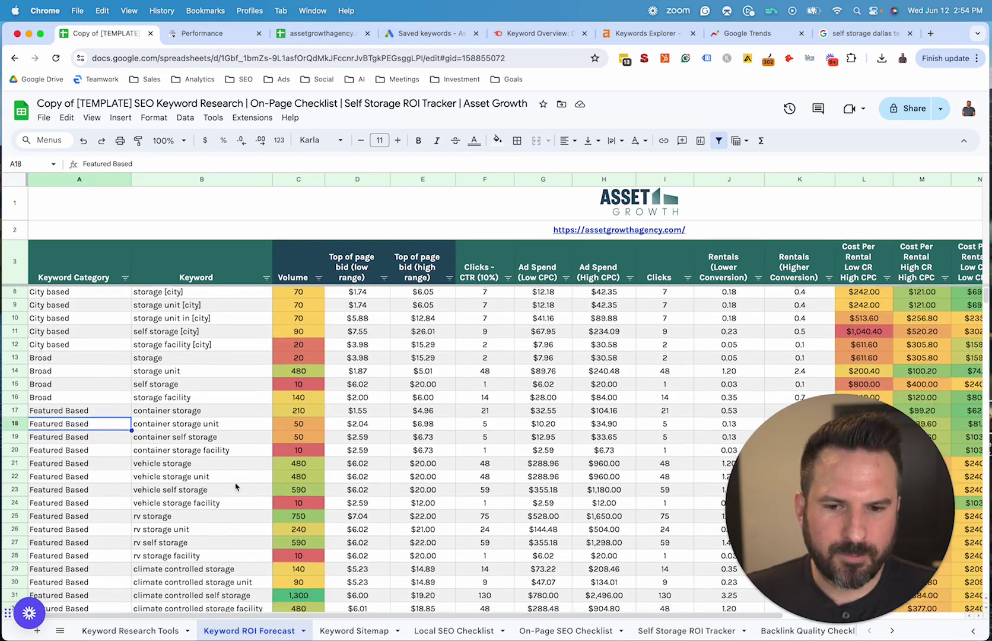
click(155, 364)
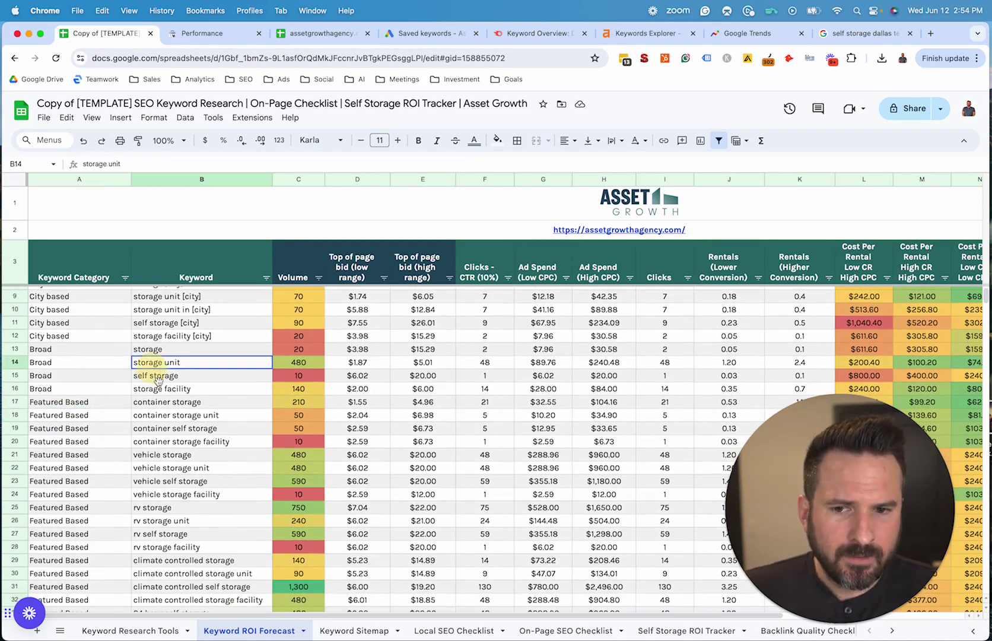
scroll(155, 368, up, 2)
click(69, 267)
shift+click(795, 610)
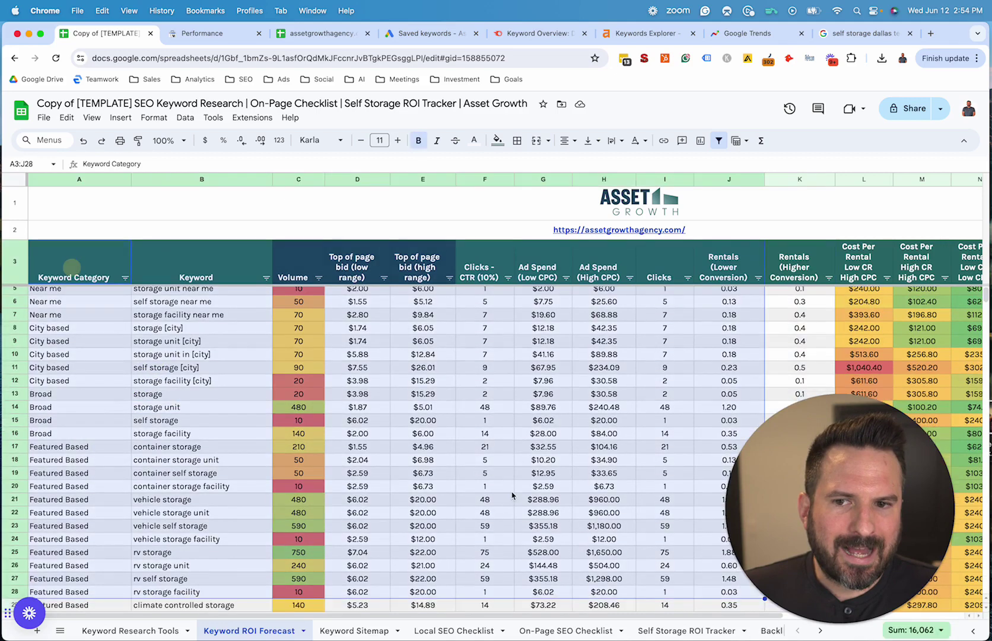
click(422, 451)
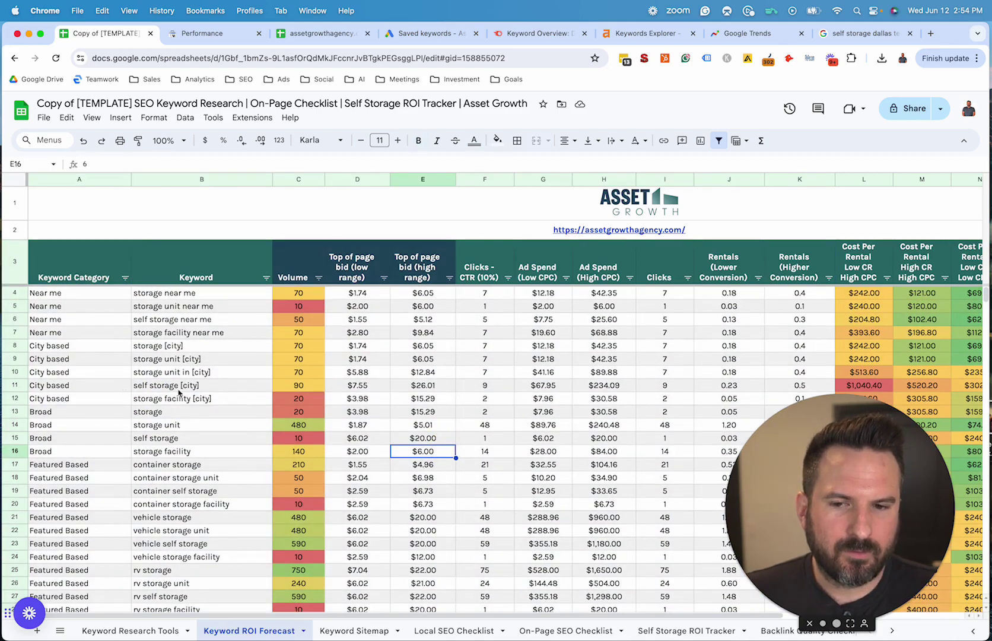
- Select the keyword column, volumes, bids, click estimates and low/high ad spend figures for review
click(155, 295)
key(super+shift+Down)
scroll(348, 286, up, 10)
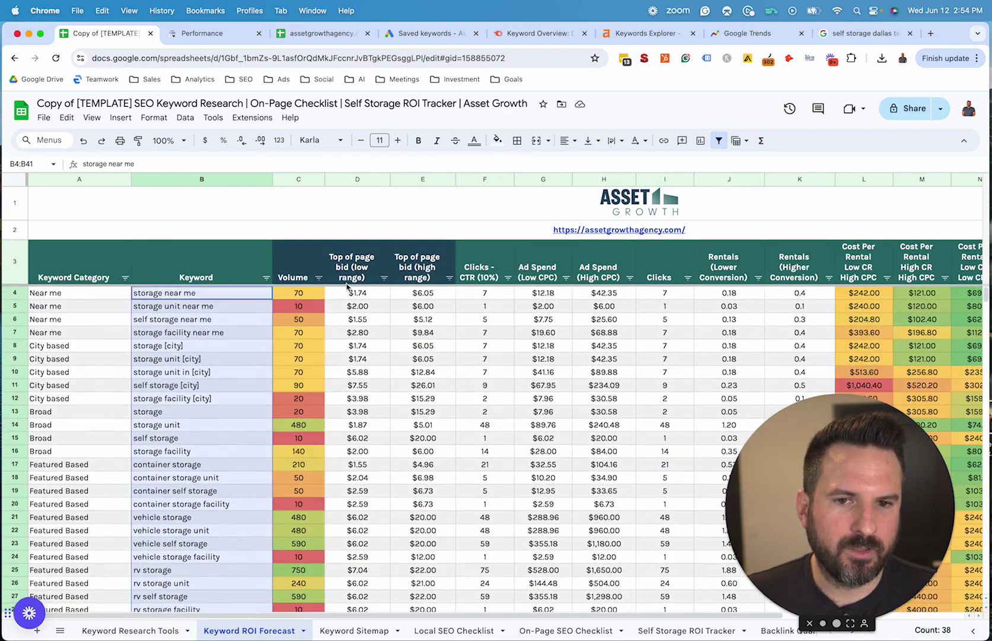
drag(276, 267, 424, 600)
scroll(494, 292, up, 5)
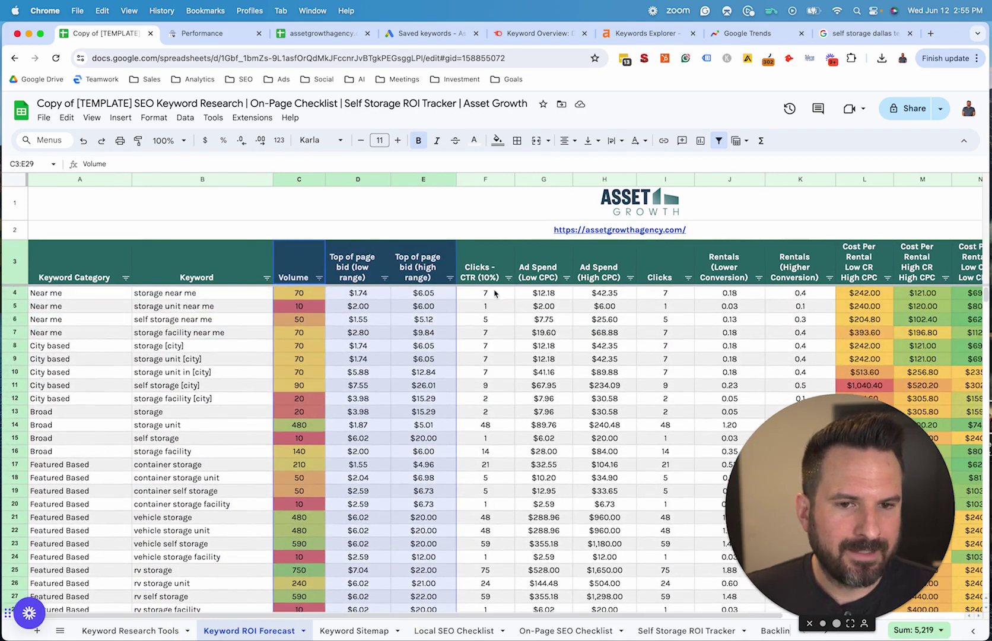
drag(495, 293, 482, 356)
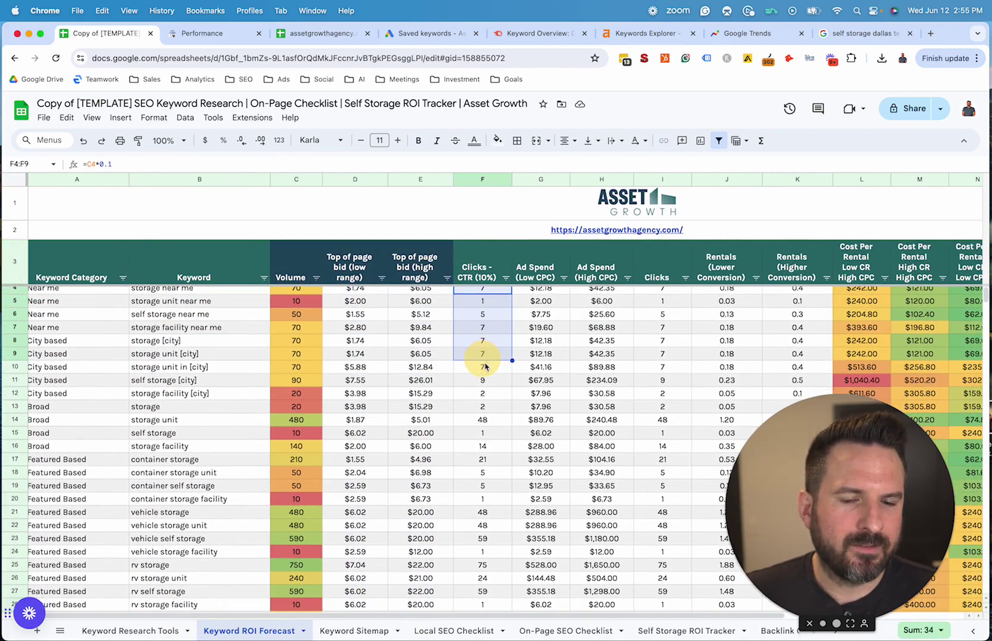
click(561, 394)
drag(482, 291, 505, 571)
drag(546, 292, 604, 543)
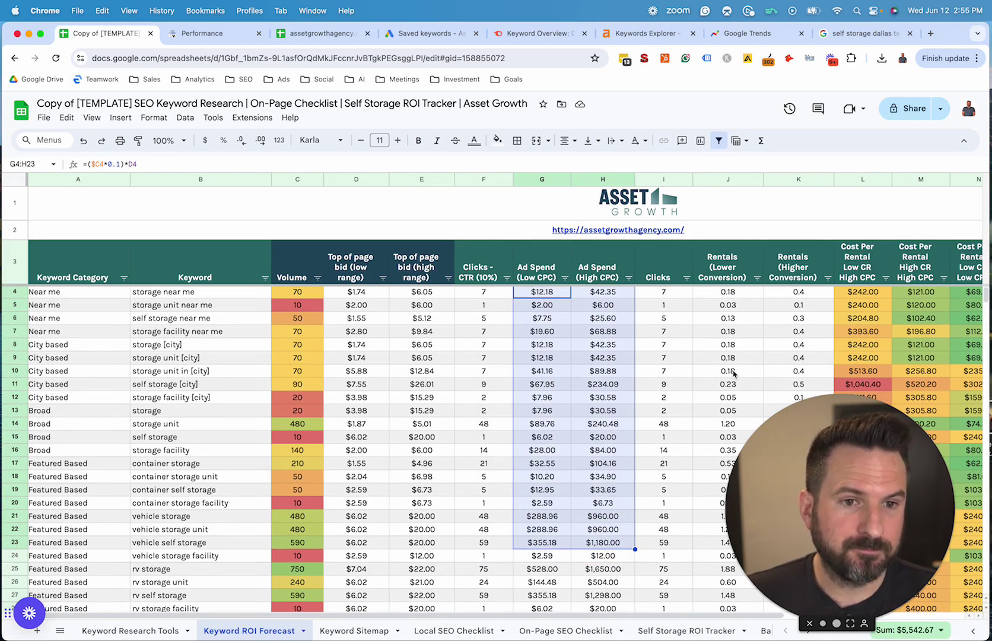
scroll(734, 373, right, 3)
drag(620, 261, 703, 460)
- Inspect the Rentals (Lower Conversion) and Rentals (Higher Conversion) headers and the J9 value
click(616, 361)
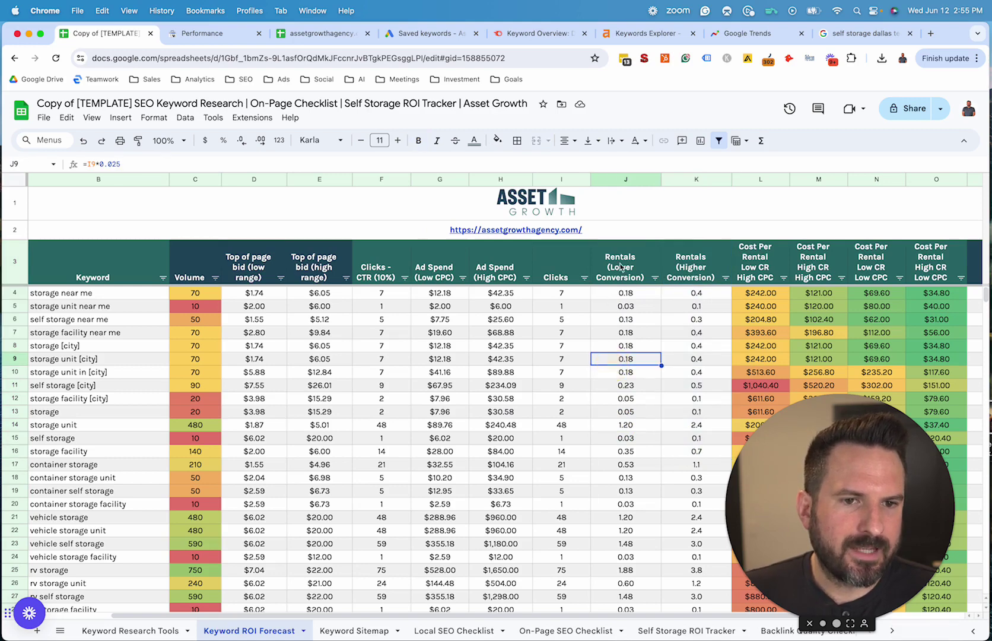
click(620, 267)
double_click(621, 264)
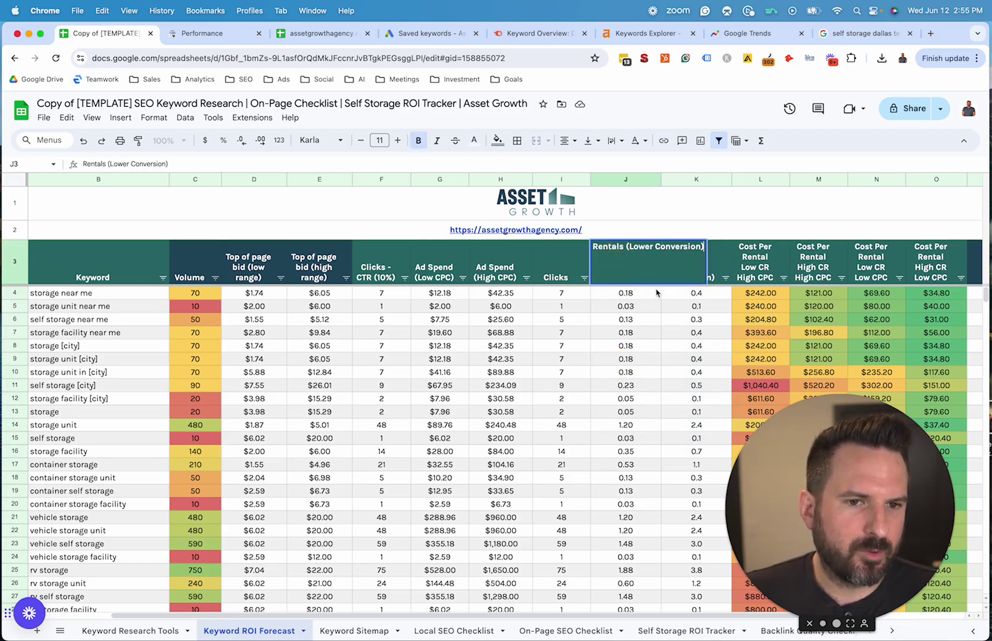
click(626, 363)
click(622, 277)
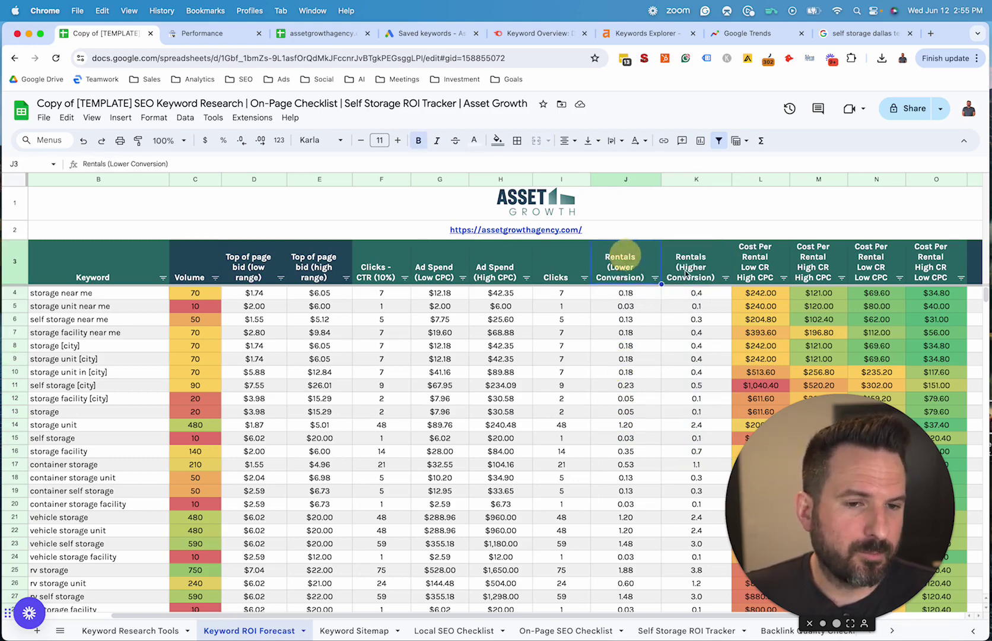
key(Right)
key(Left)
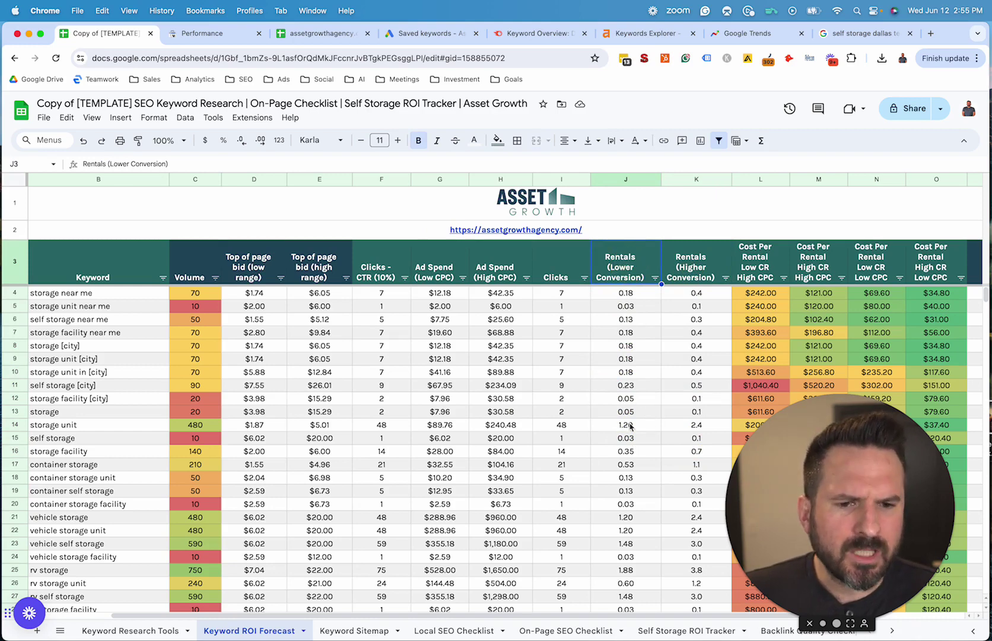
scroll(639, 413, down, 1)
click(699, 276)
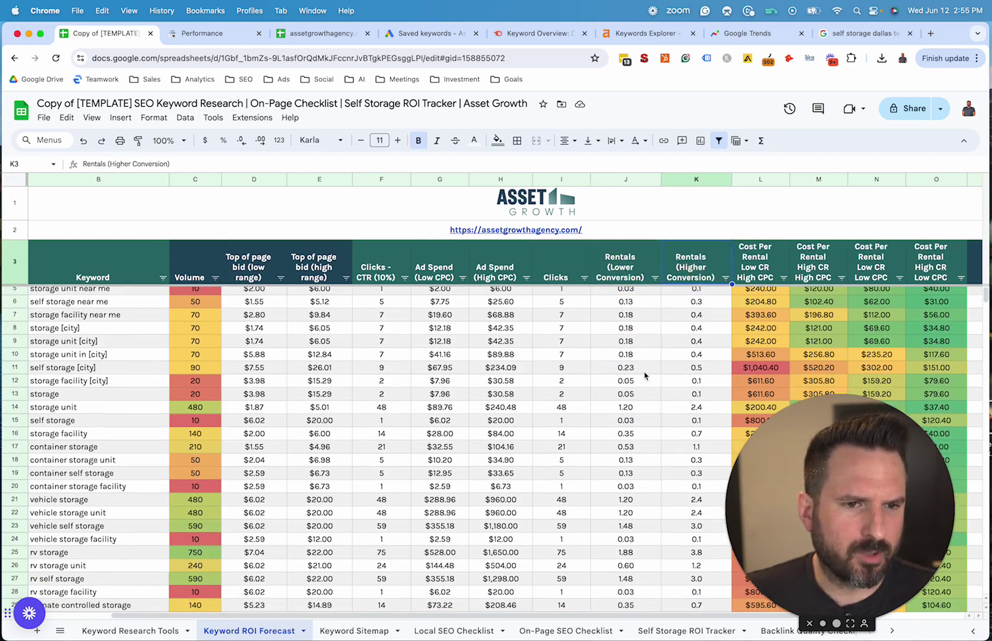
scroll(646, 375, right, 3)
scroll(645, 375, up, 1)
- Review the four Cost Per Rental headers and the formulas in L4 and O4
drag(646, 294, 827, 321)
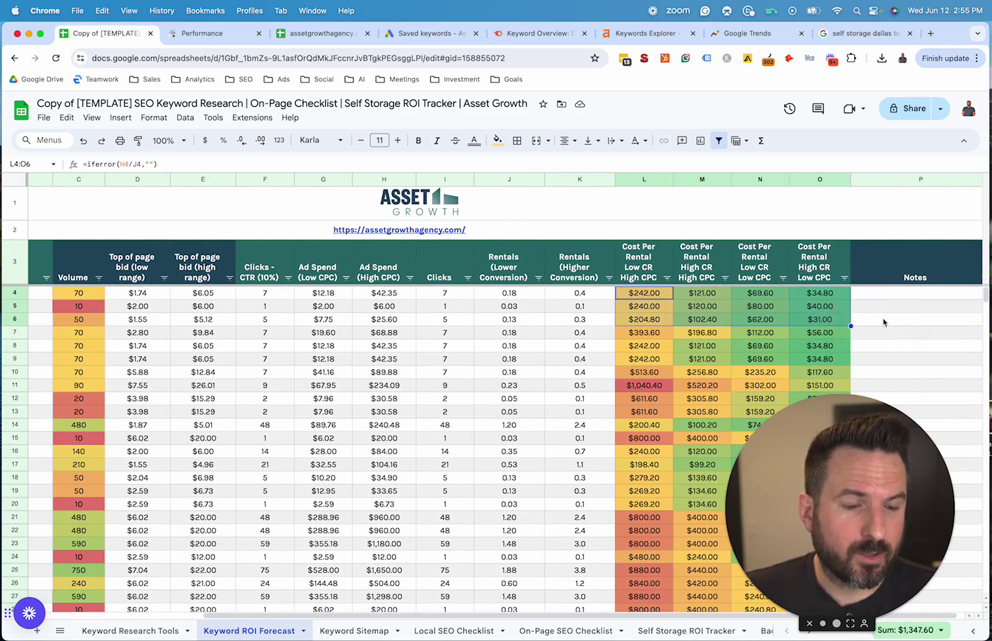
click(634, 295)
click(640, 258)
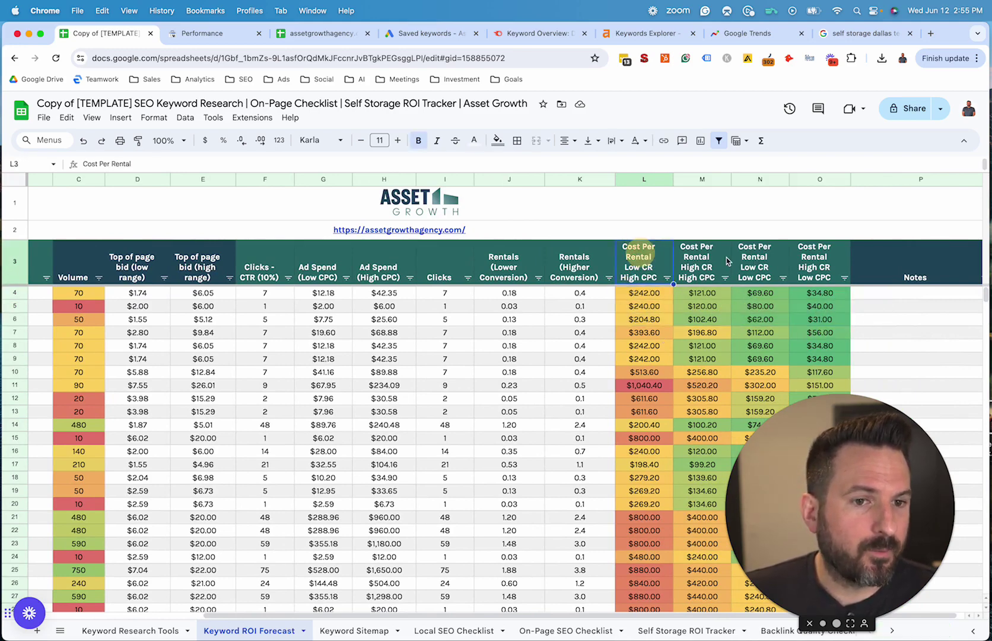
click(699, 261)
click(766, 264)
click(822, 271)
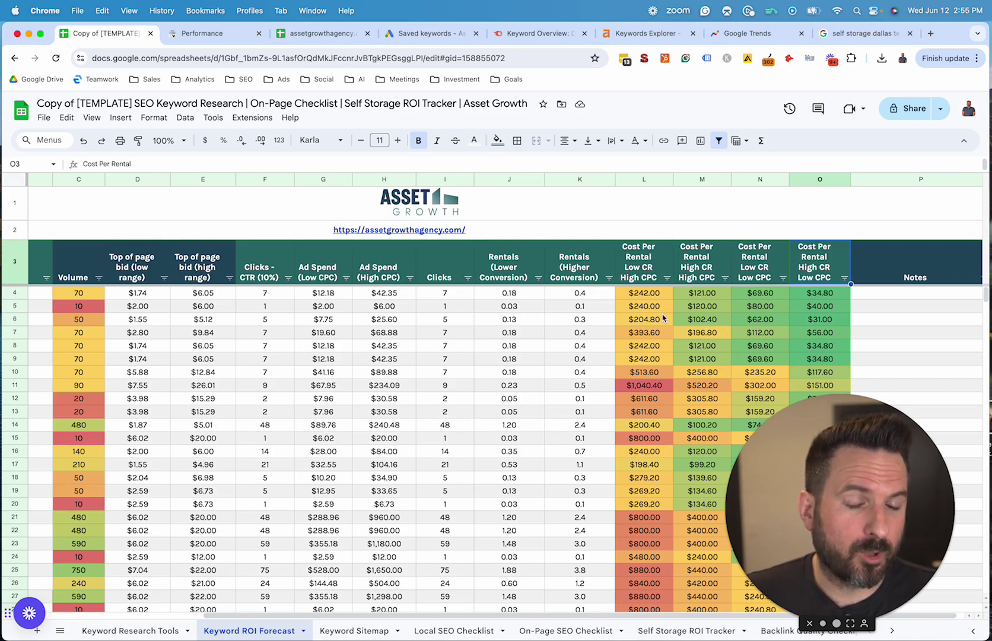
click(644, 293)
drag(644, 264, 822, 265)
click(819, 293)
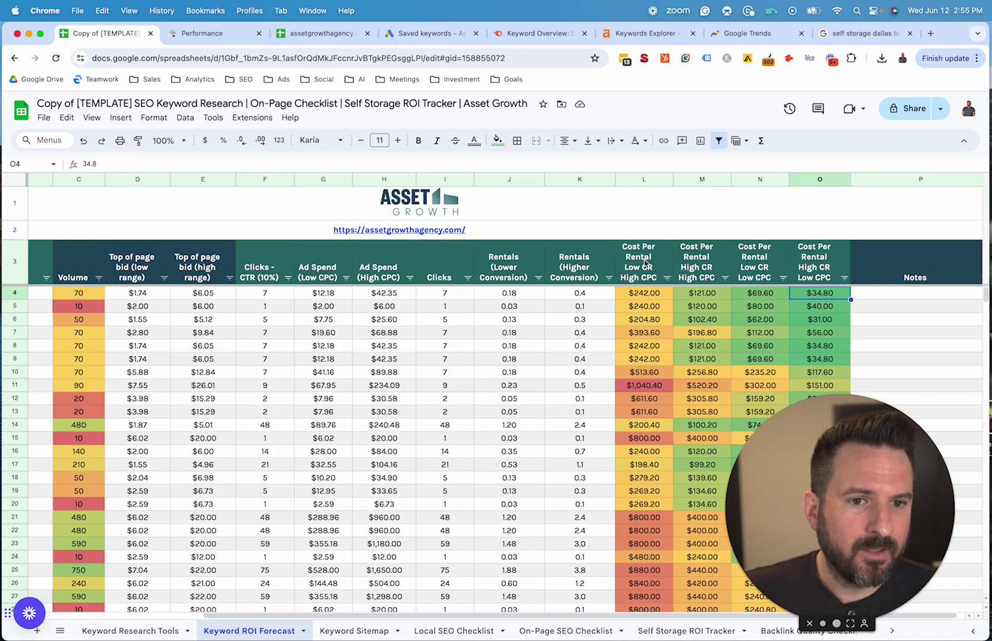
- Check status-bar totals for Ad Spend (High CPC) and each Cost Per Rental column
drag(644, 262, 642, 405)
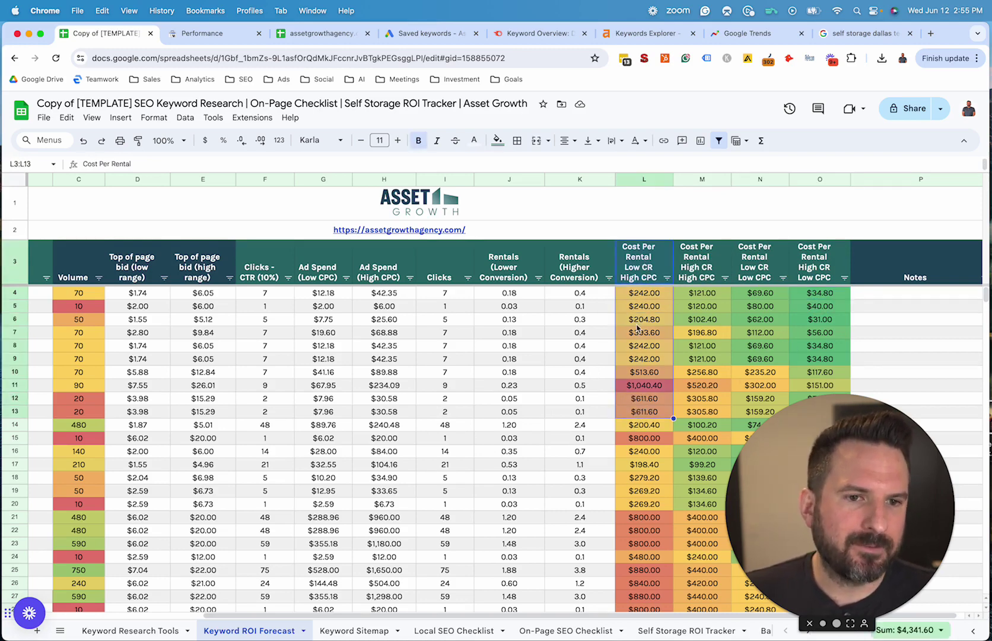
drag(384, 262, 384, 517)
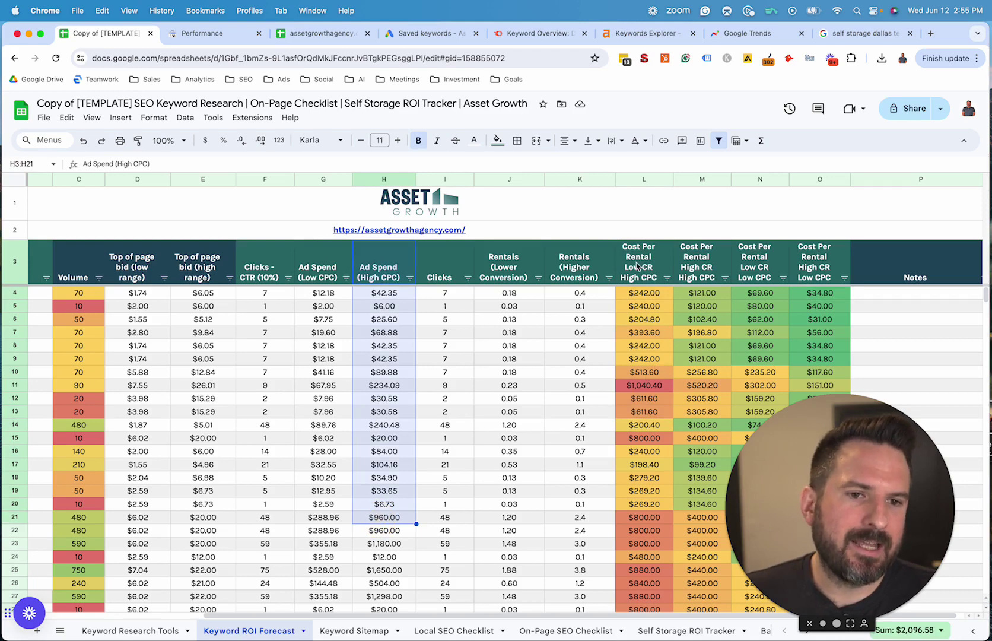
drag(644, 261, 644, 490)
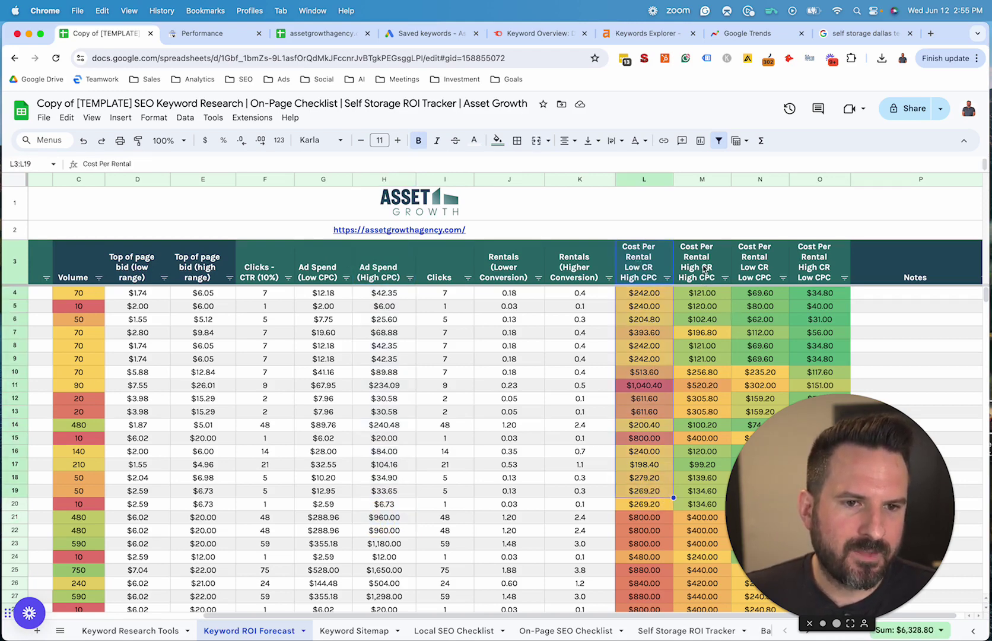
drag(702, 261, 696, 476)
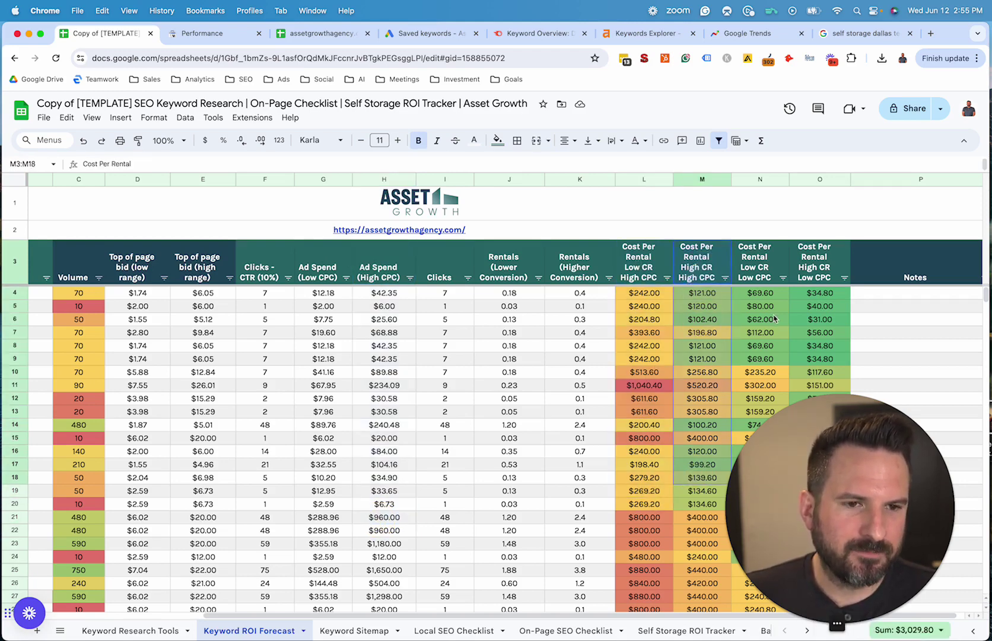
drag(760, 261, 756, 401)
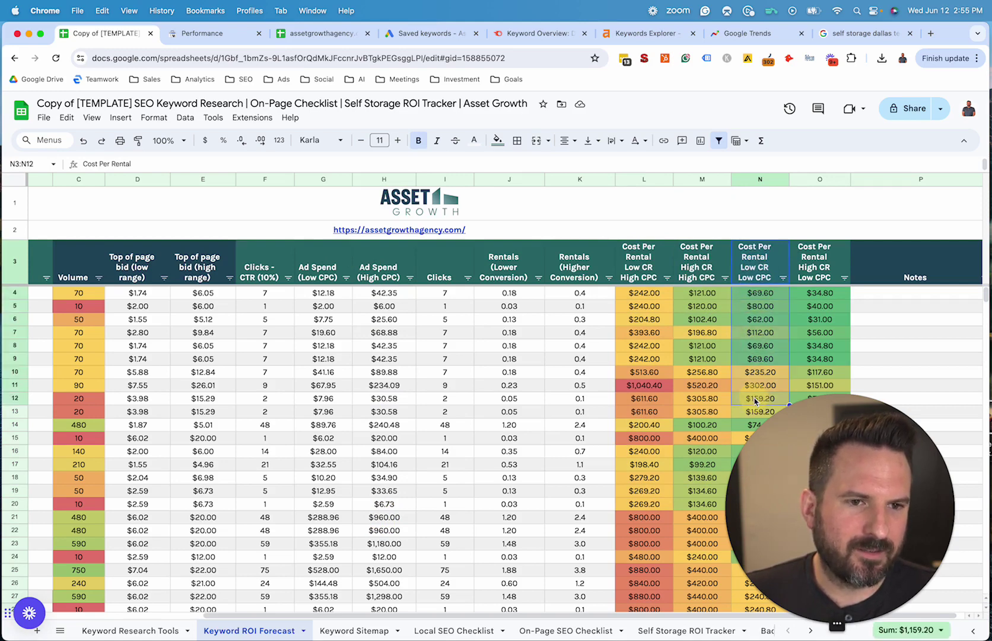
drag(825, 262, 822, 355)
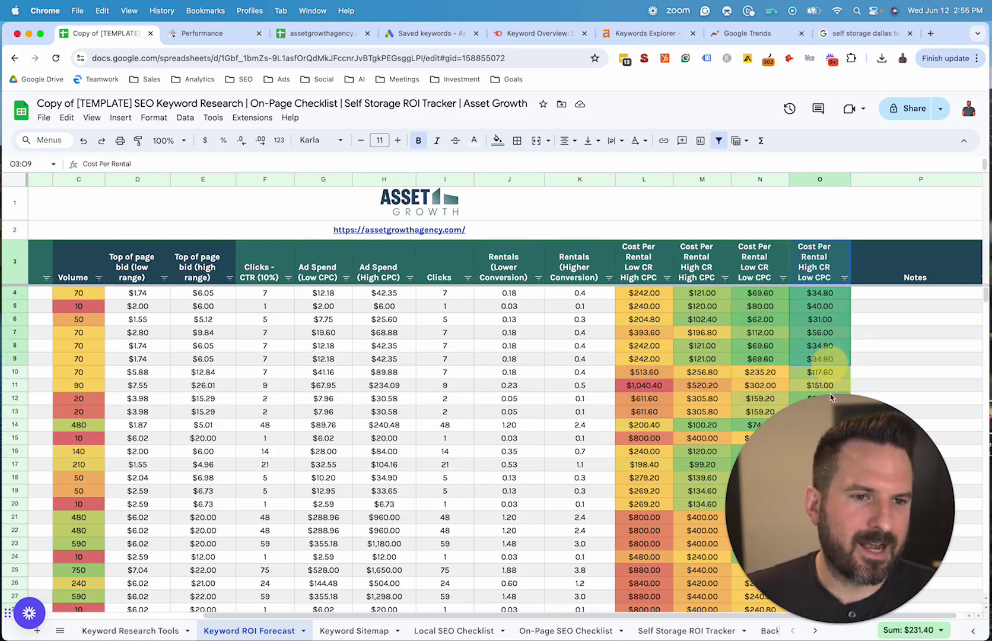
click(580, 358)
drag(644, 399, 845, 338)
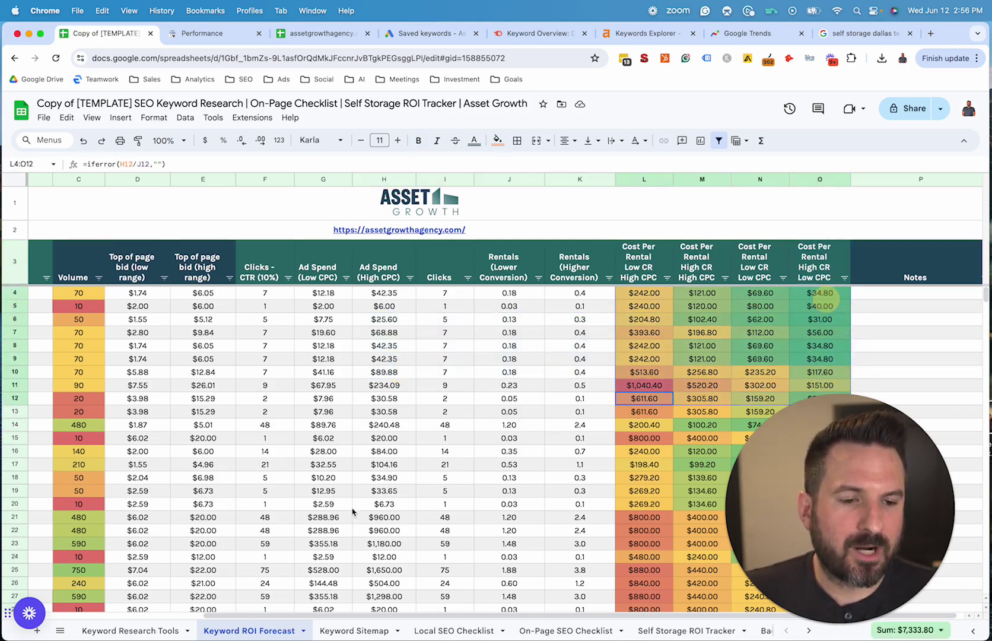
- Check the I18 clicks formula and select keyword rows with their click and spend metrics
click(439, 477)
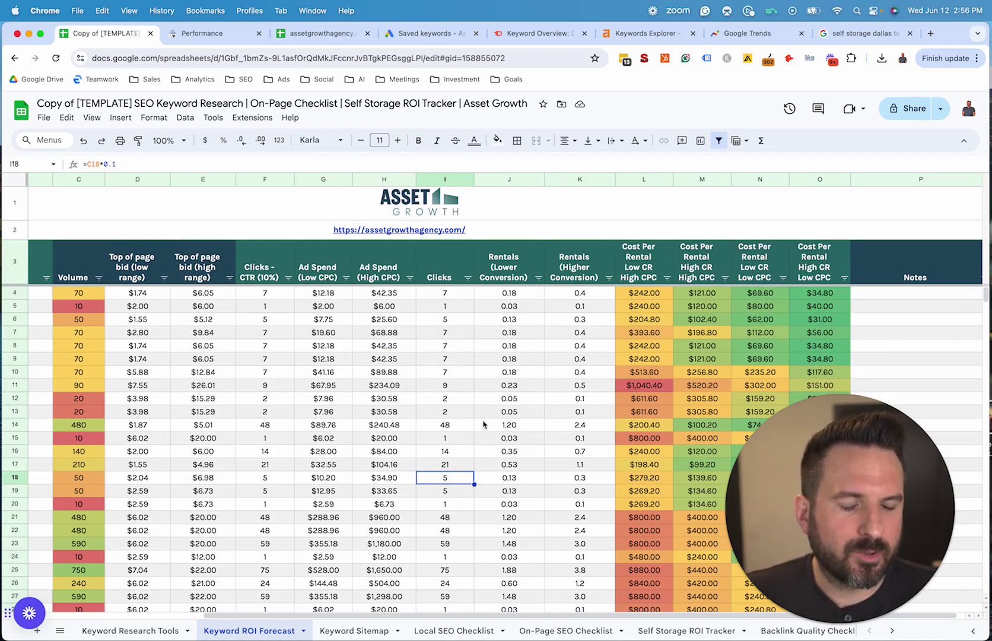
scroll(481, 423, left, 5)
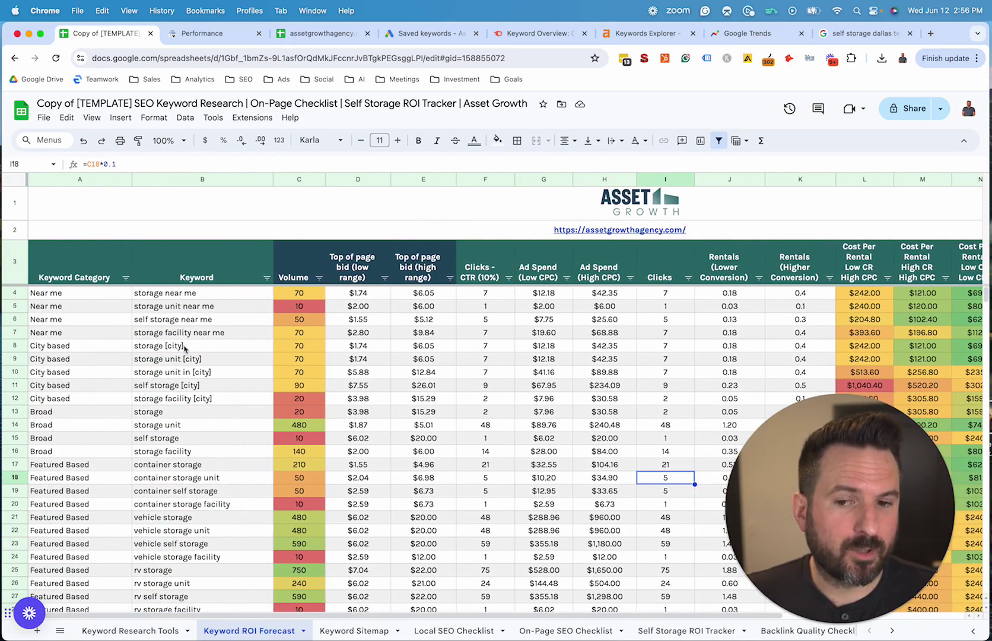
drag(178, 319, 195, 571)
scroll(403, 439, down, 3)
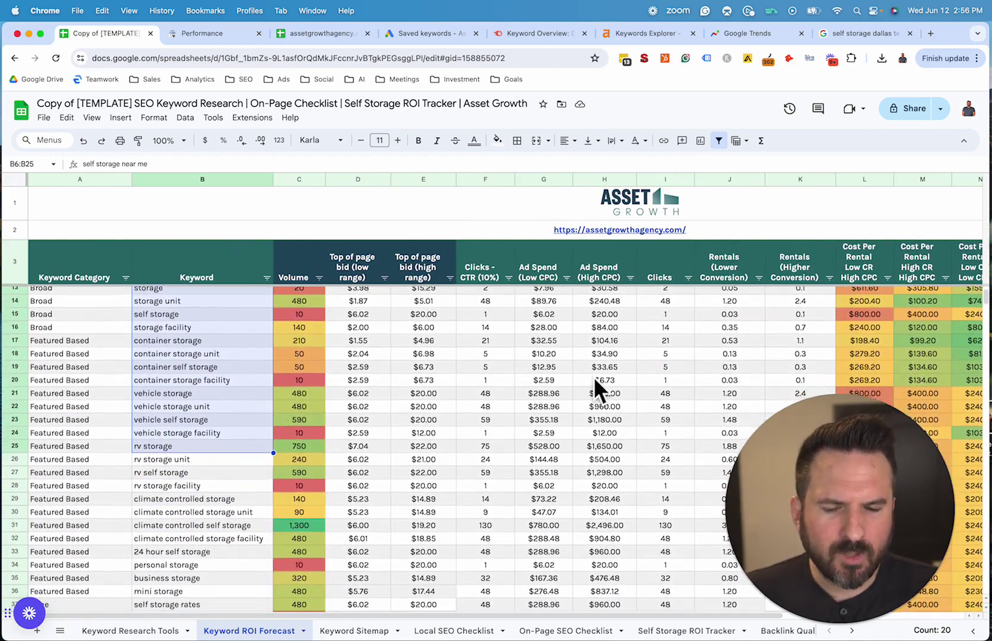
drag(201, 264, 967, 464)
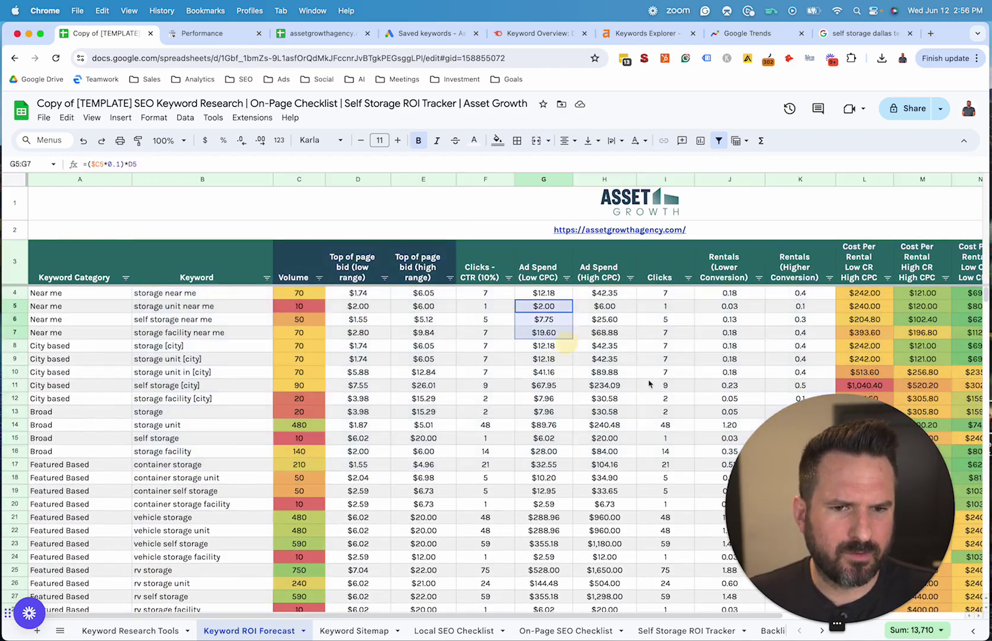
scroll(445, 351, right, 3)
click(544, 385)
scroll(415, 385, left, 3)
shift+click(59, 398)
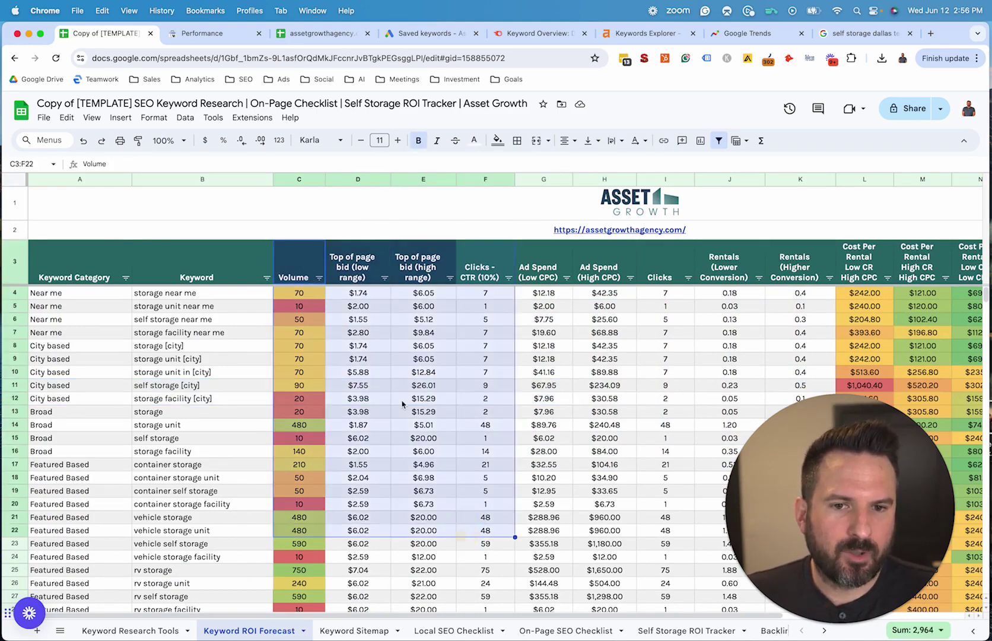
drag(486, 386, 917, 360)
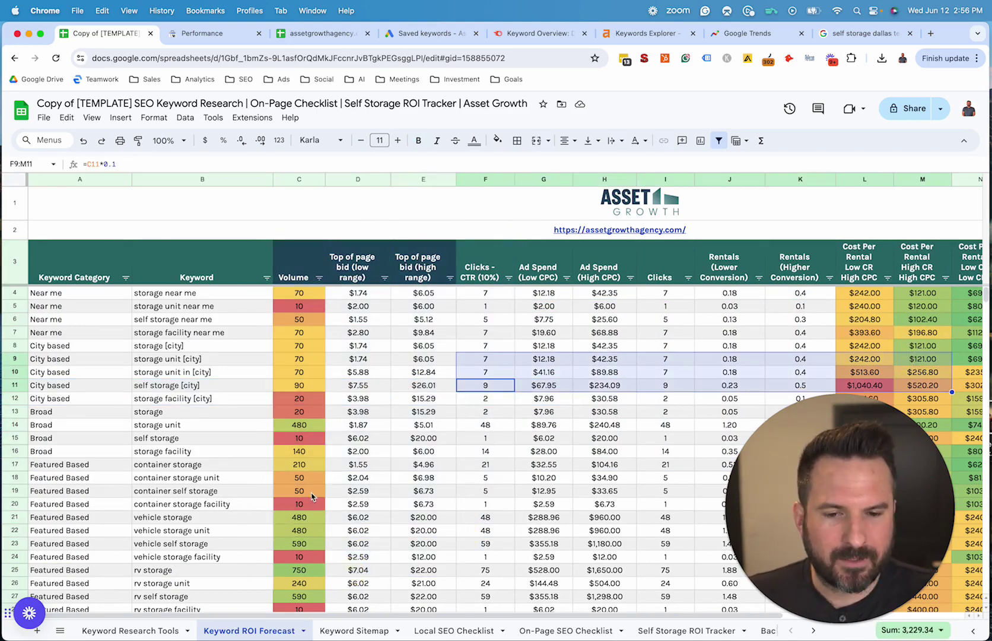
- Select the near me, city and broad keyword rows, then move to the Keyword Sitemap sheet
click(228, 425)
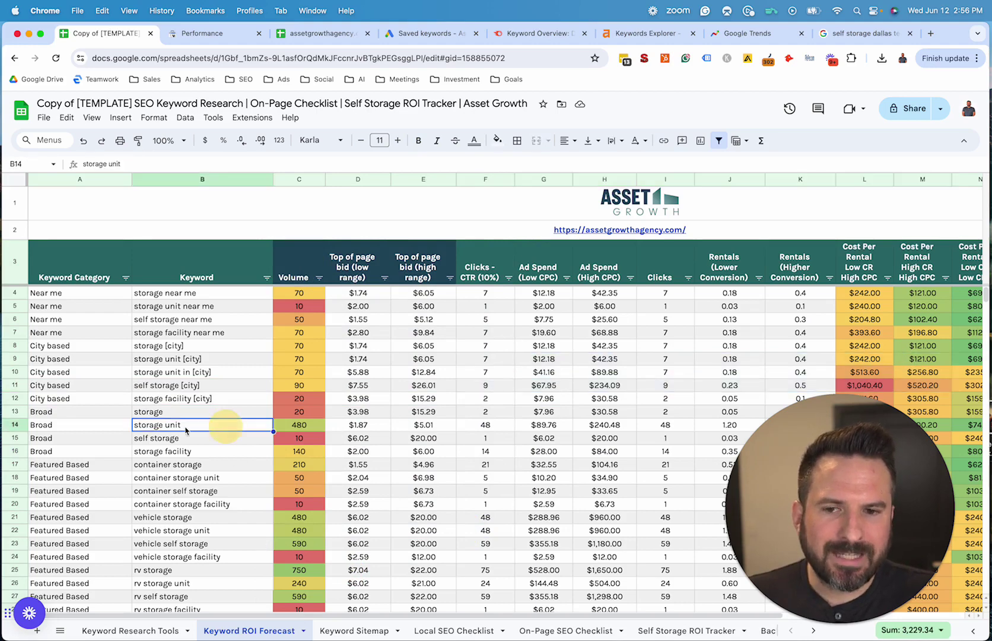
click(53, 319)
shift+click(225, 451)
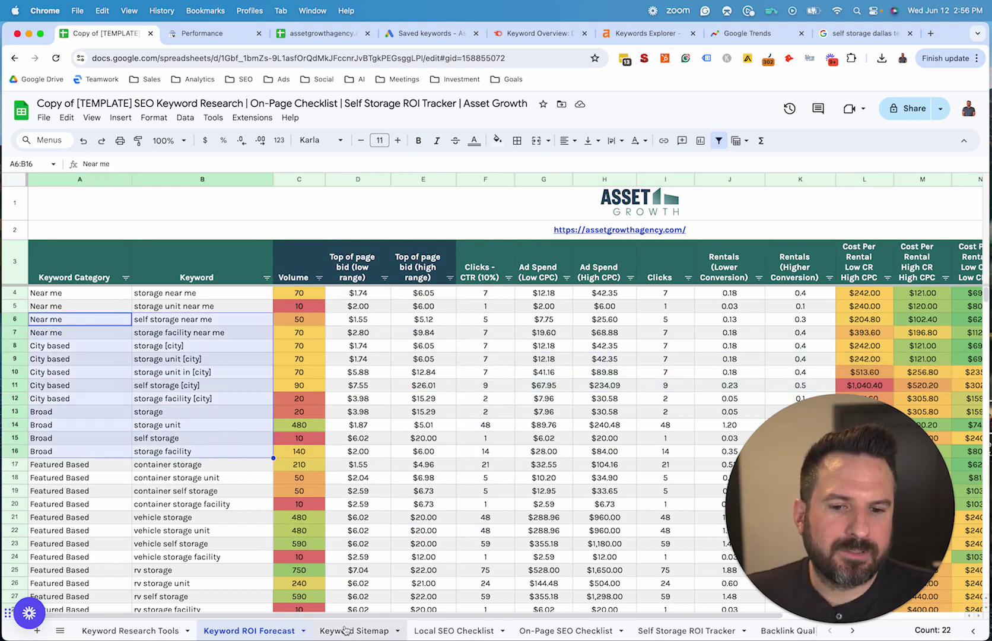
click(345, 631)
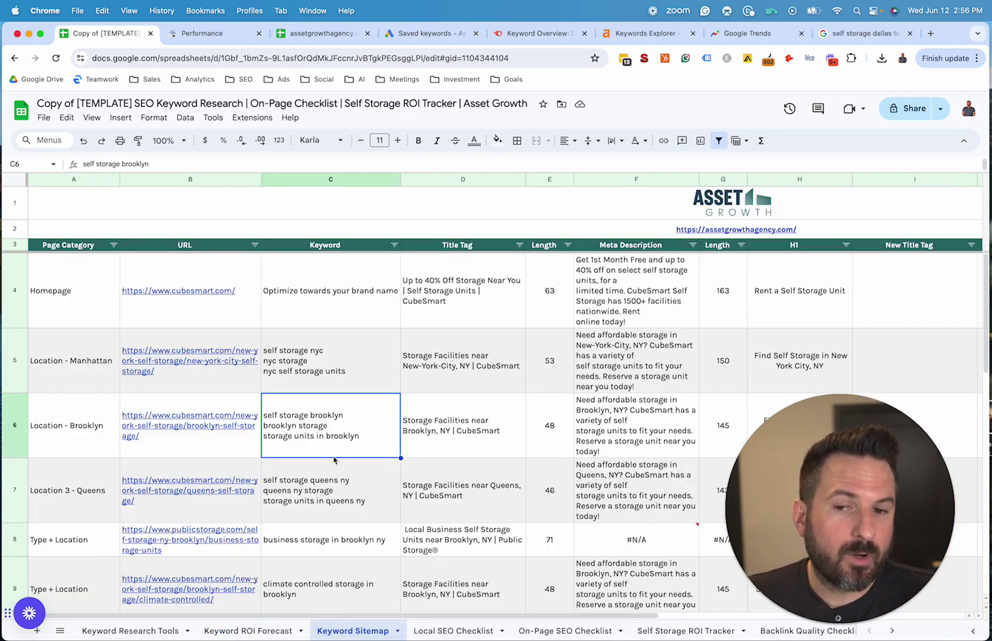
- Check the D6 title-tag import formula and the page URLs in rows 4–9
click(521, 401)
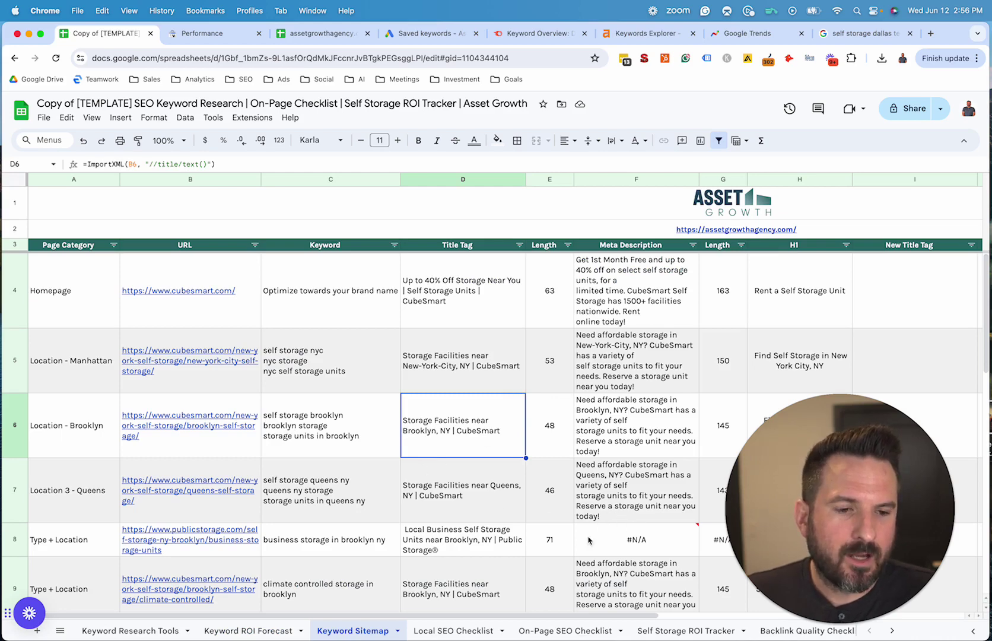
drag(159, 321, 139, 561)
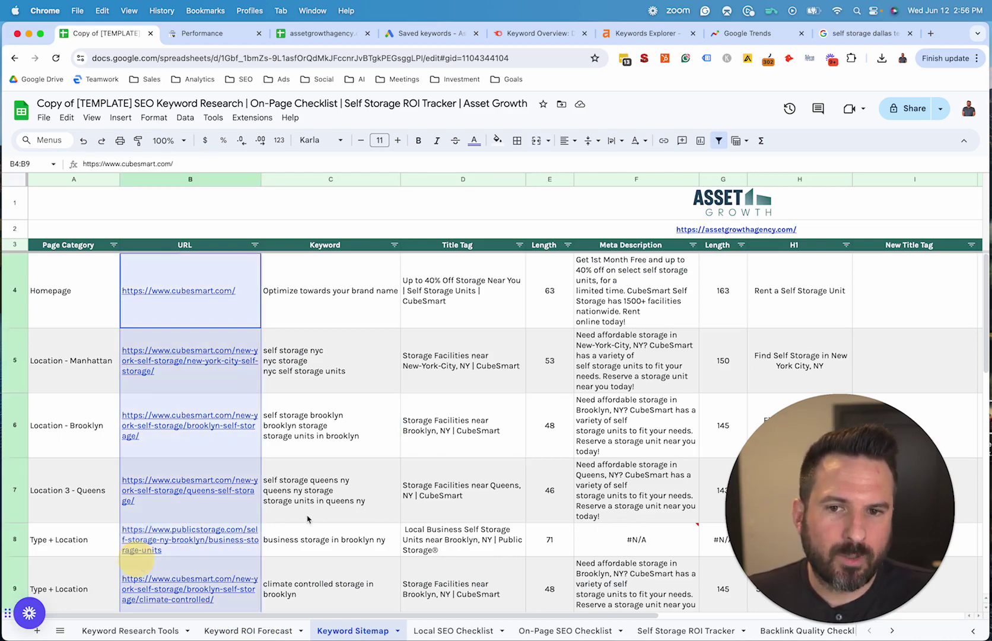
click(298, 423)
click(178, 549)
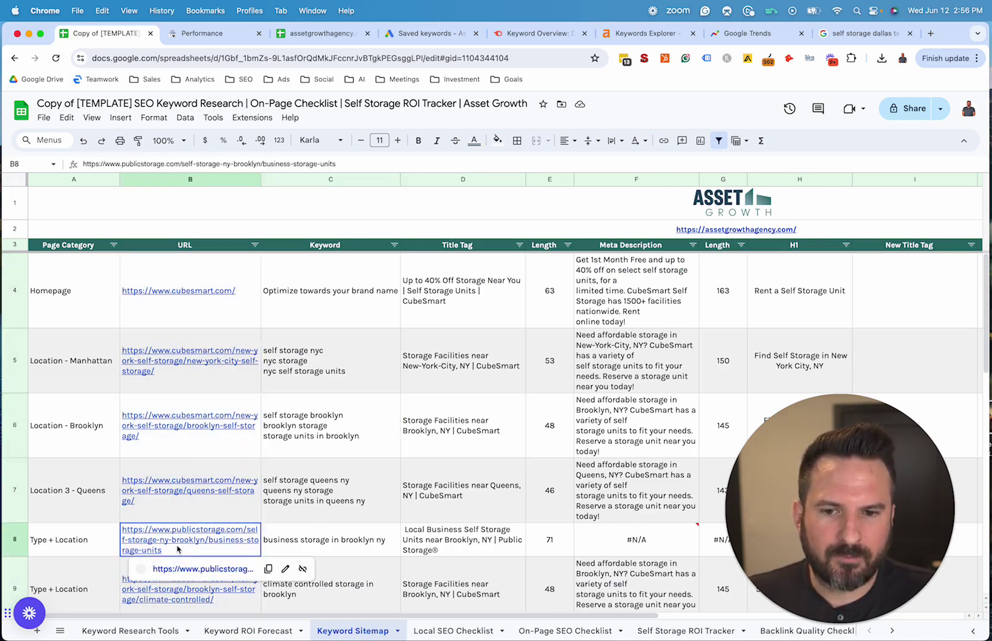
click(343, 404)
- Review the Manhattan, Brooklyn and Queens page URLs and their target keywords
click(303, 359)
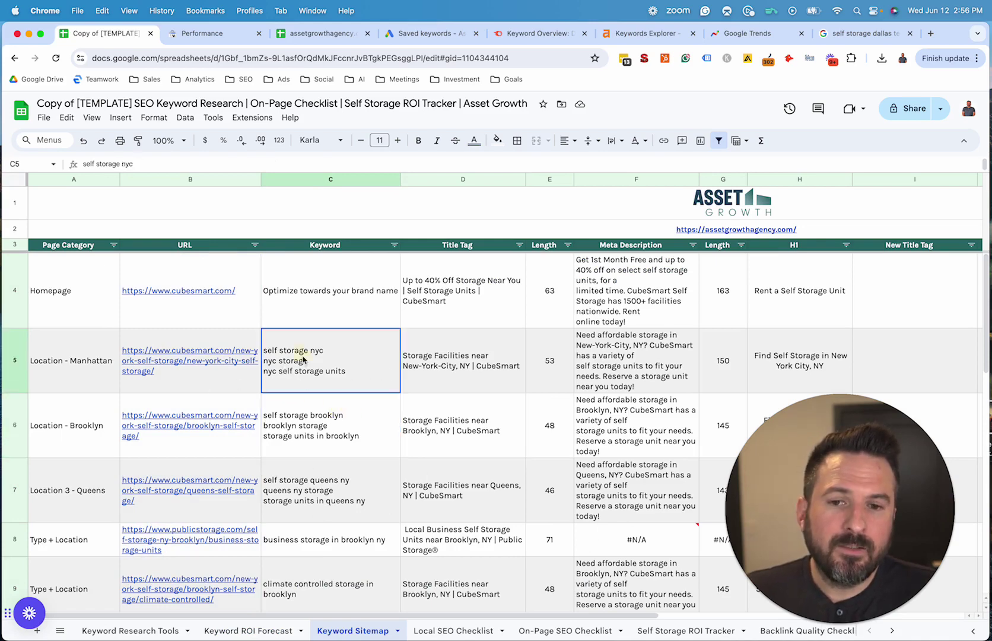
click(320, 413)
click(315, 482)
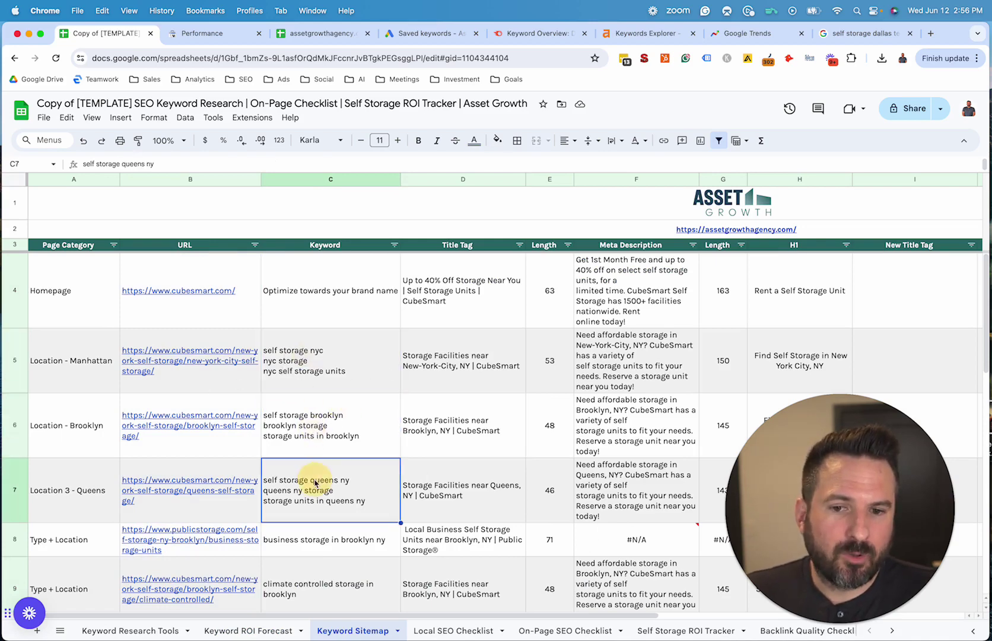
click(171, 481)
click(209, 409)
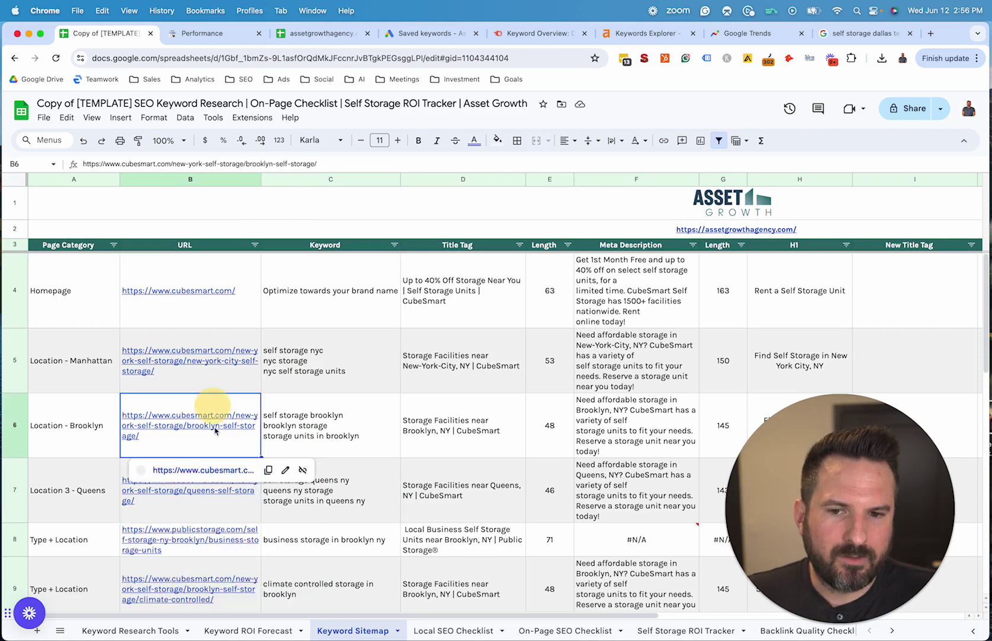
click(228, 351)
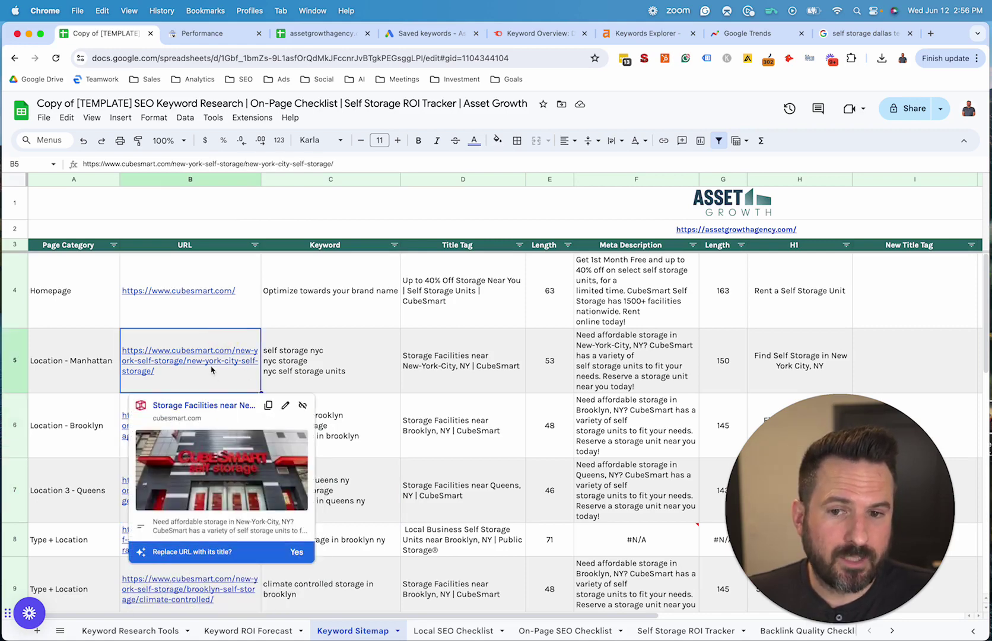
click(318, 350)
click(205, 385)
click(377, 369)
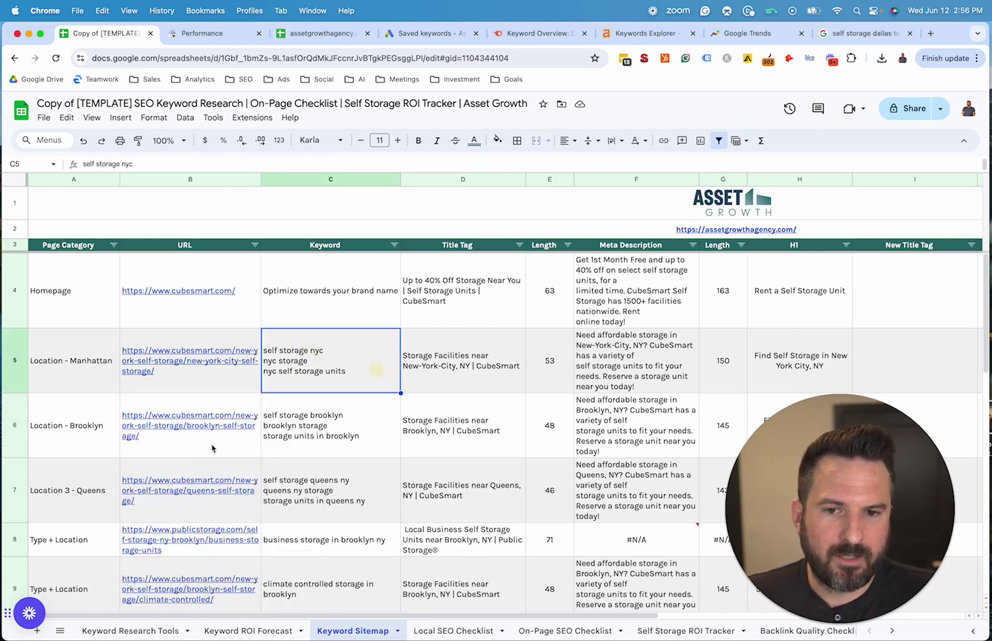
click(211, 445)
click(361, 411)
click(358, 483)
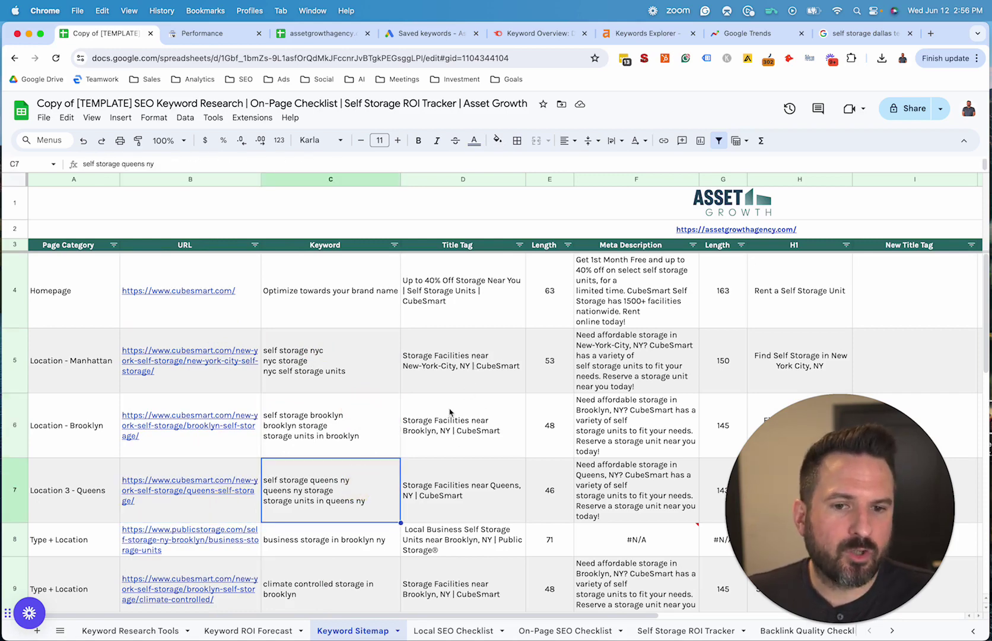
- Select the location title tags and meta descriptions, check the Manhattan H1, then open the On-Page SEO Checklist
drag(456, 360, 451, 496)
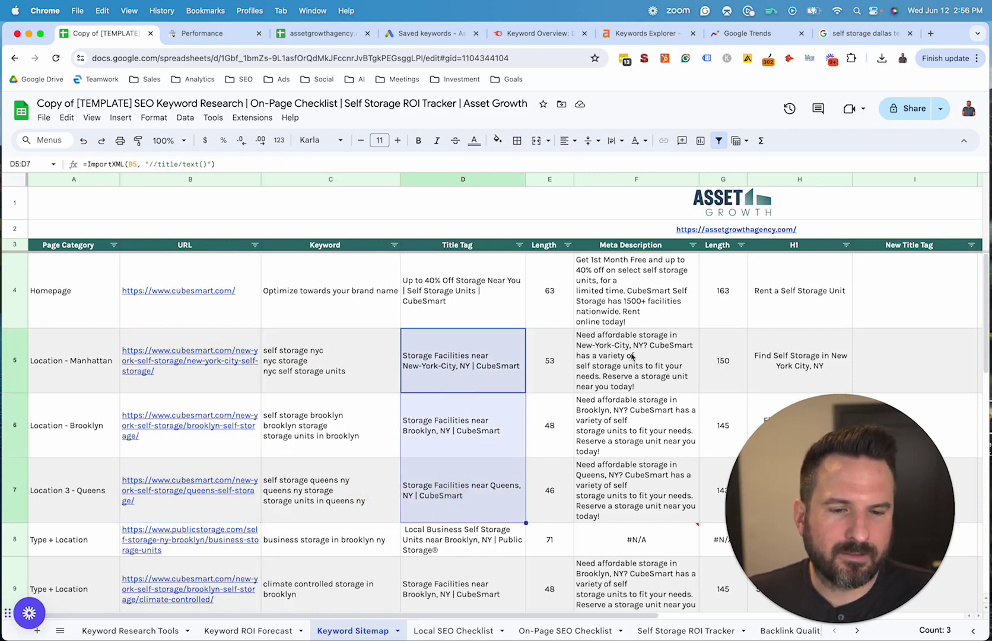
drag(632, 356, 623, 498)
click(786, 371)
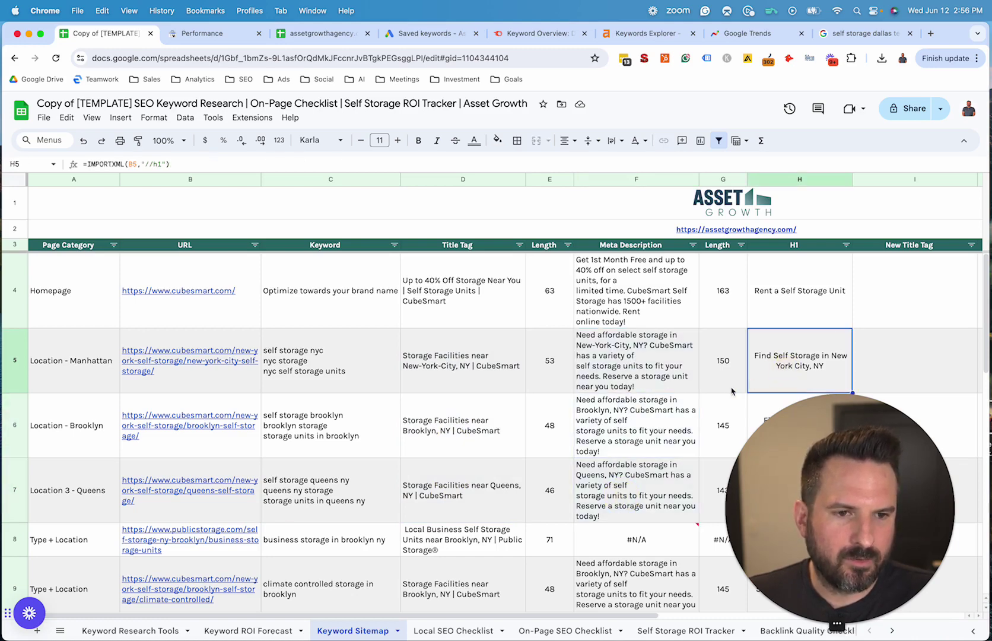
click(540, 631)
click(109, 301)
- Read through the Meta Description and body copy checklist items
scroll(194, 479, down, 3)
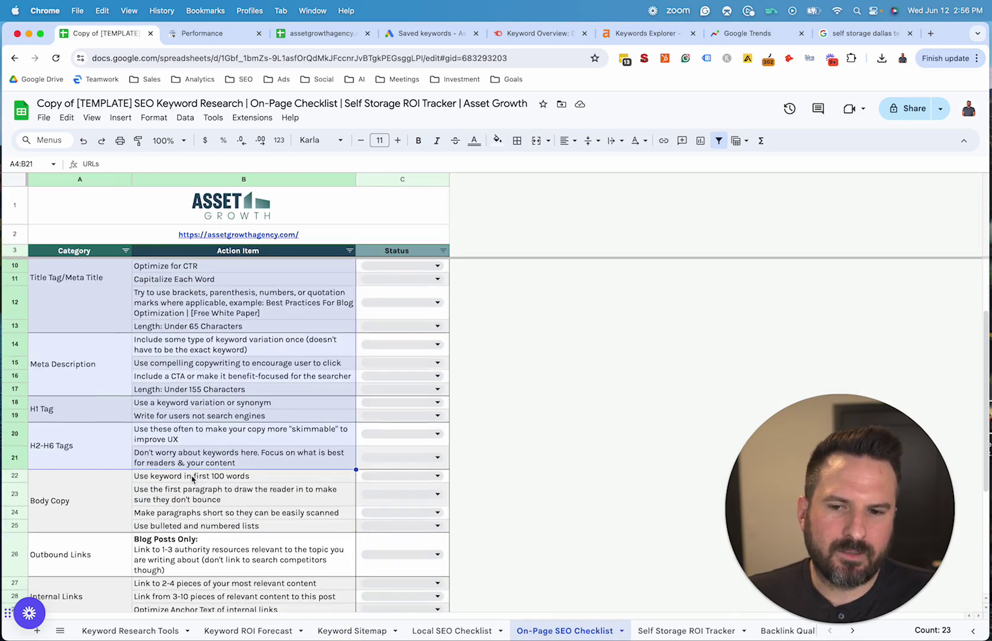
click(100, 354)
scroll(152, 482, down, 2)
scroll(152, 482, down, 2)
click(214, 382)
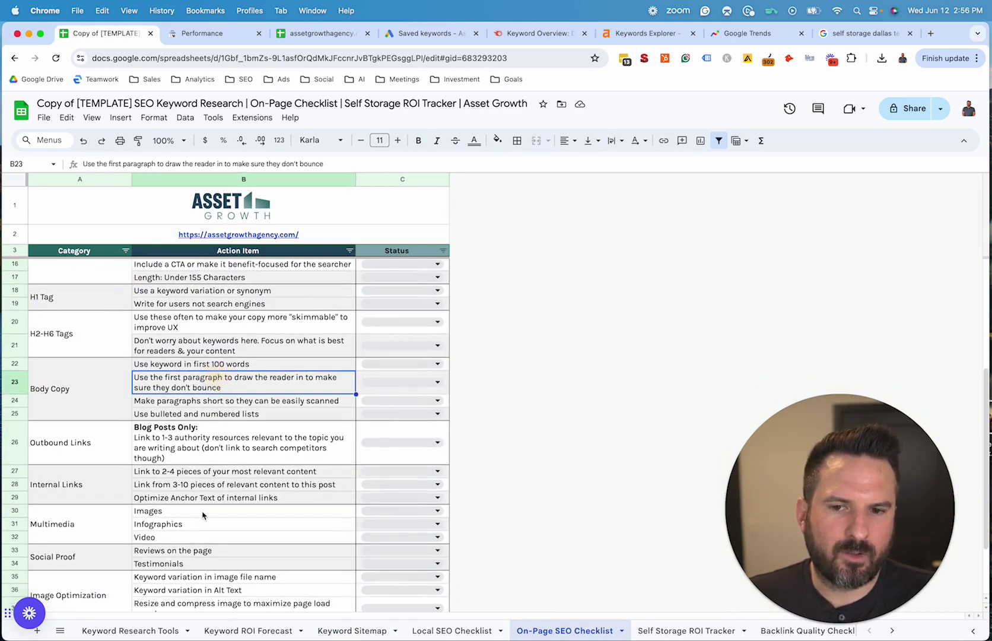
scroll(116, 448, down, 3)
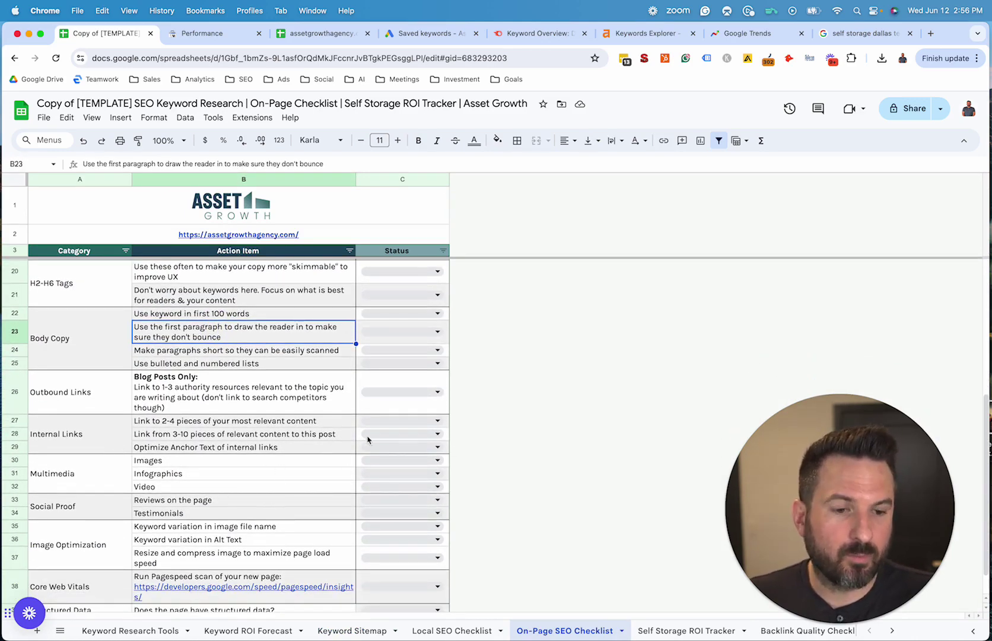
scroll(392, 442, down, 2)
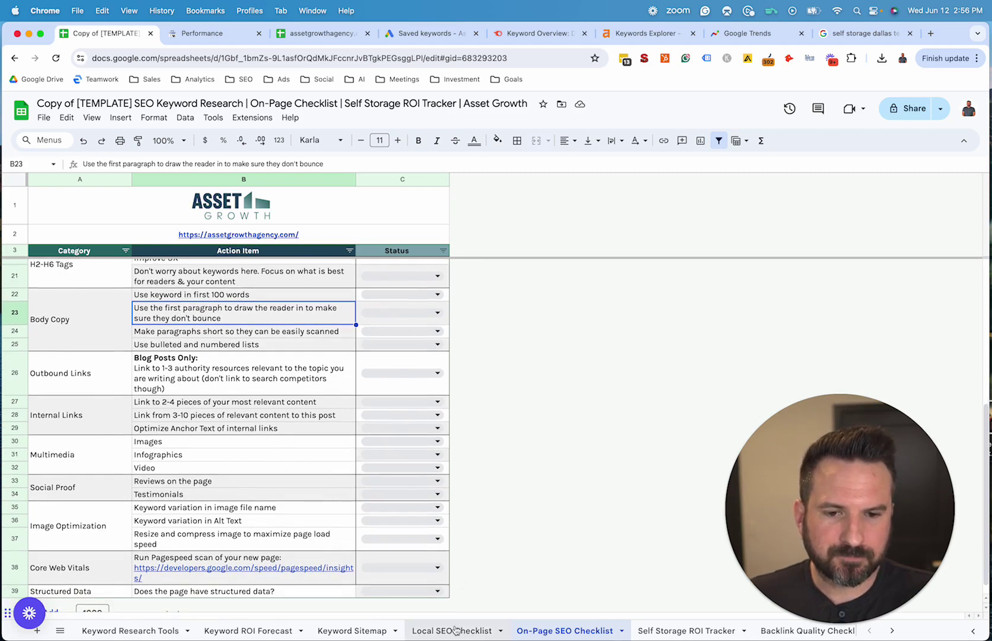
- Go back to Keyword Sitemap and check the Brooklyn page's title tag in D6
click(341, 631)
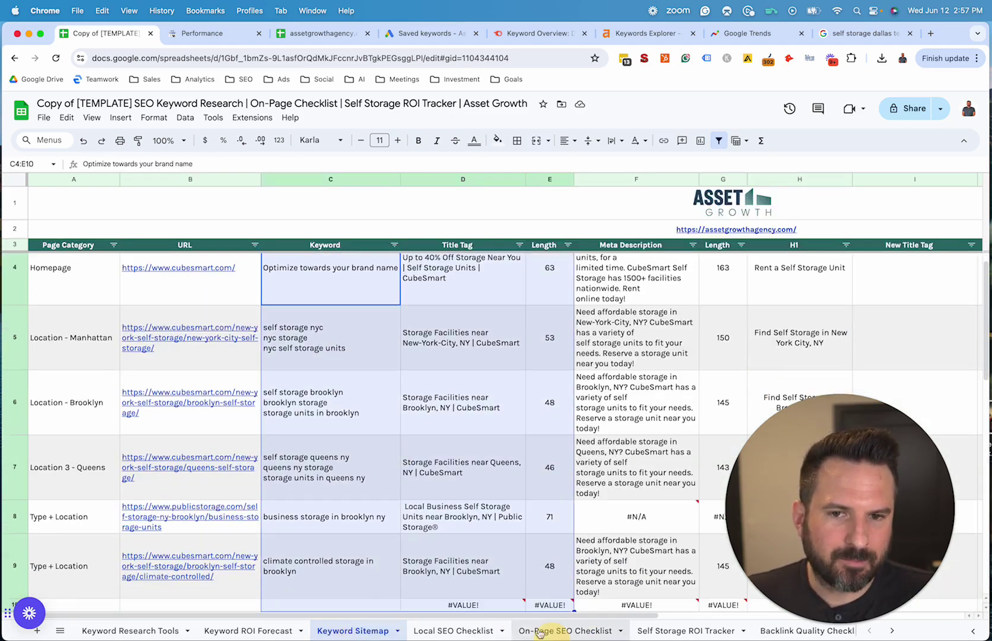
scroll(391, 445, down, 2)
scroll(416, 440, up, 4)
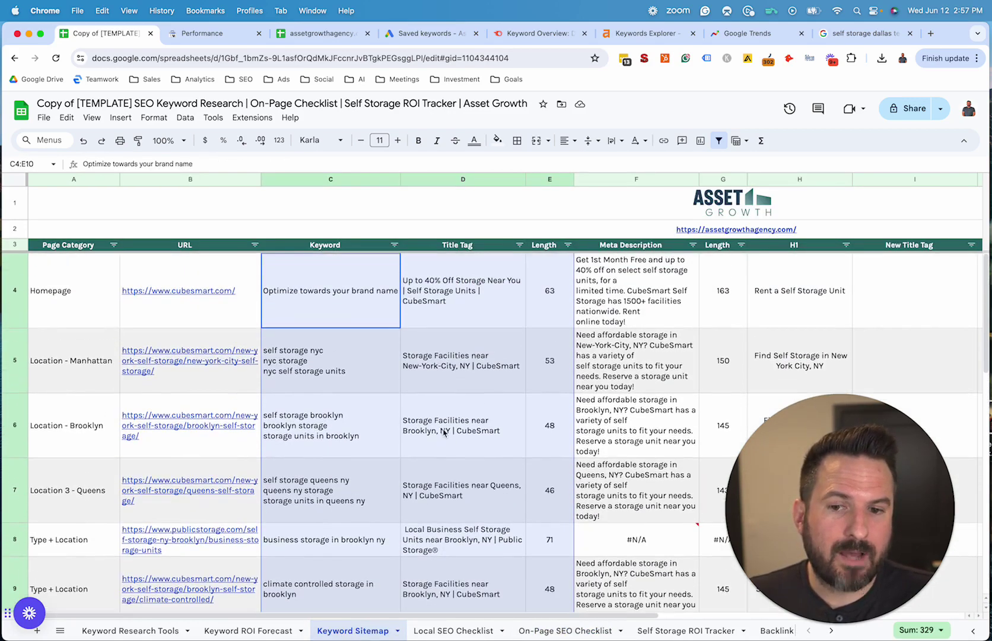
click(457, 423)
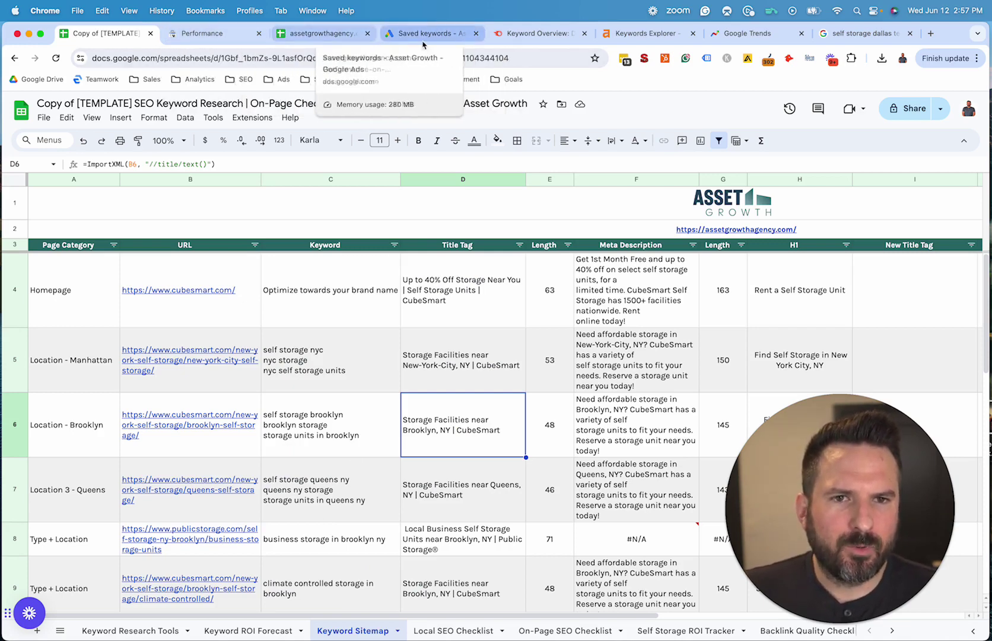
- Compare the Semrush, Ahrefs and Google Ads tabs and scroll the saved storage keywords' monthly searches
click(505, 36)
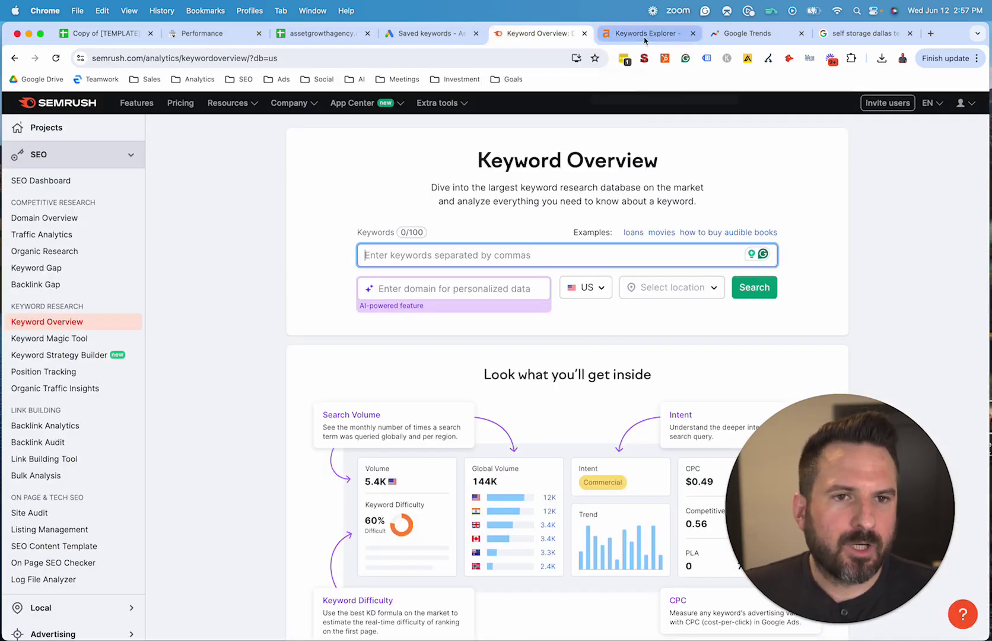
click(645, 37)
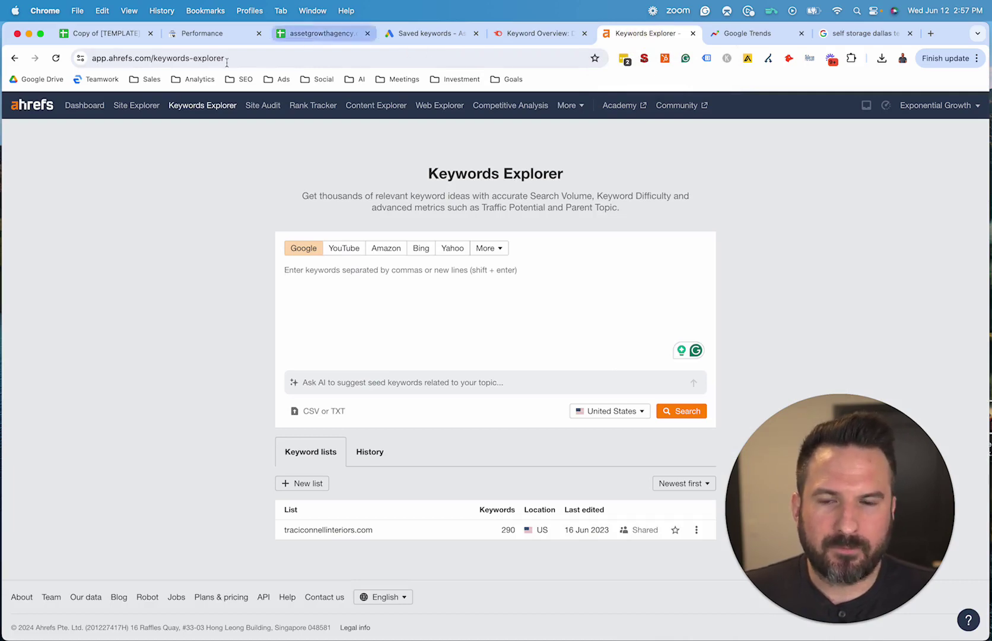
click(532, 34)
click(425, 34)
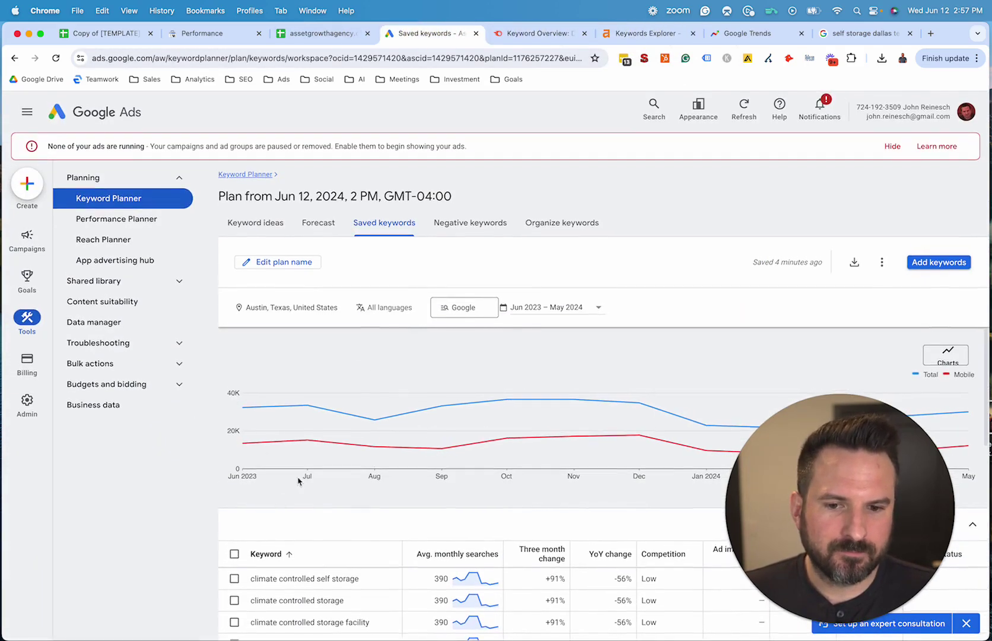
scroll(285, 523, down, 5)
scroll(270, 580, down, 1)
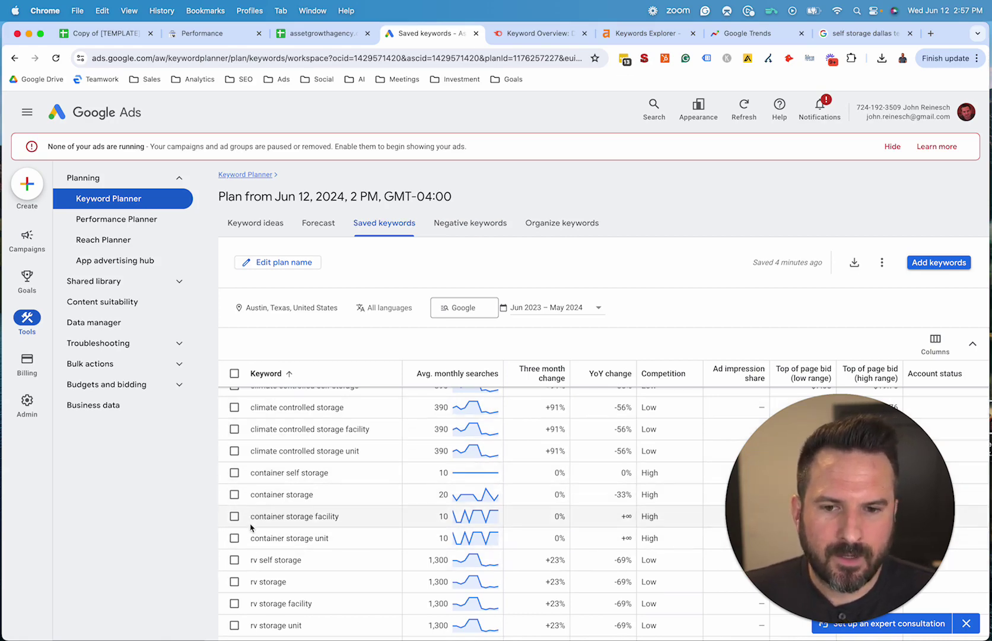
scroll(250, 527, up, 5)
- Run a Semrush Keyword Overview for 'storage dallas'
click(537, 34)
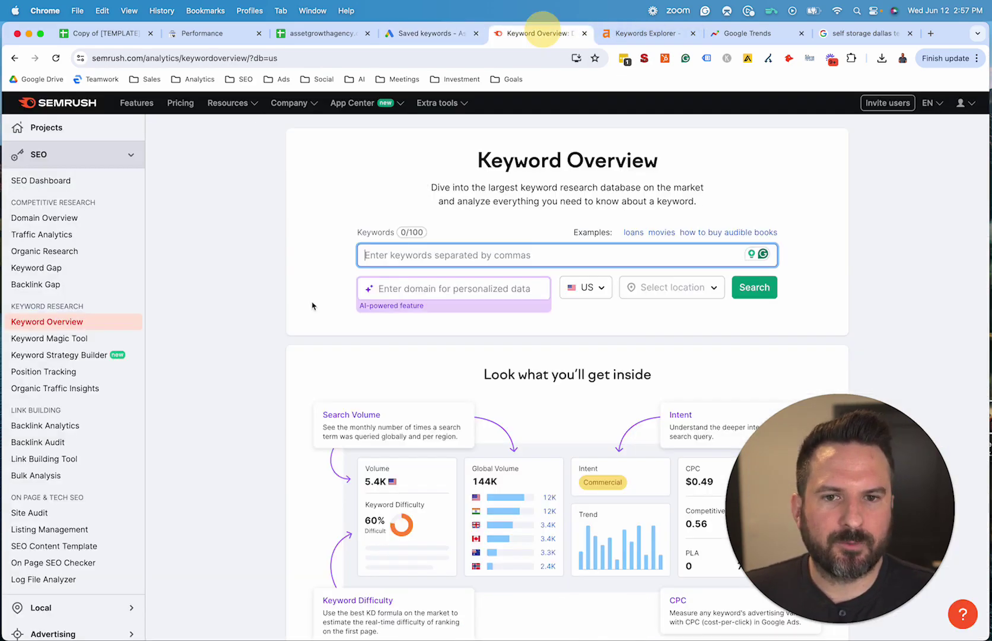
text(storage dallas)
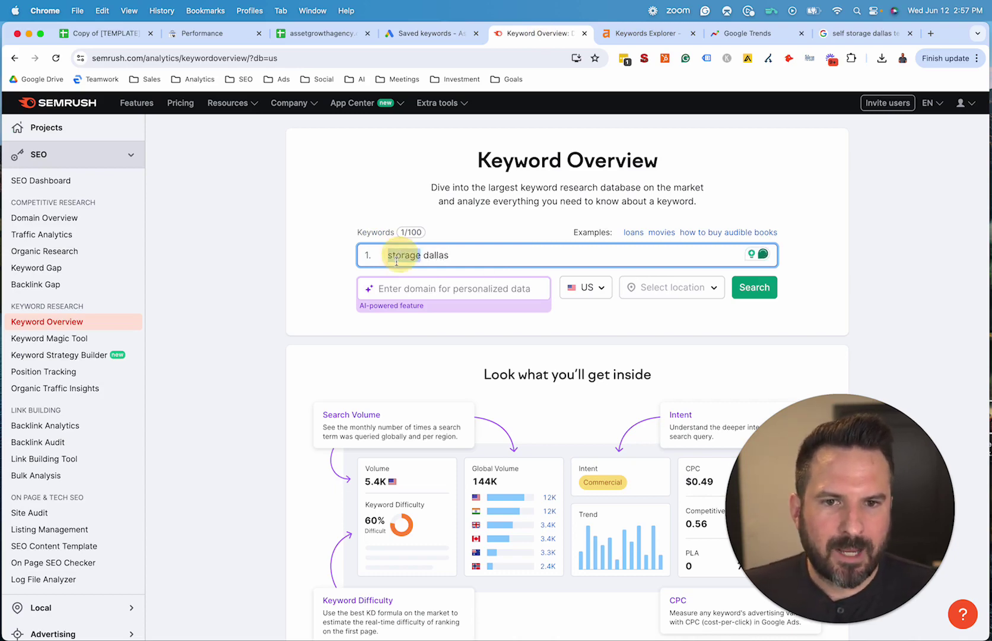
click(437, 256)
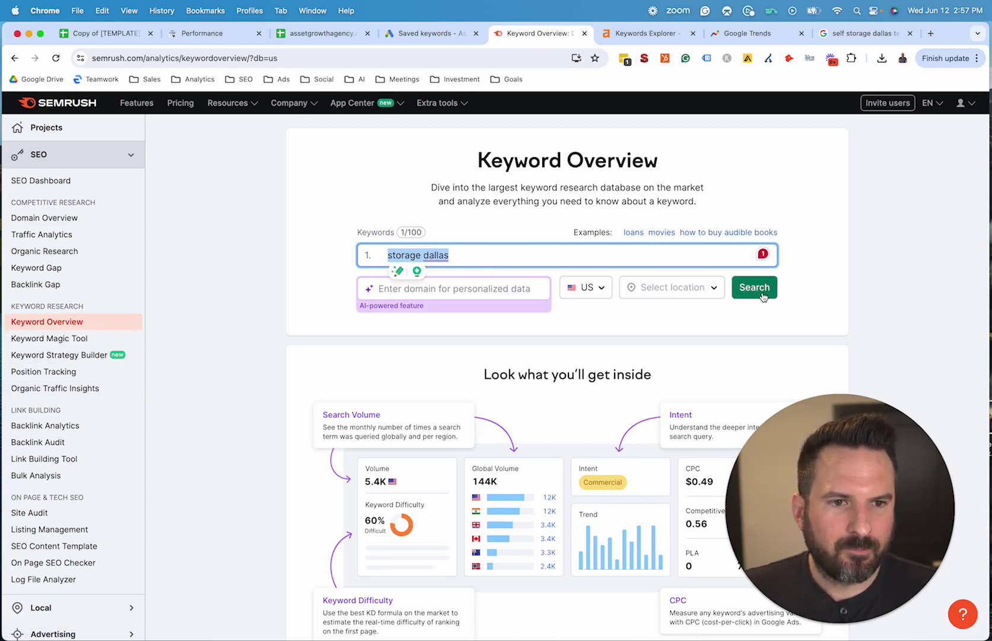
double_click(401, 256)
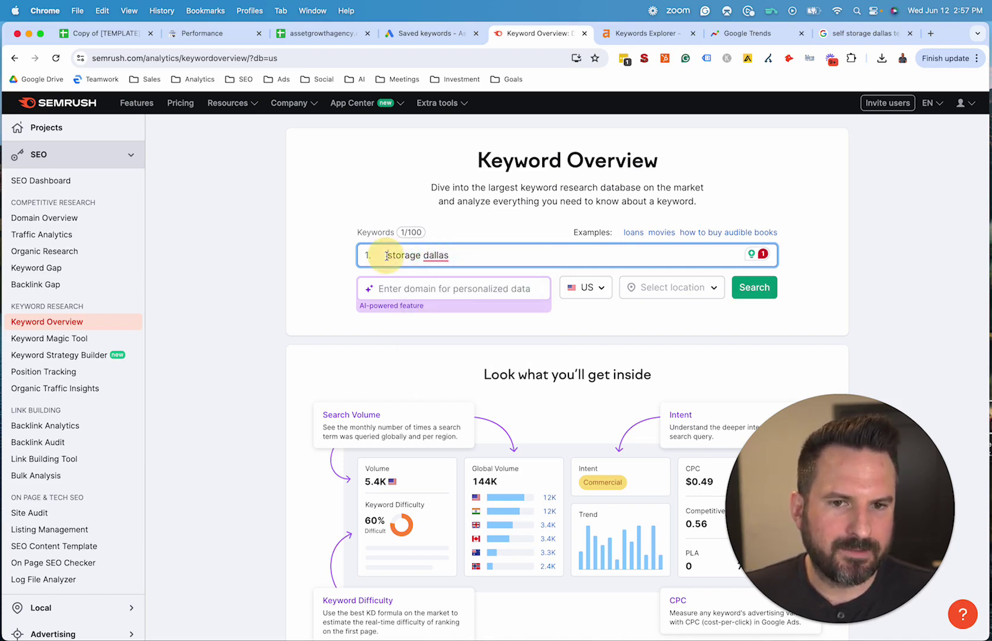
triple_click(380, 255)
click(754, 288)
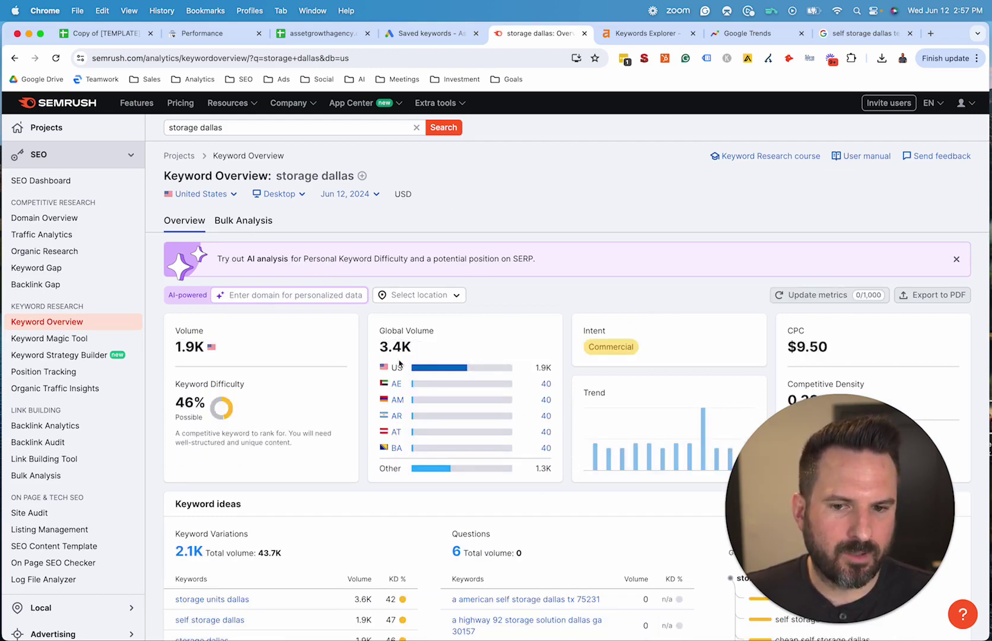
- Review the 1.9K volume and 46% difficulty, then open all 2,138 keyword variations
scroll(477, 391, down, 4)
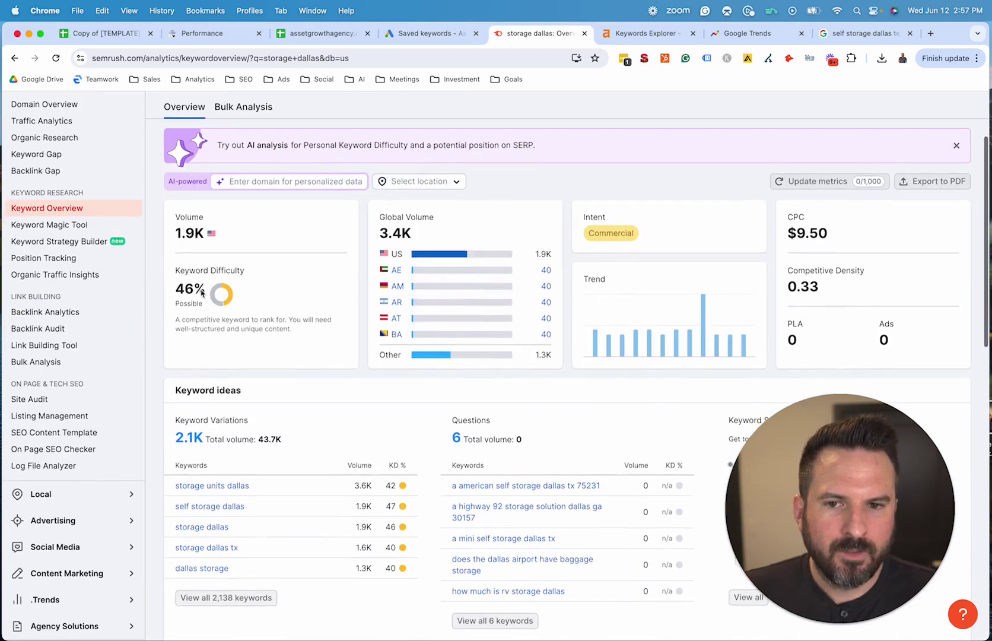
drag(176, 224, 211, 225)
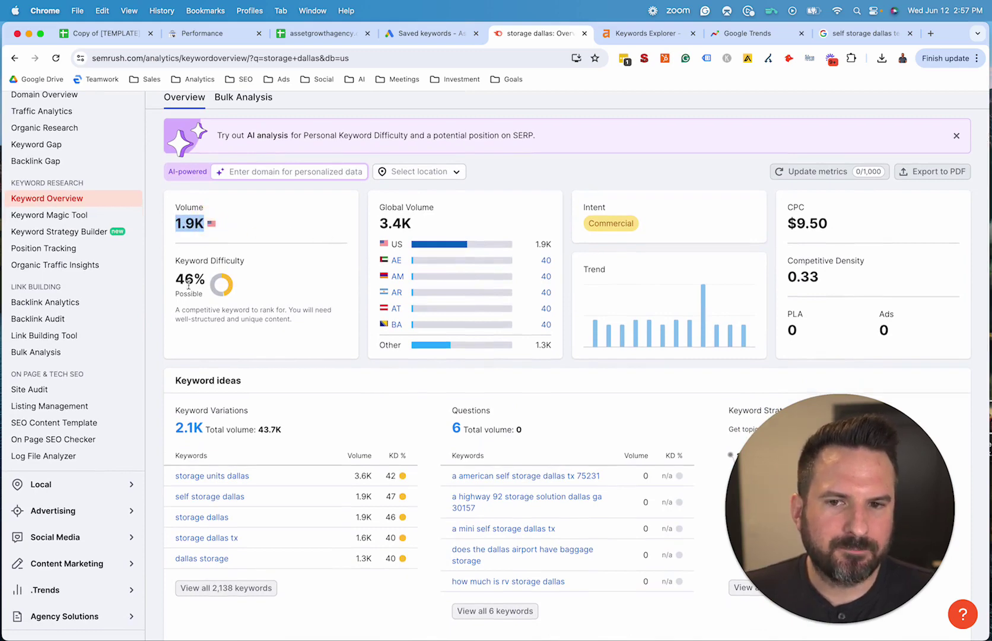
drag(175, 275, 208, 297)
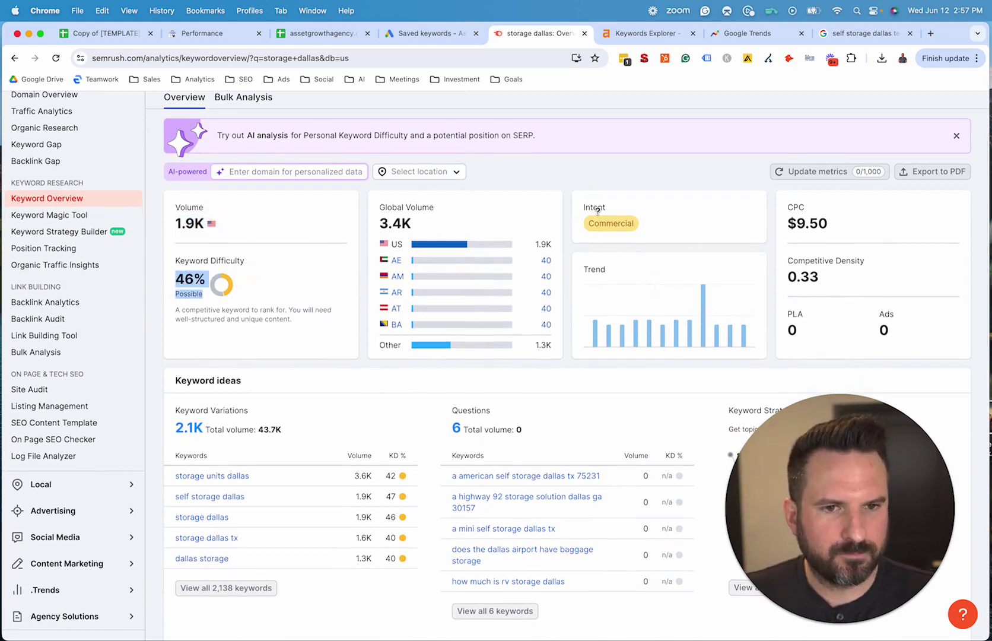
drag(598, 211, 680, 235)
scroll(683, 237, down, 3)
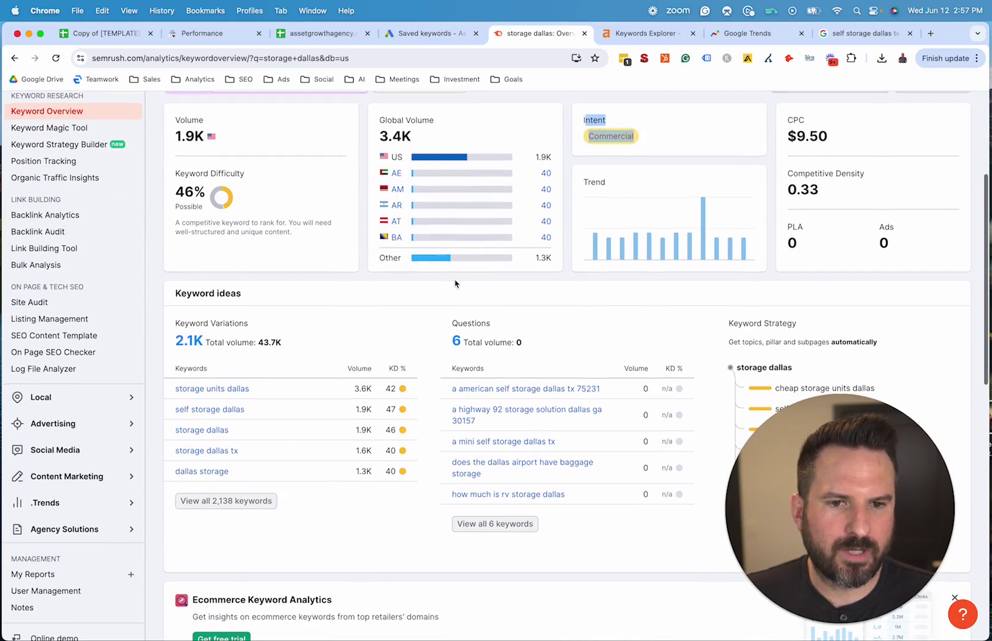
scroll(455, 284, down, 2)
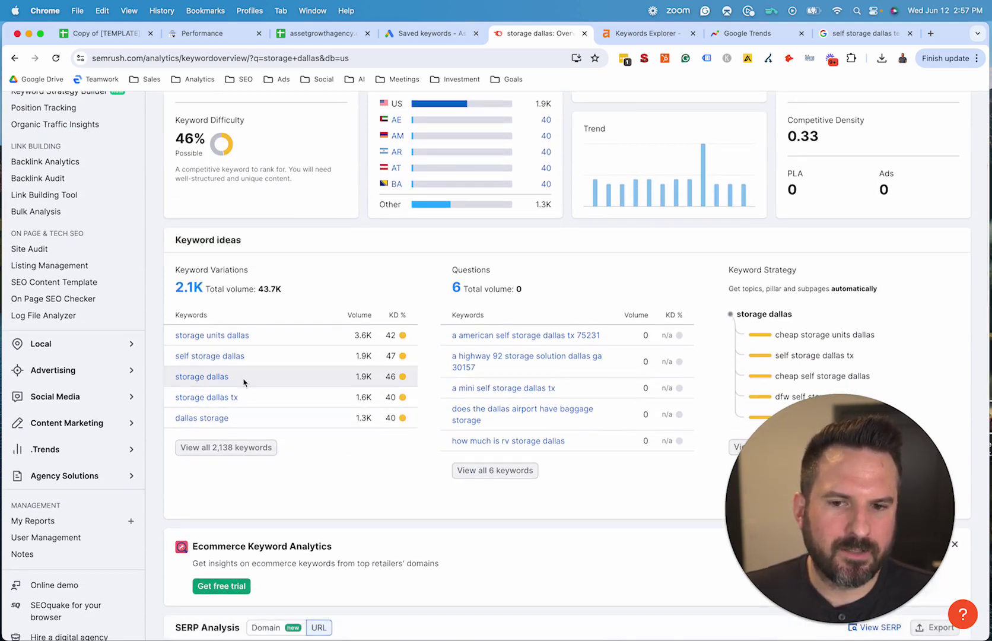
click(233, 449)
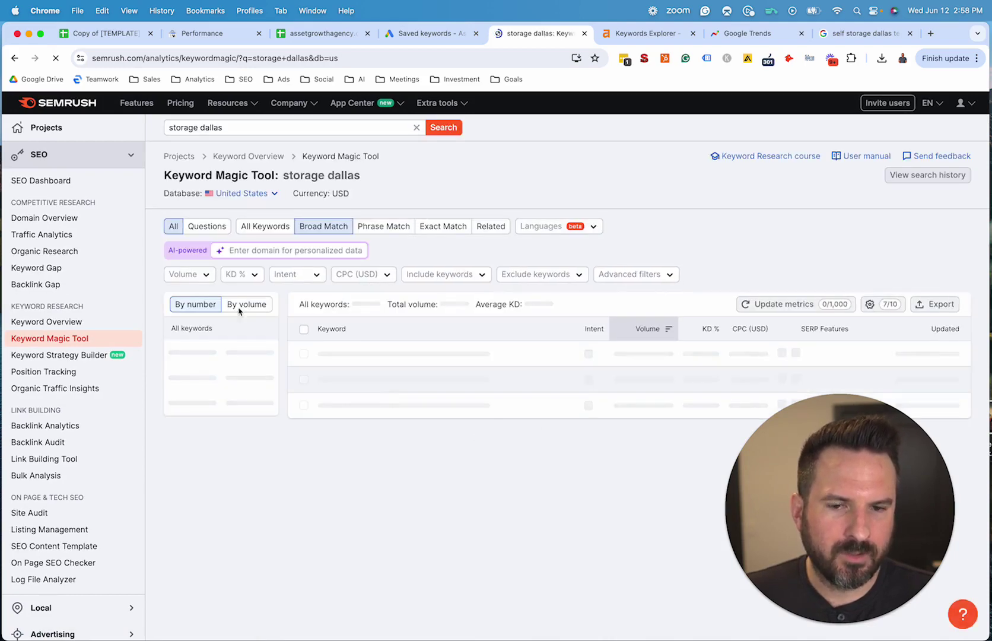
- Personalize the Keyword Magic Tool results for assetgrowthagency.com
scroll(663, 306, down, 3)
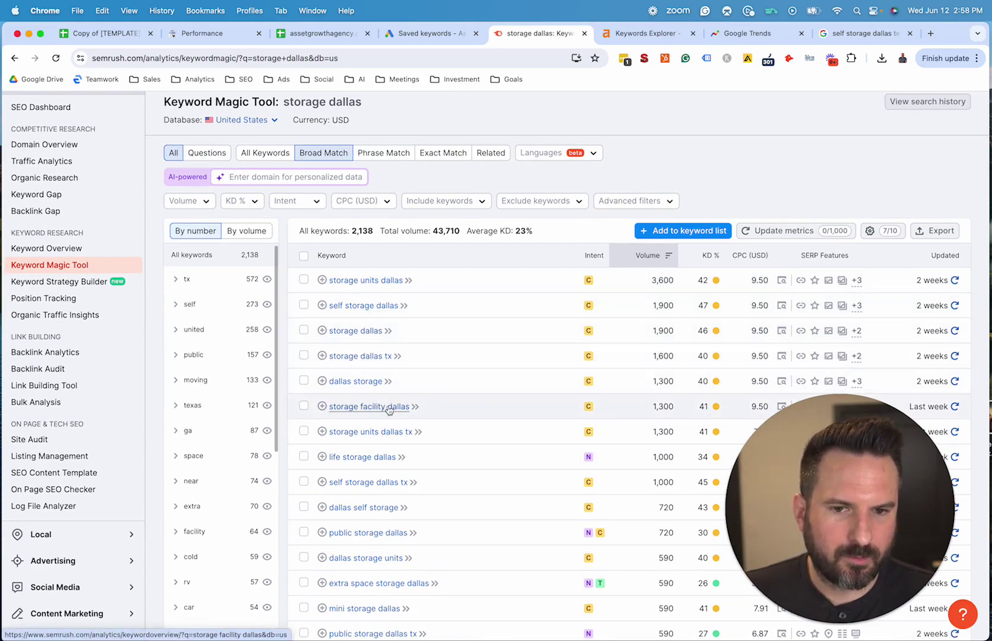
scroll(394, 469, down, 4)
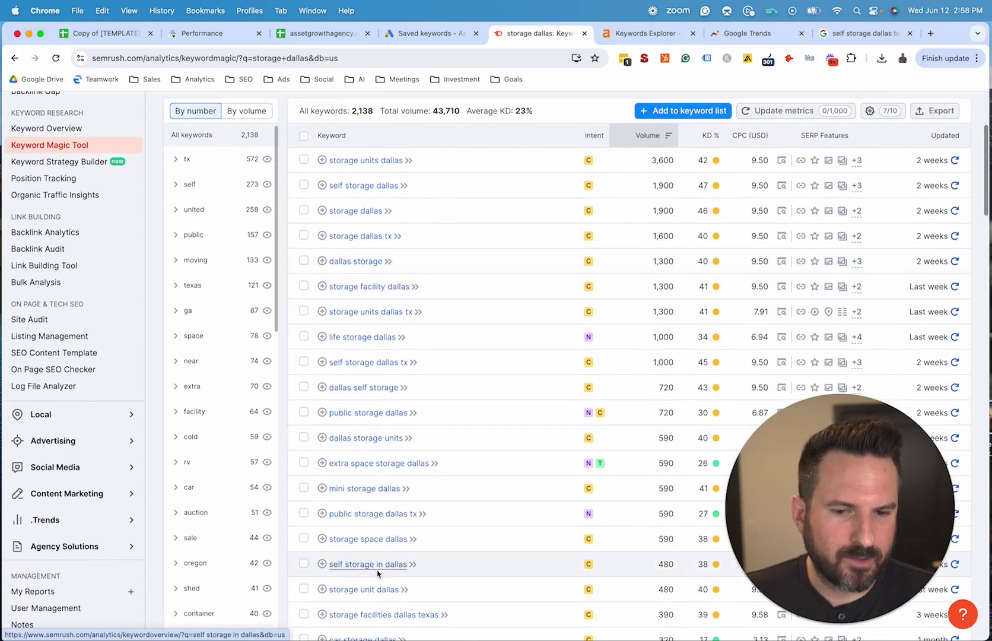
scroll(376, 565, up, 6)
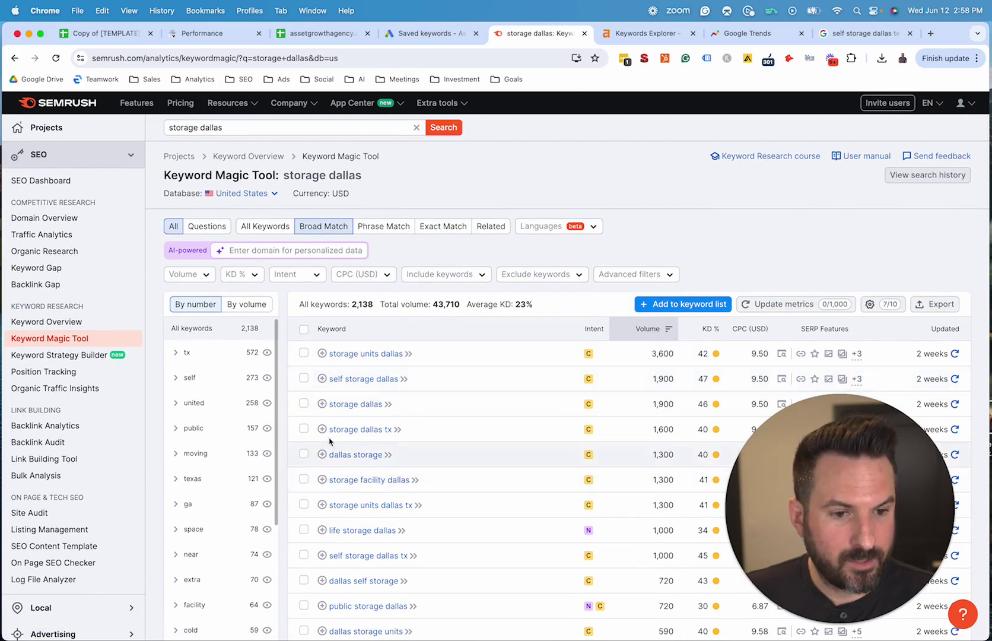
click(250, 250)
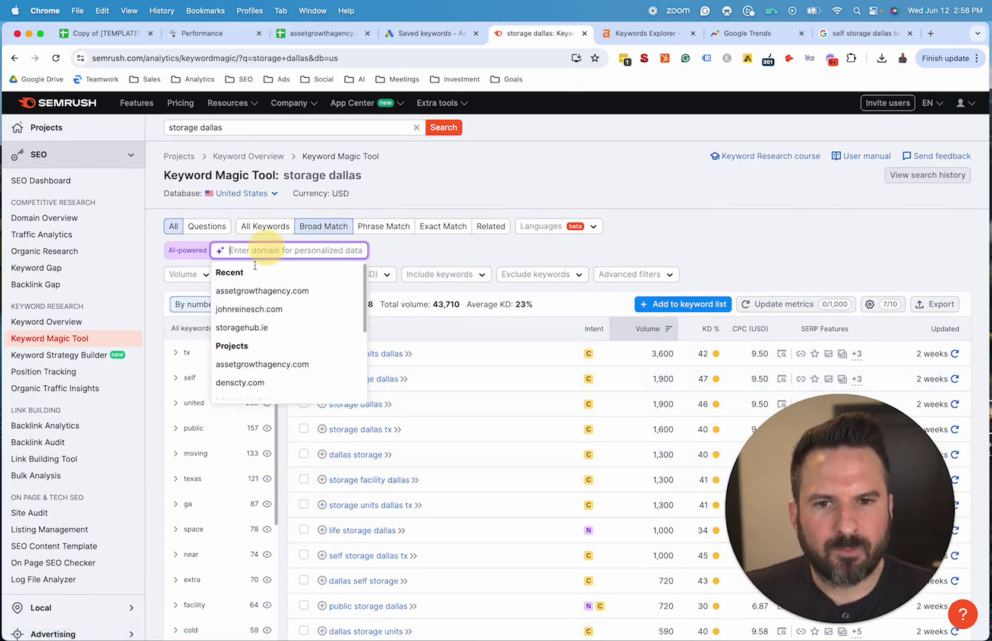
click(398, 245)
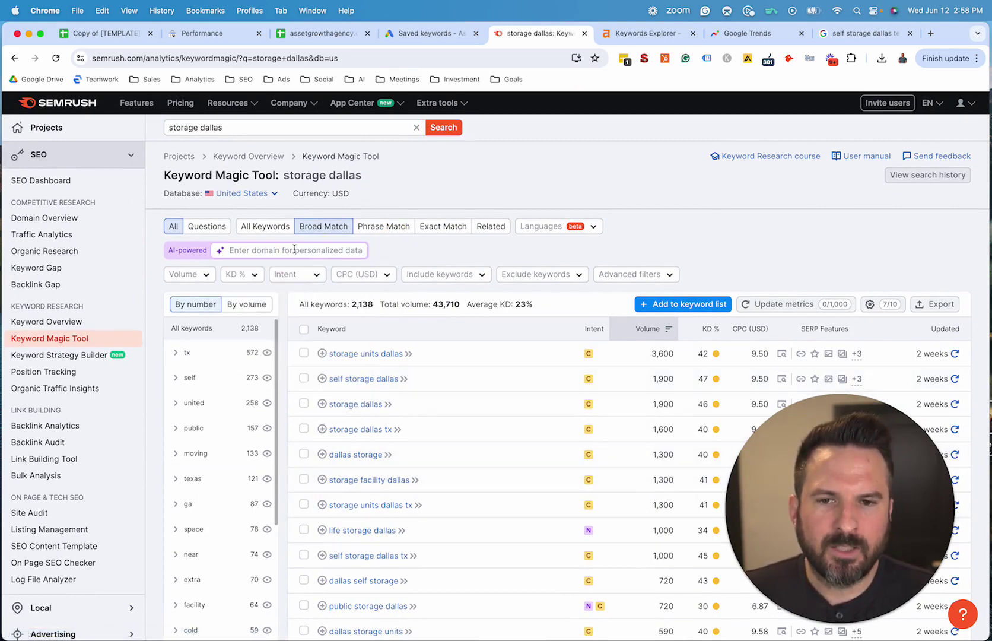
click(295, 250)
click(249, 289)
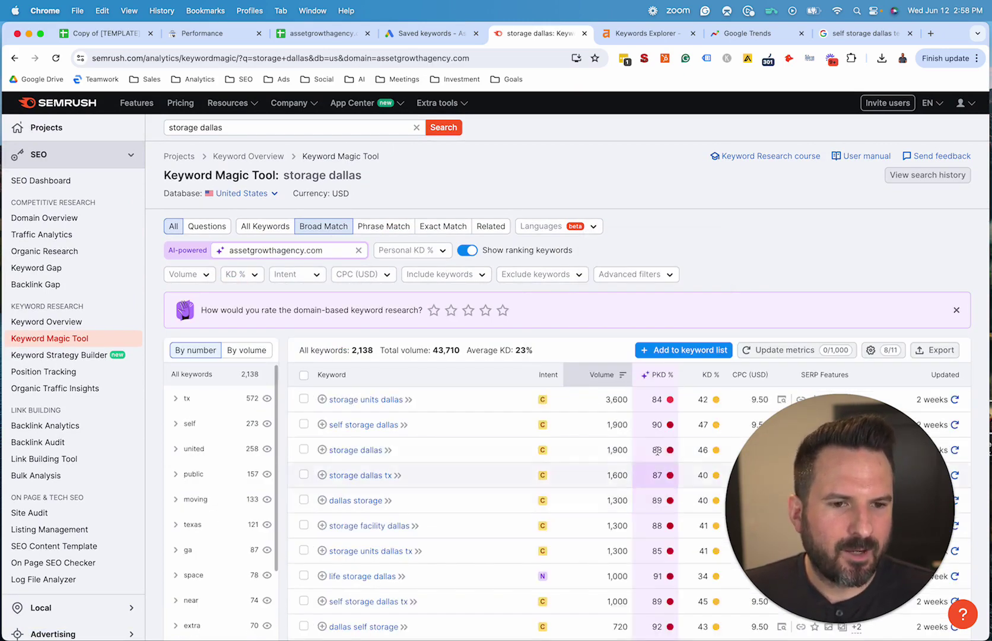
- Review the personal keyword difficulty (PKD %) scores across the storage dallas keyword list
scroll(653, 392, down, 4)
scroll(650, 385, down, 1)
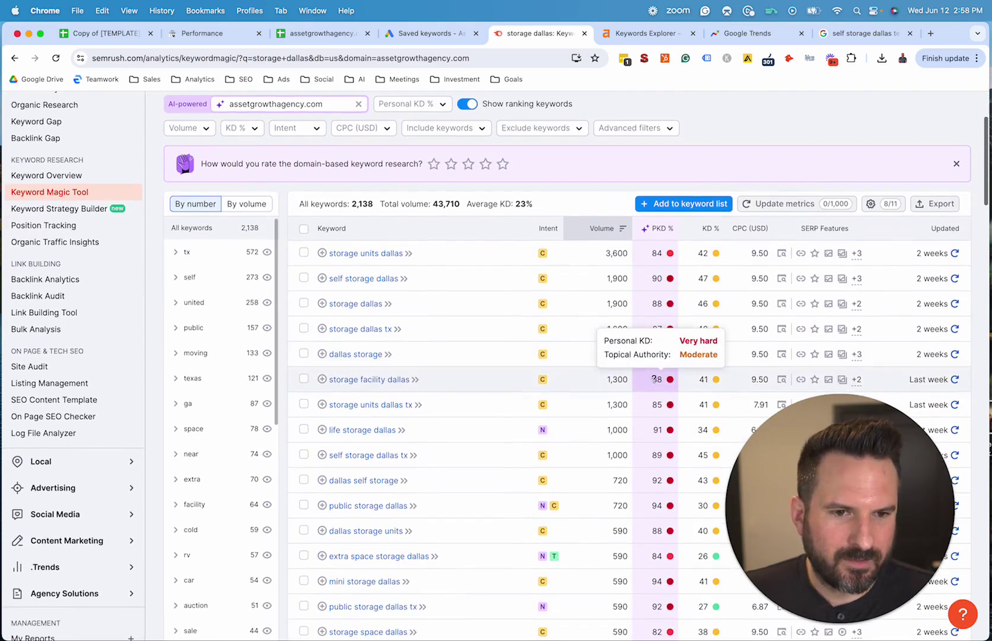
mouse_move(660, 254)
scroll(660, 254, up, 5)
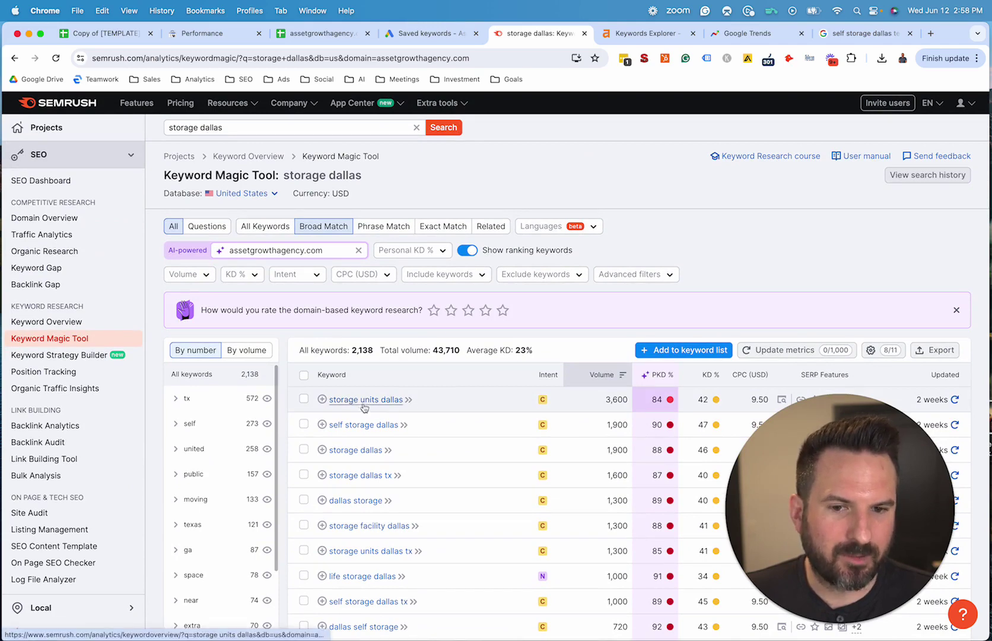
scroll(383, 409, down, 1)
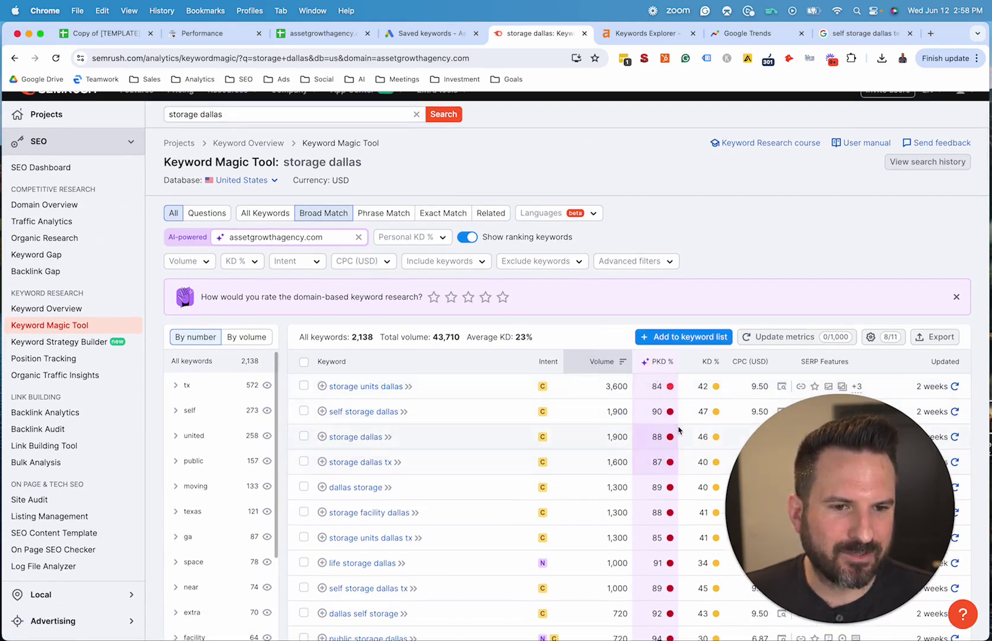
mouse_move(710, 369)
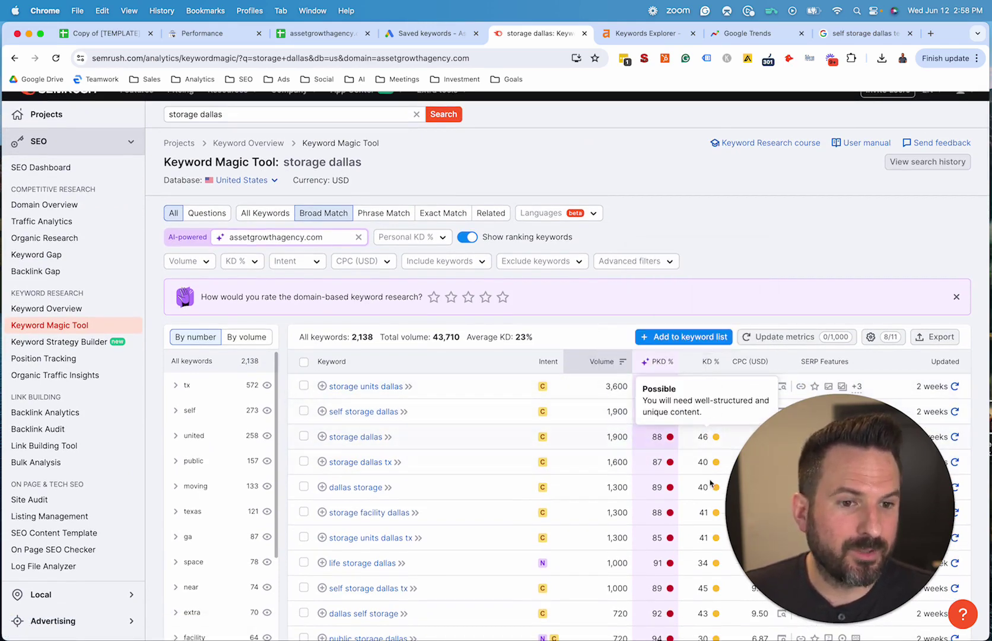
mouse_move(658, 366)
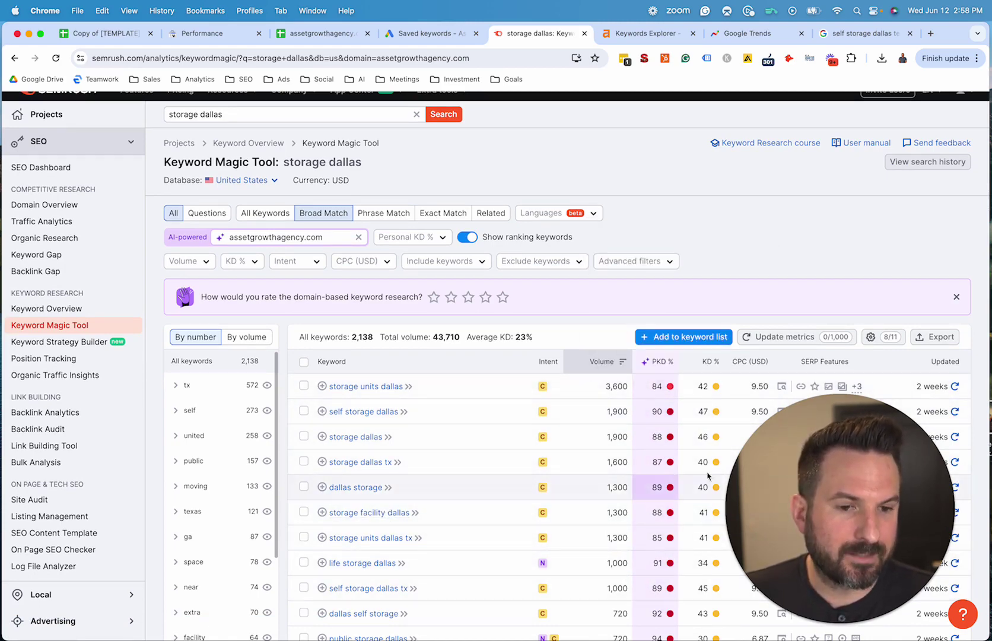
mouse_move(652, 488)
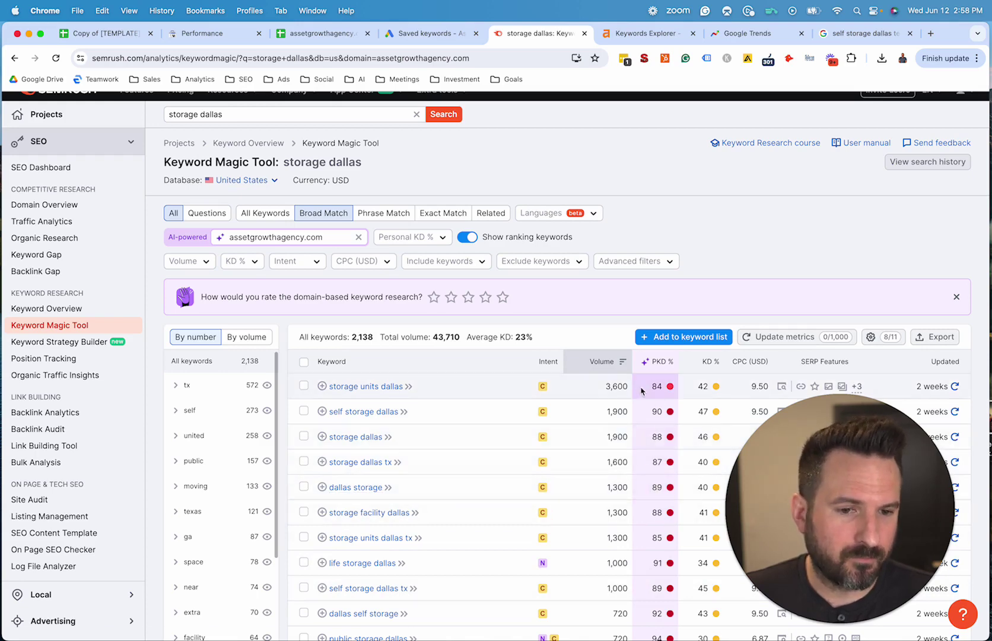
scroll(350, 523, down, 3)
scroll(339, 536, down, 5)
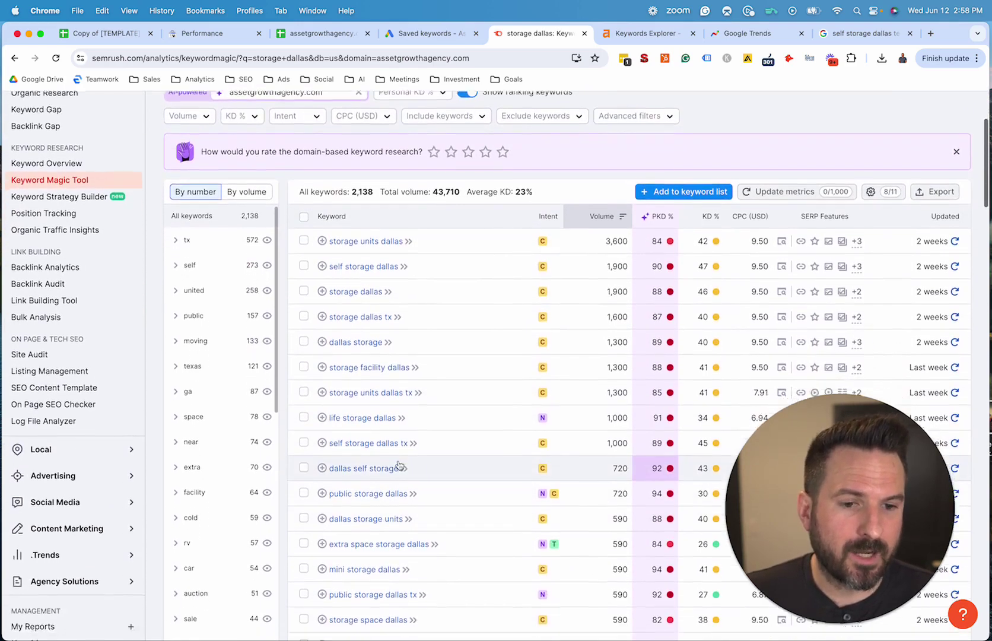
scroll(419, 327, up, 8)
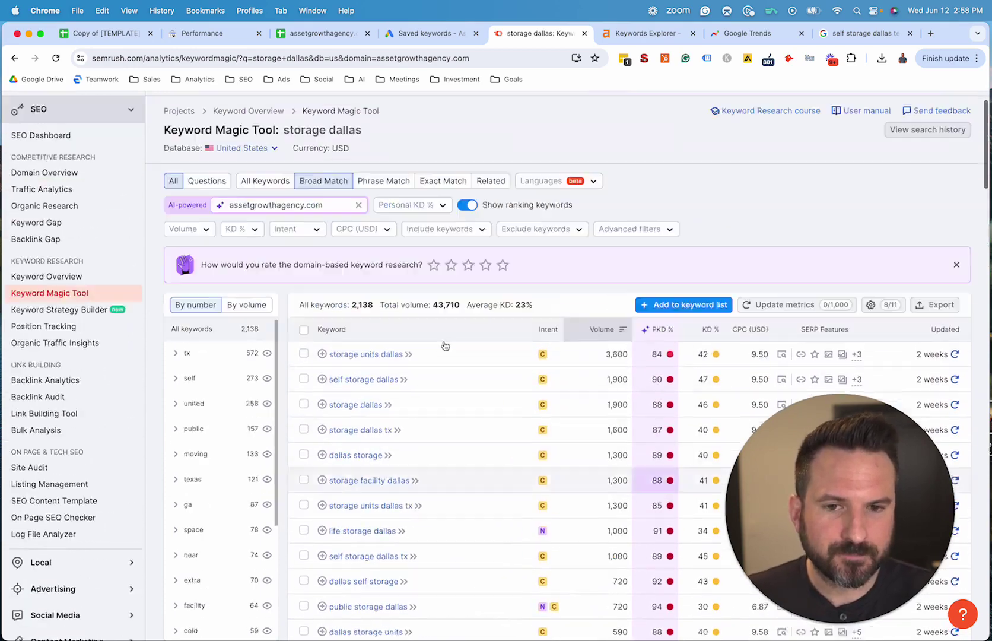
- Search 'storage dallas' in Ahrefs Keywords Explorer and open its 780 matching terms in a new tab
click(630, 35)
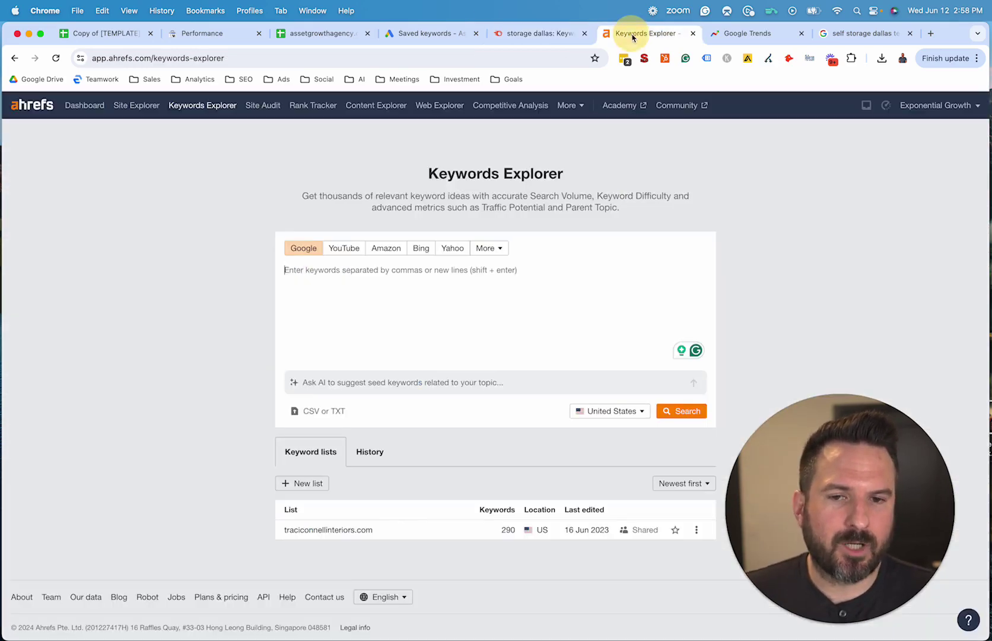
click(347, 271)
text(storage dallas)
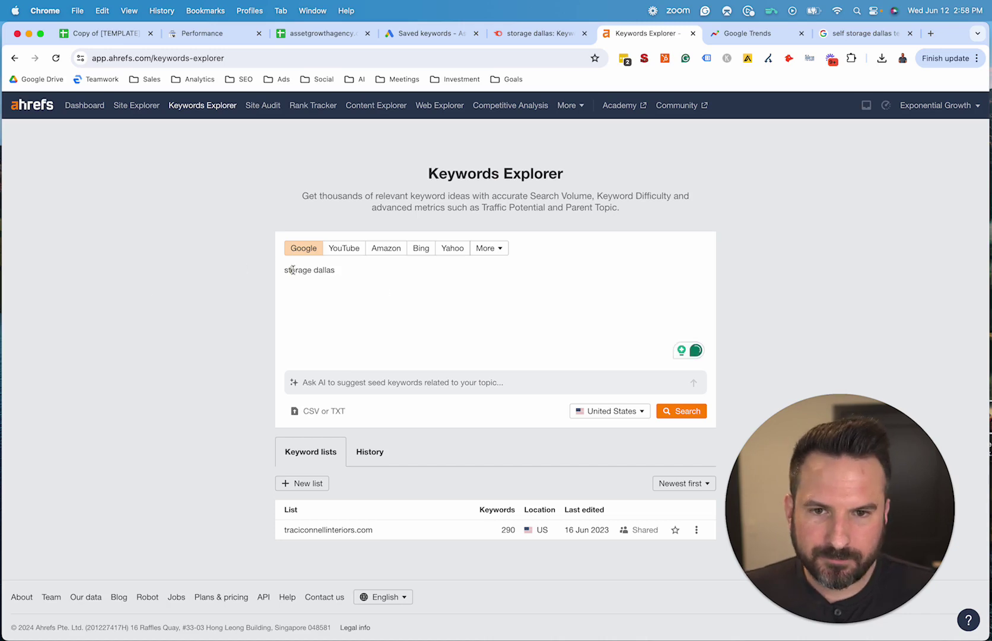
double_click(325, 270)
key(Return)
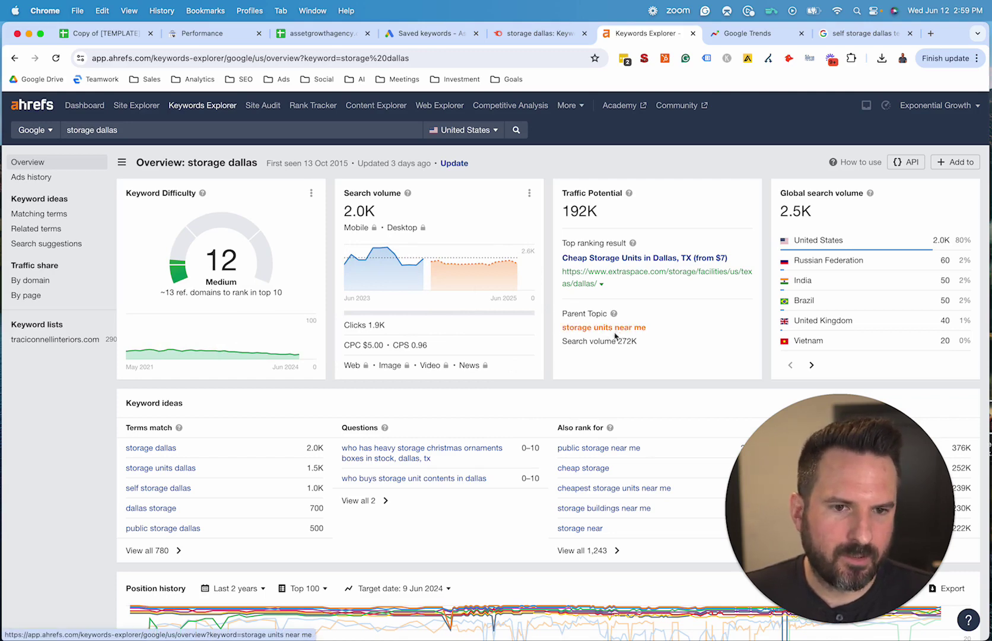
scroll(617, 336, down, 3)
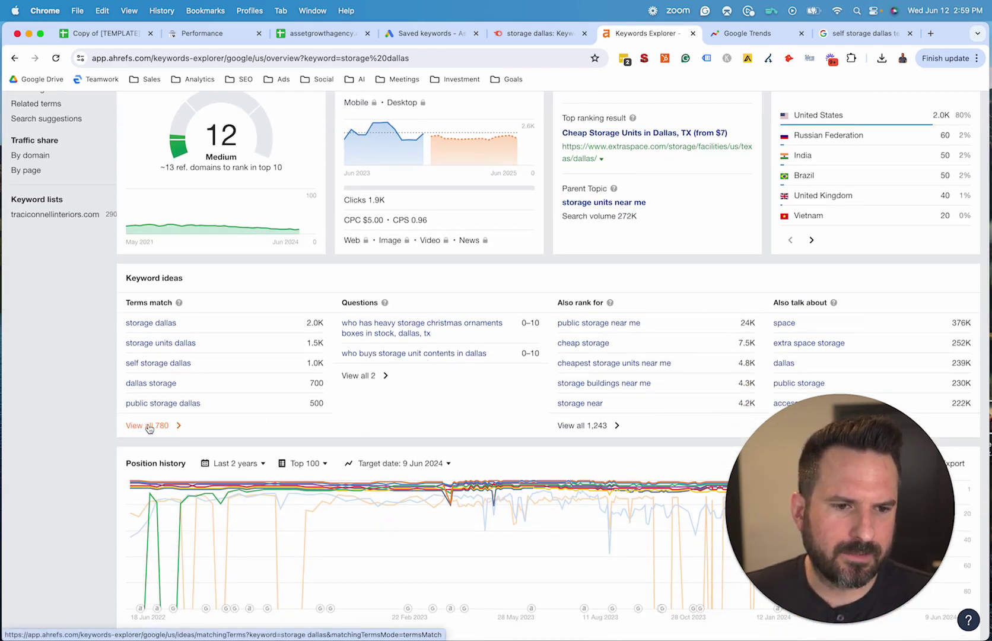
super+click(149, 426)
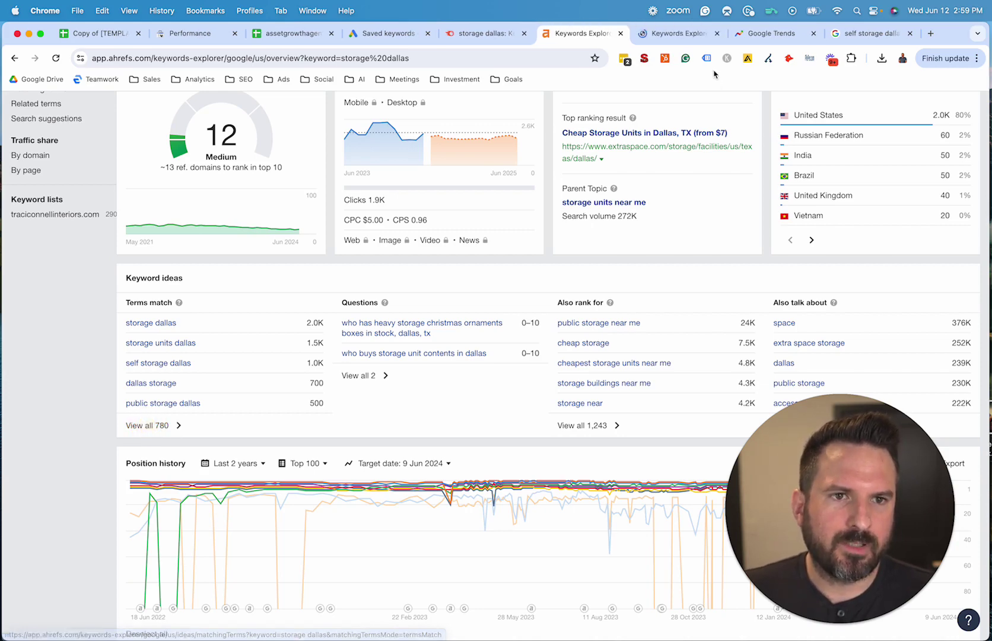
- Browse the matching terms, trying the Volume filter and the Questions/All terms toggle
click(677, 33)
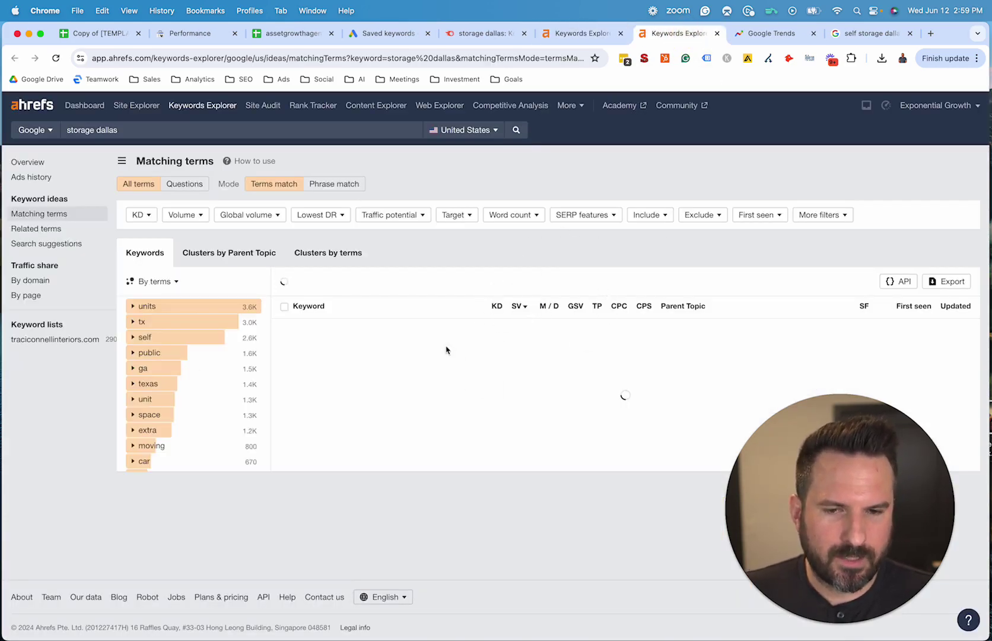
scroll(363, 525, down, 2)
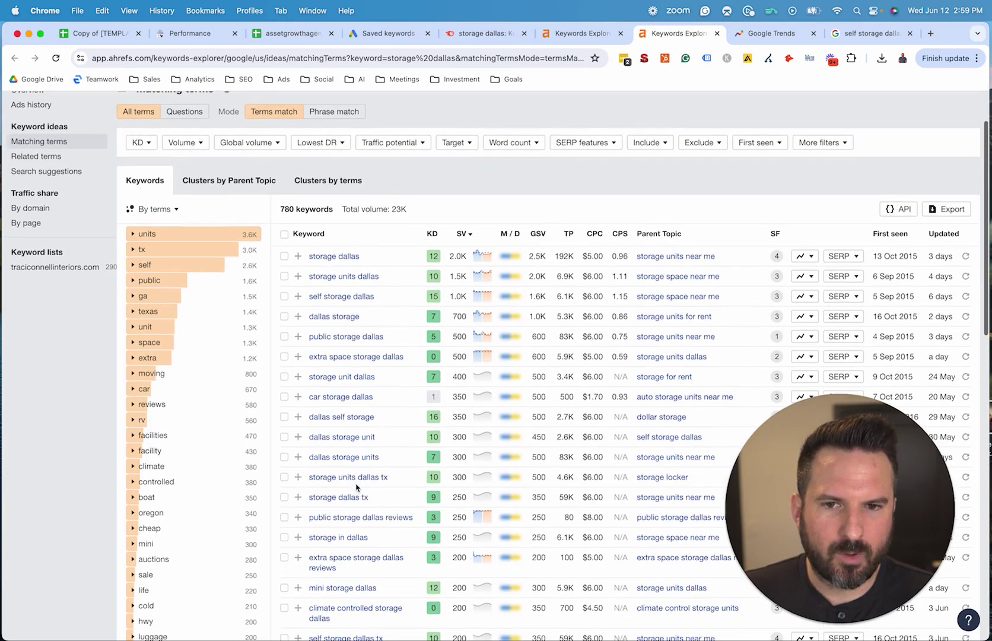
scroll(296, 297, up, 1)
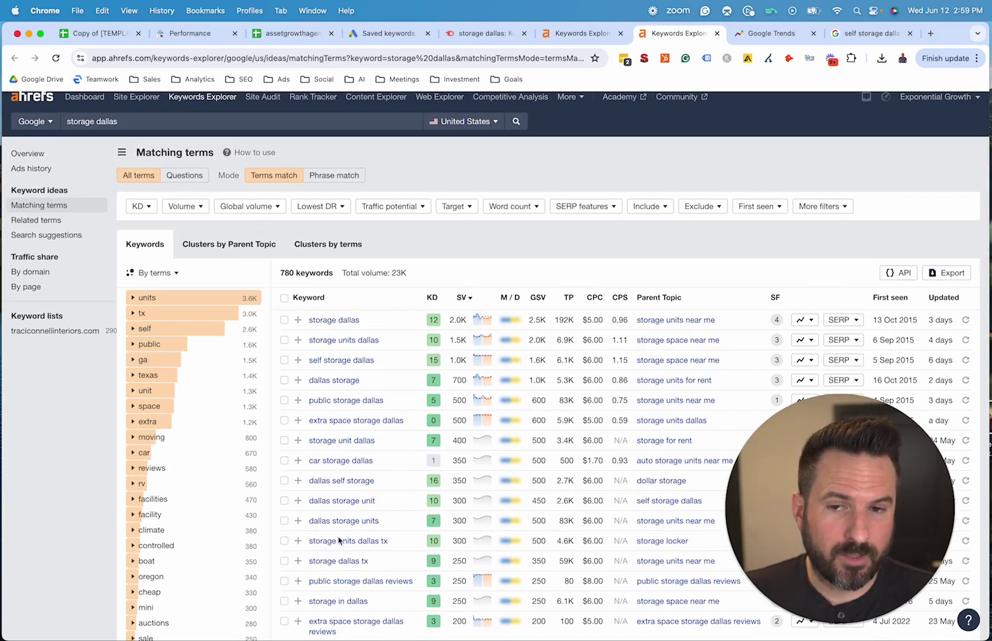
scroll(148, 296, down, 1)
click(202, 199)
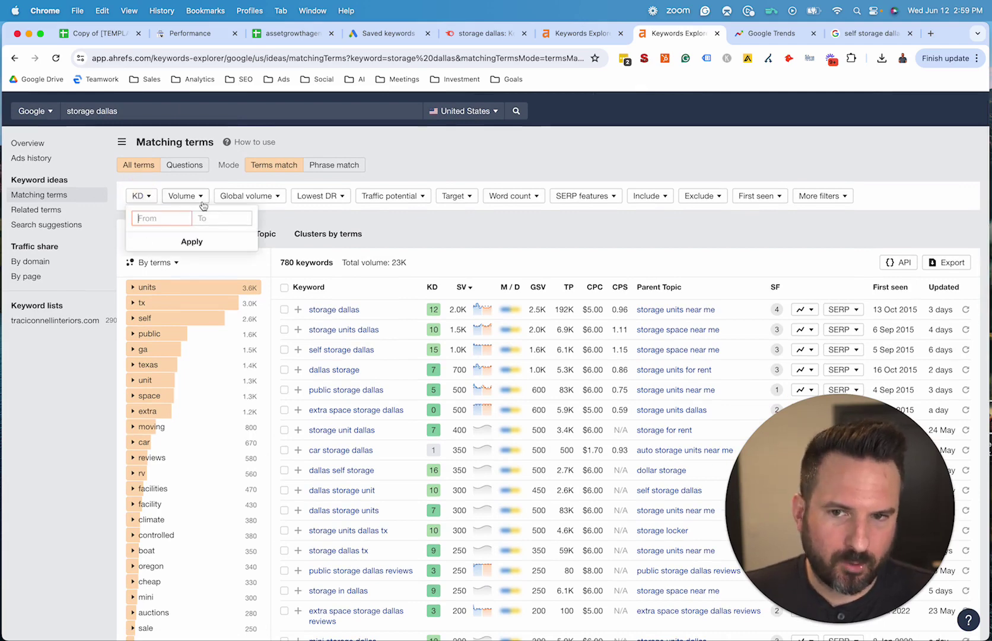
click(473, 158)
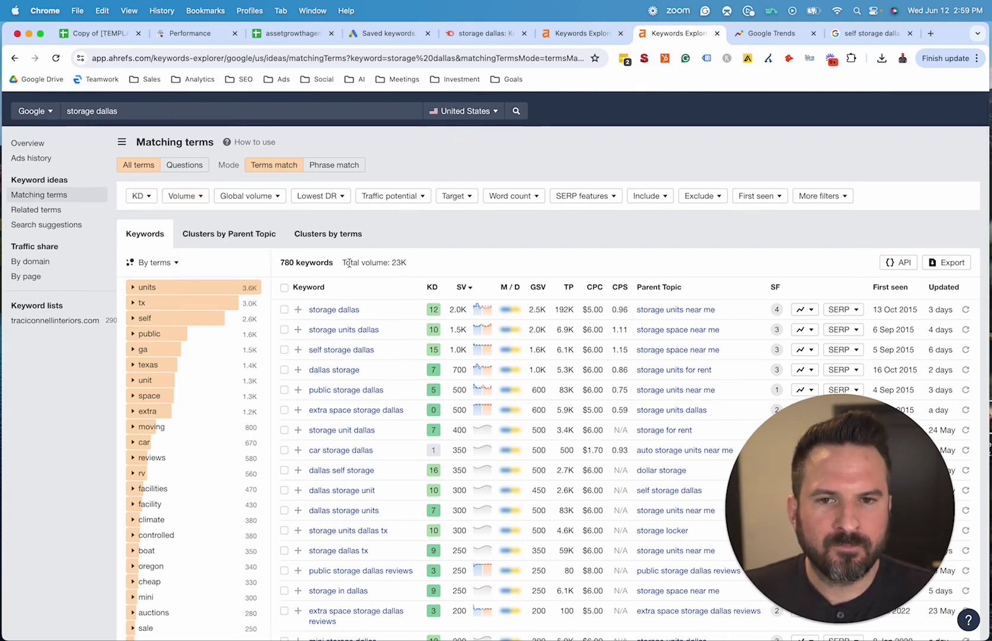
click(186, 166)
click(139, 184)
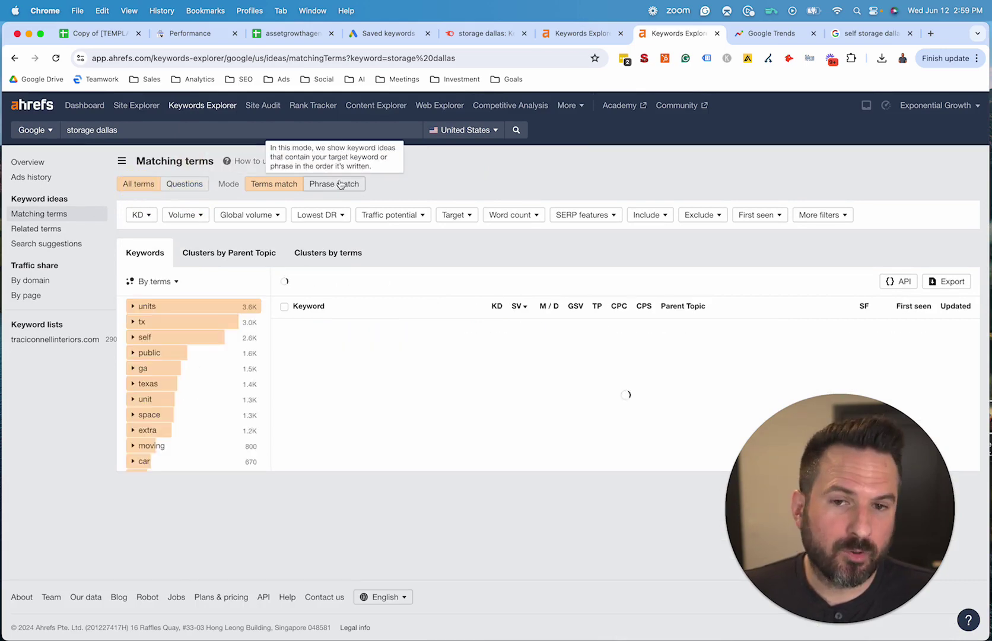
- Tick the 'storage in dallas texas' and 'storage dallas texas' keywords
triple_click(104, 130)
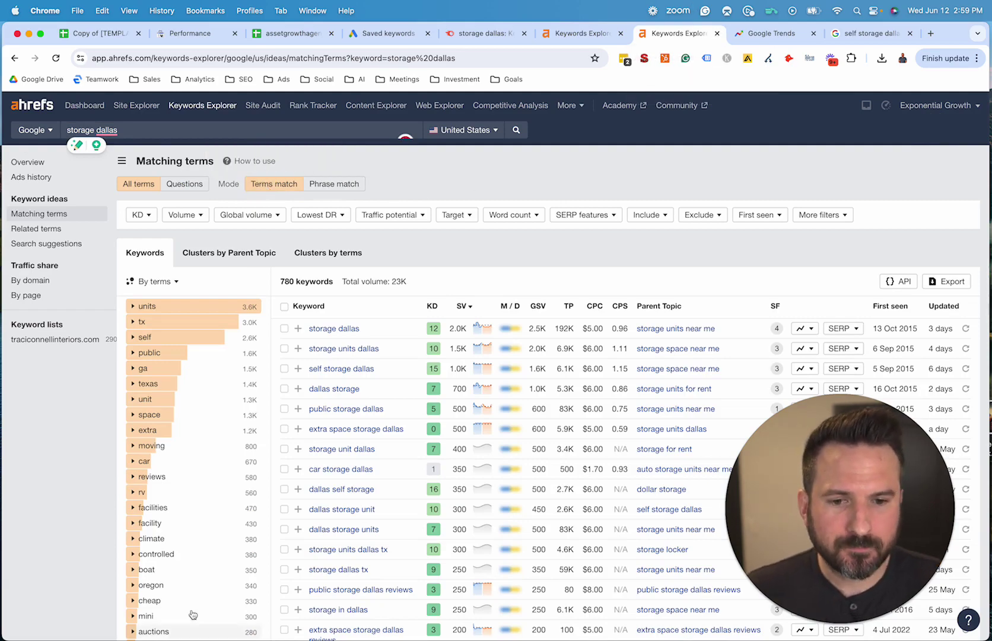
scroll(465, 283, down, 5)
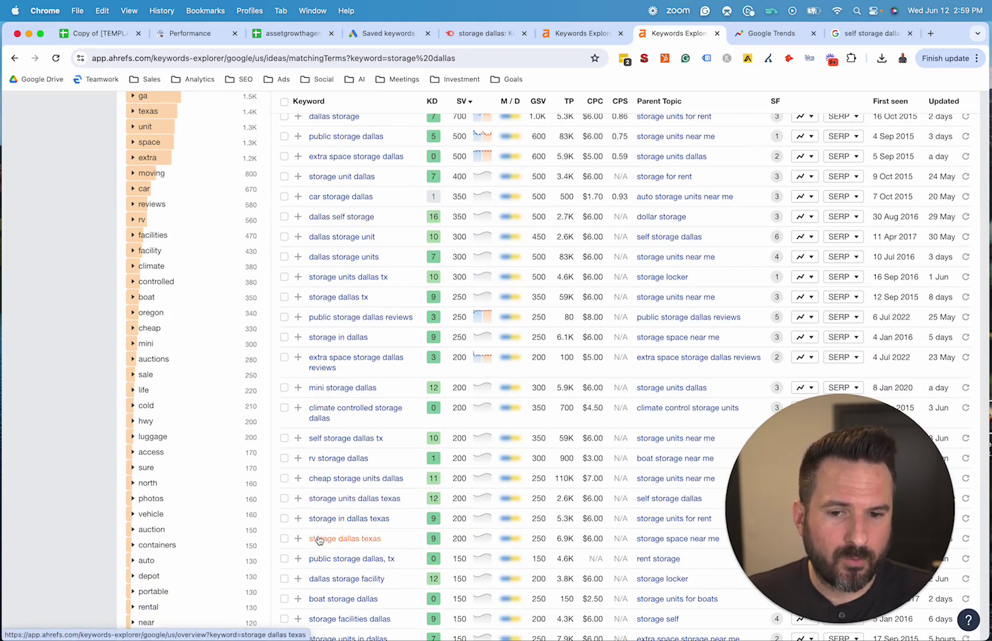
click(284, 538)
click(285, 518)
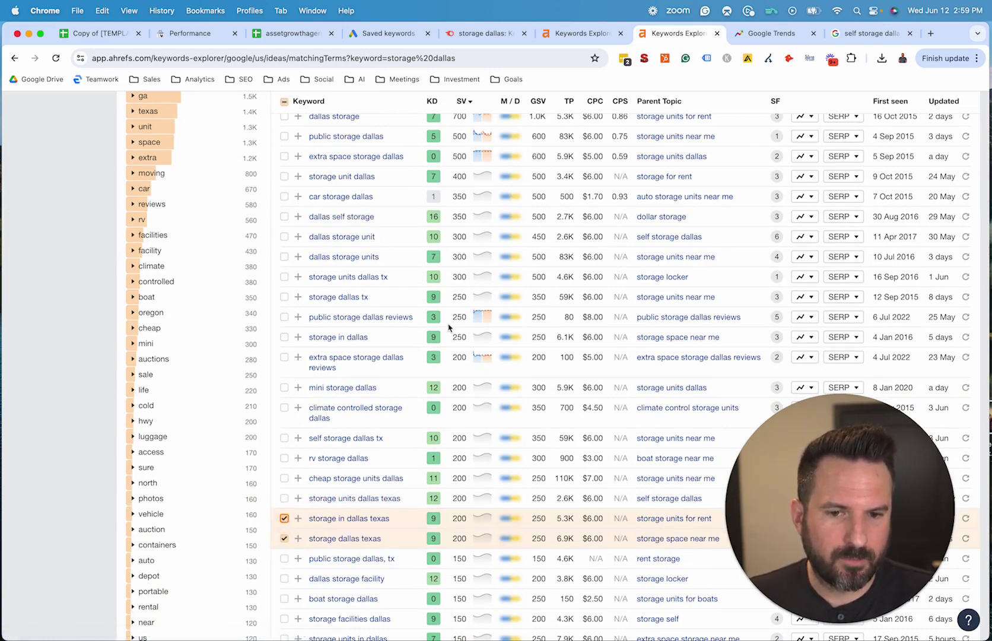
scroll(473, 322, up, 5)
- Close Ahrefs' matching terms page and select the storage dallas search text
click(718, 33)
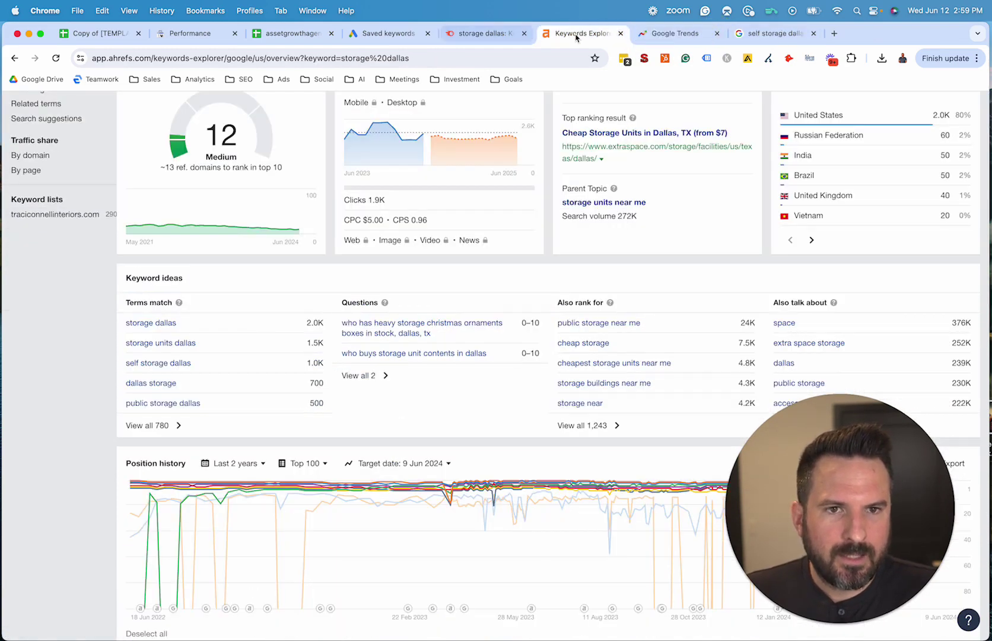
scroll(429, 222, up, 4)
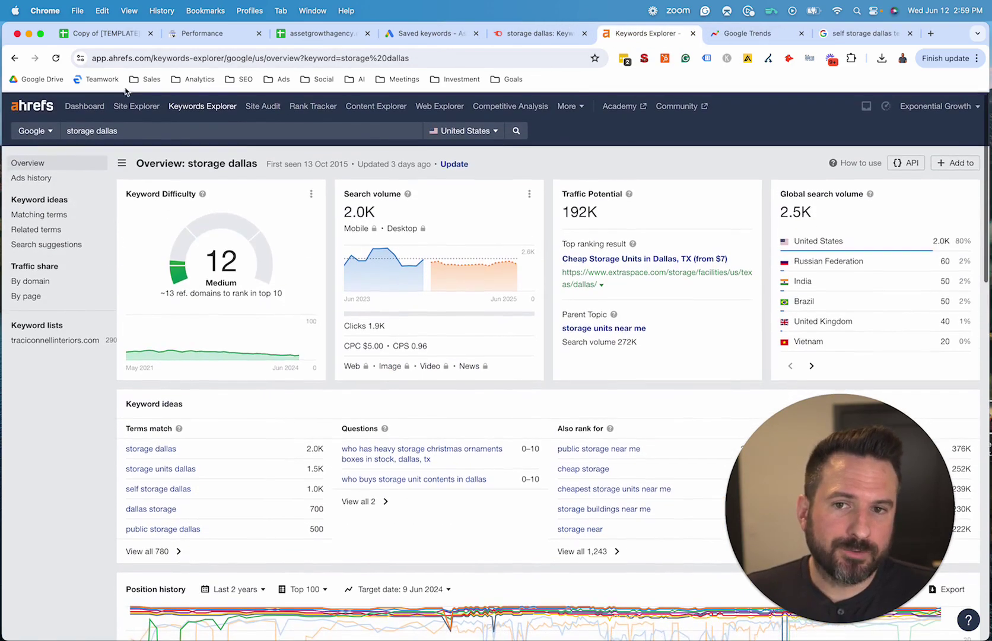
double_click(137, 130)
triple_click(138, 130)
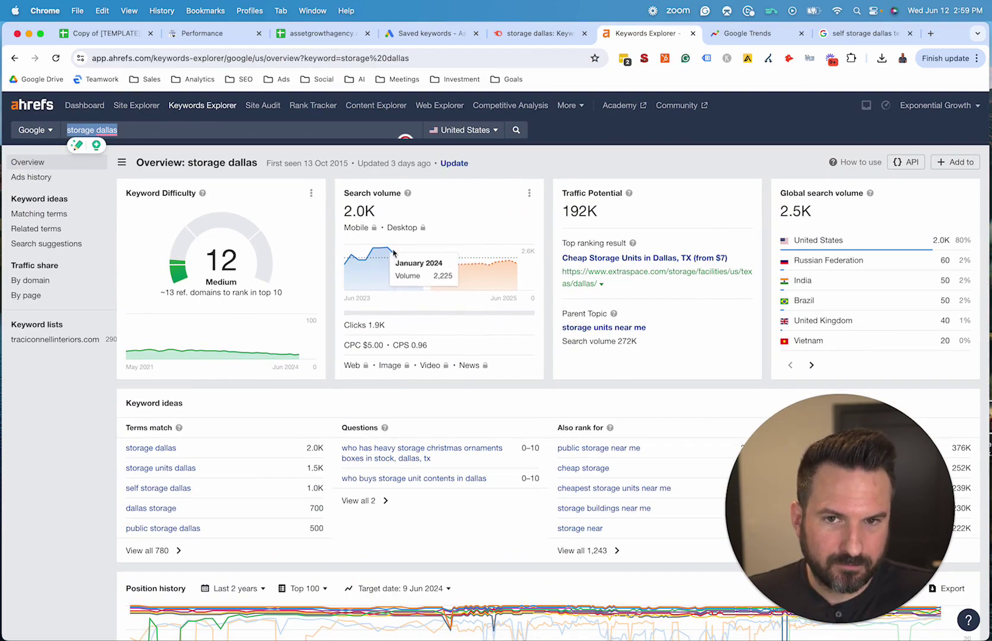
scroll(392, 262, down, 15)
scroll(563, 161, up, 15)
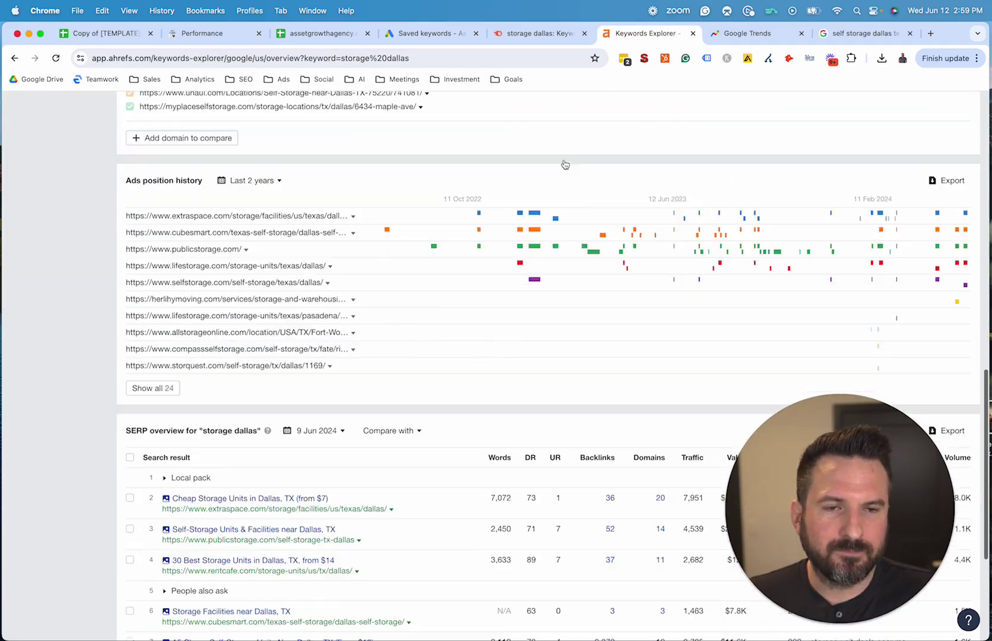
- Open Ahrefs Site Explorer and Semrush Domain Overview, then return to the self storage dallas texas Google results
click(537, 34)
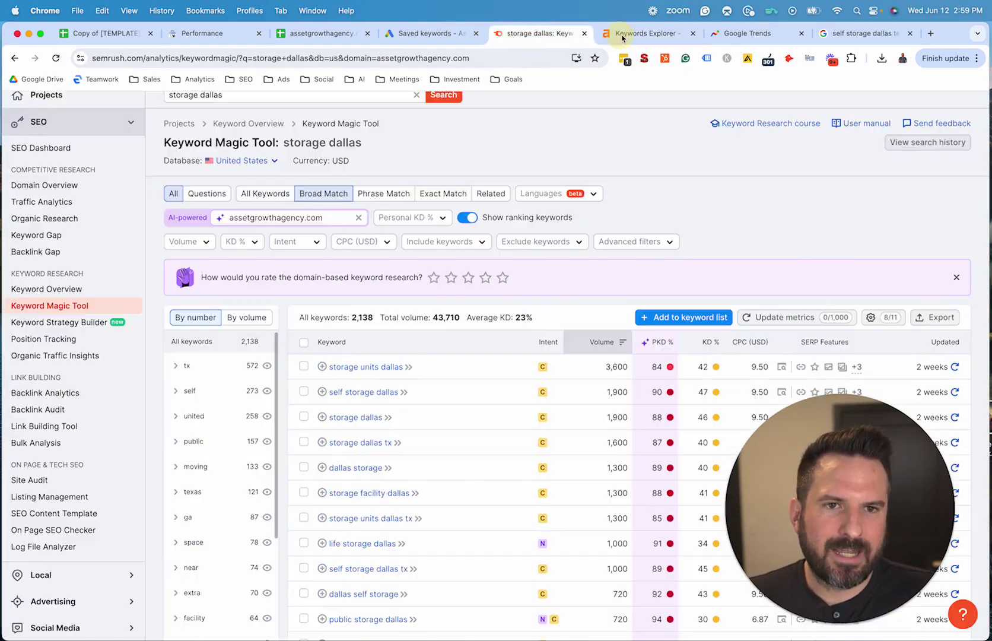
click(641, 33)
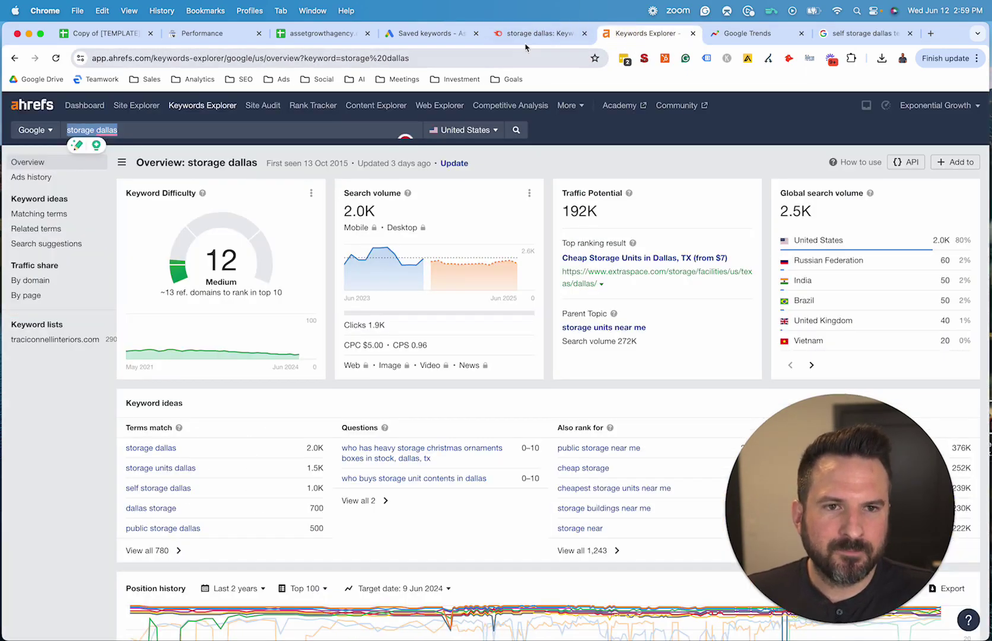
click(137, 105)
click(527, 33)
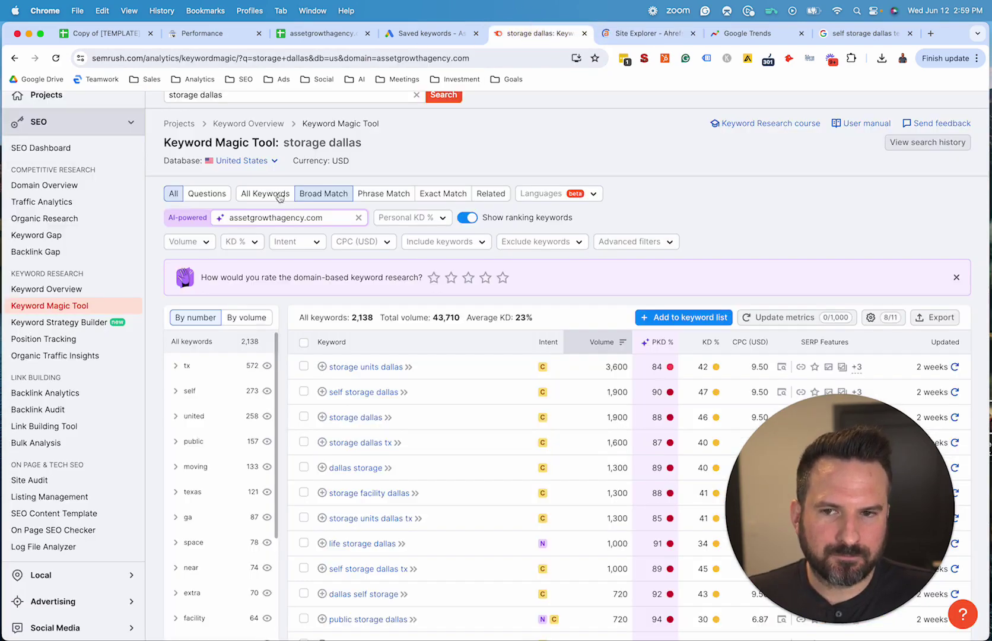
click(33, 185)
click(863, 34)
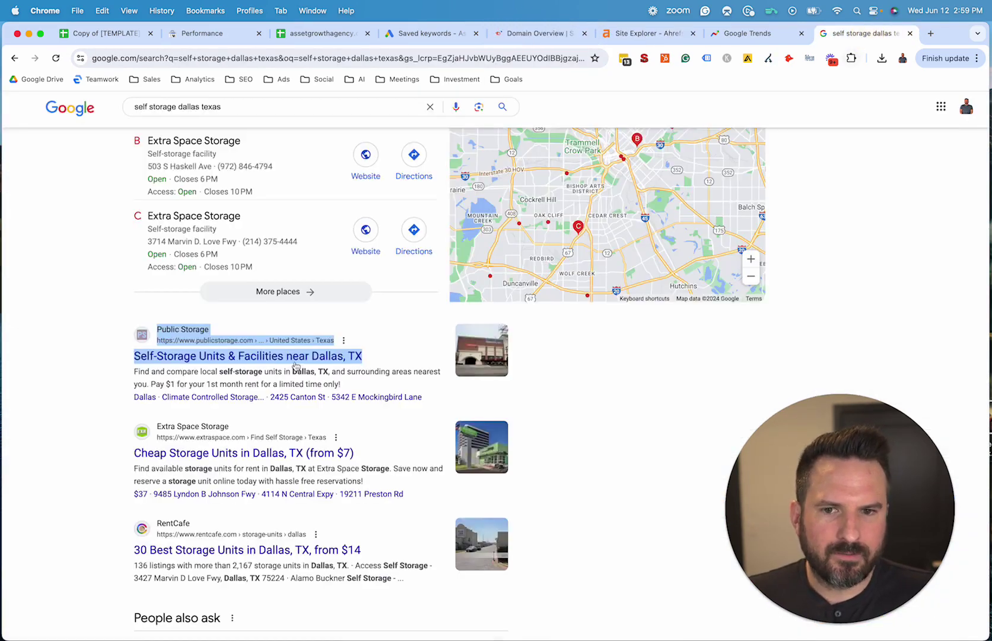
- Copy the link address of the Public Storage Dallas search result
click(56, 376)
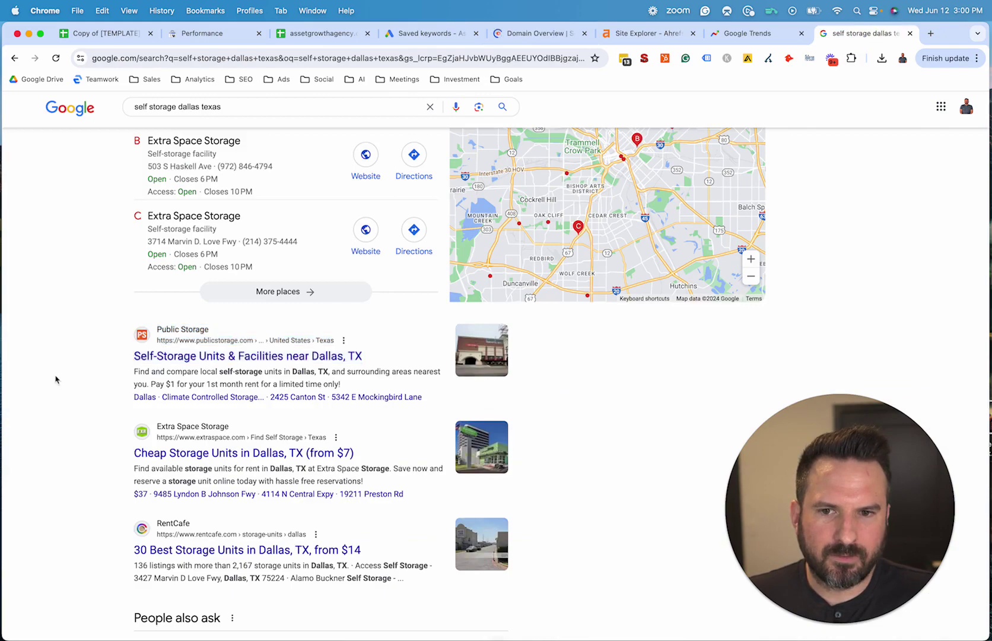
drag(217, 361, 202, 342)
right_click(203, 347)
click(241, 427)
scroll(300, 252, up, 1)
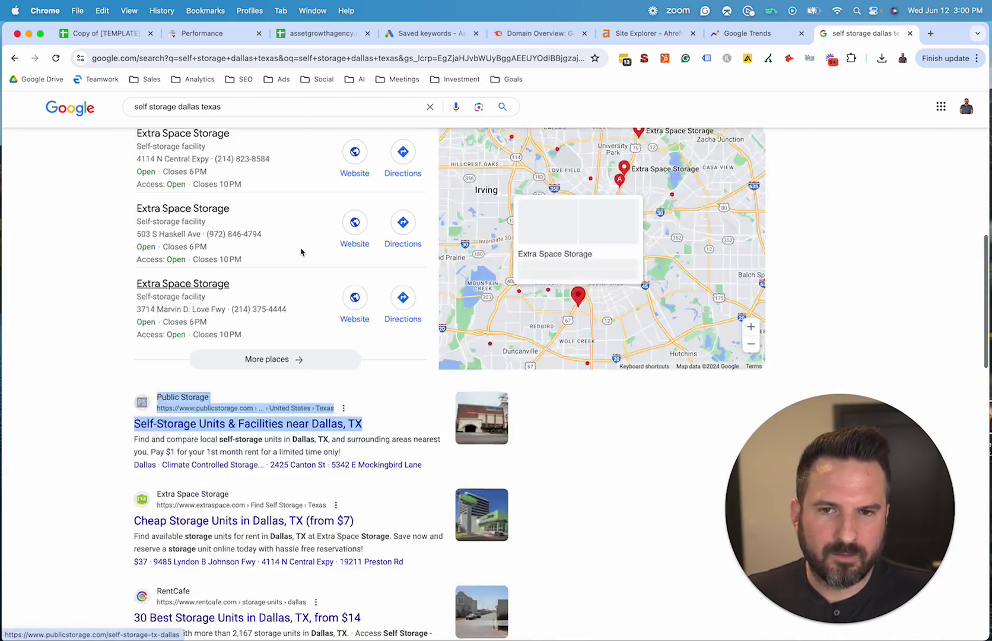
scroll(301, 252, up, 10)
- Highlight words in the Google search query, then go back to Semrush's Domain Overview
click(267, 119)
key(super+a)
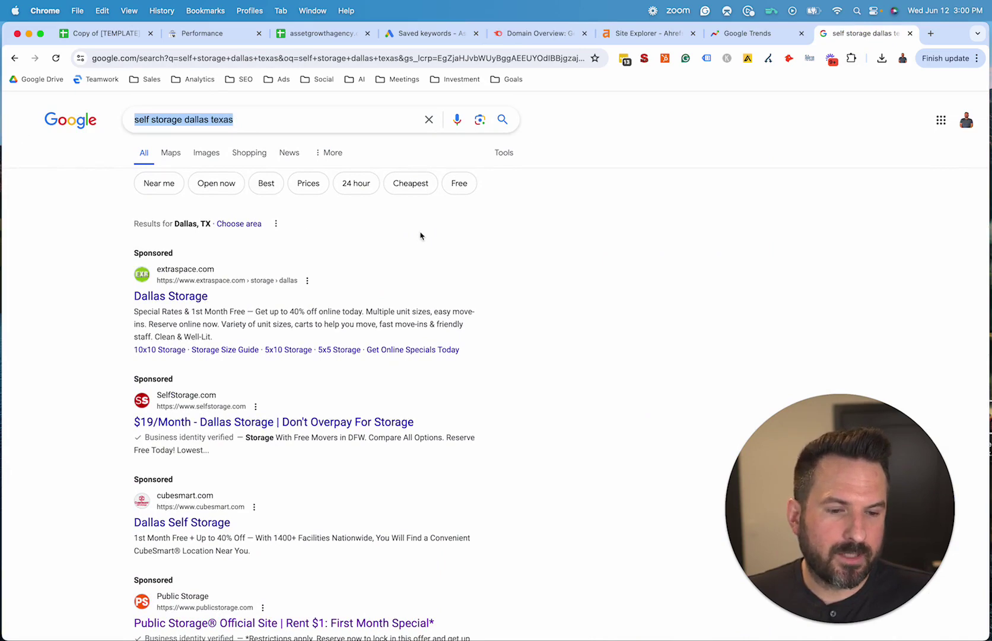
click(171, 120)
drag(171, 120, 234, 120)
click(863, 312)
scroll(429, 346, down, 10)
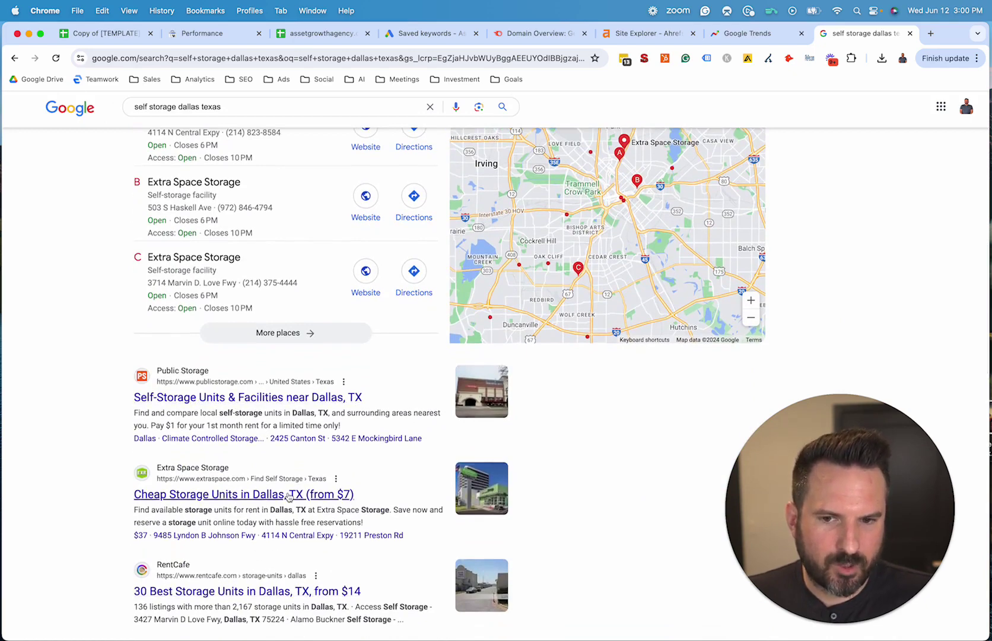
click(540, 34)
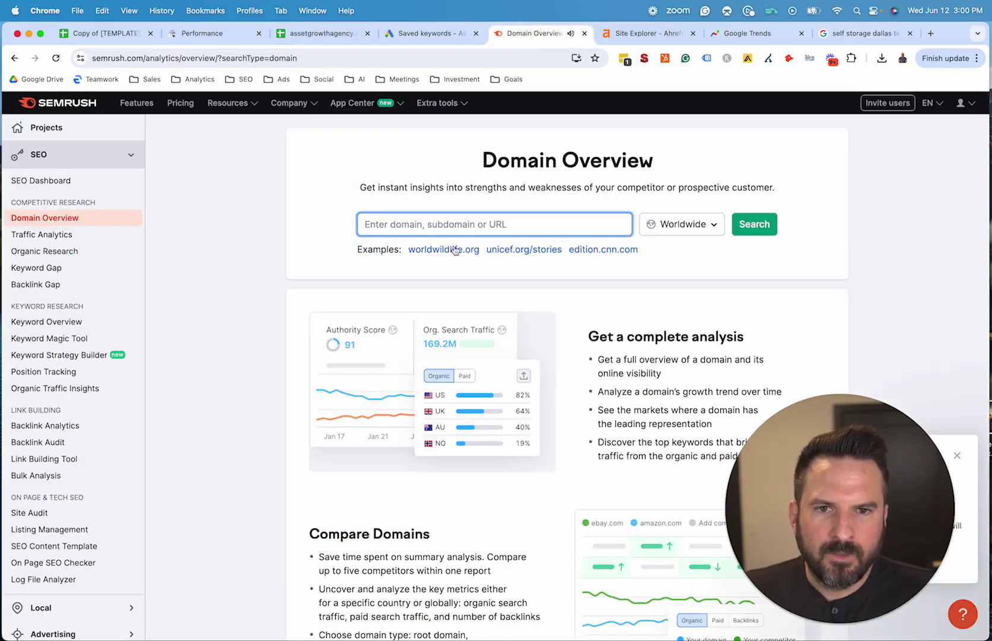
key(super+v)
click(747, 223)
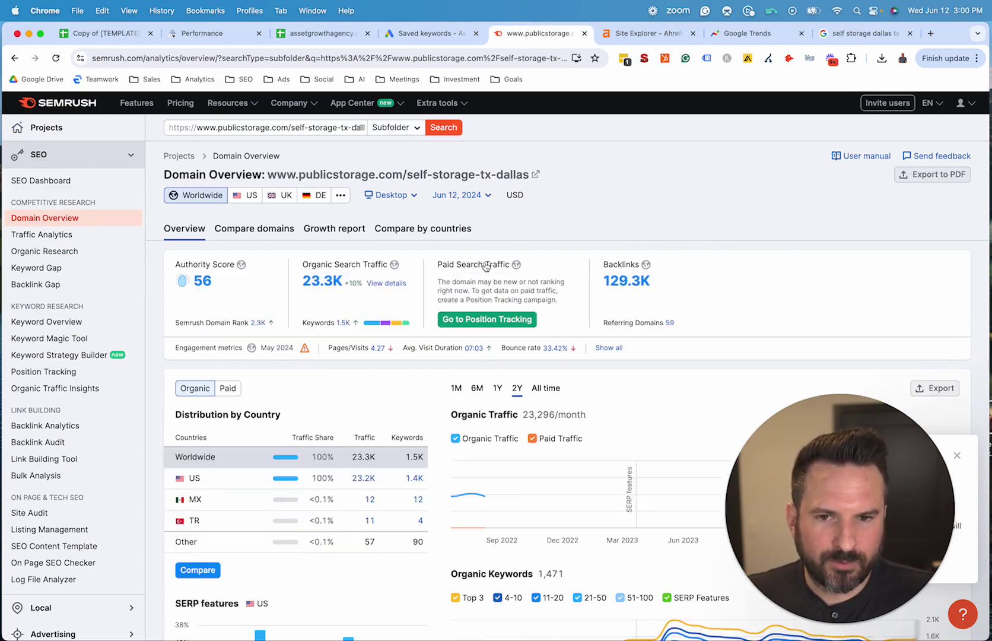
scroll(484, 270, down, 6)
scroll(481, 285, down, 1)
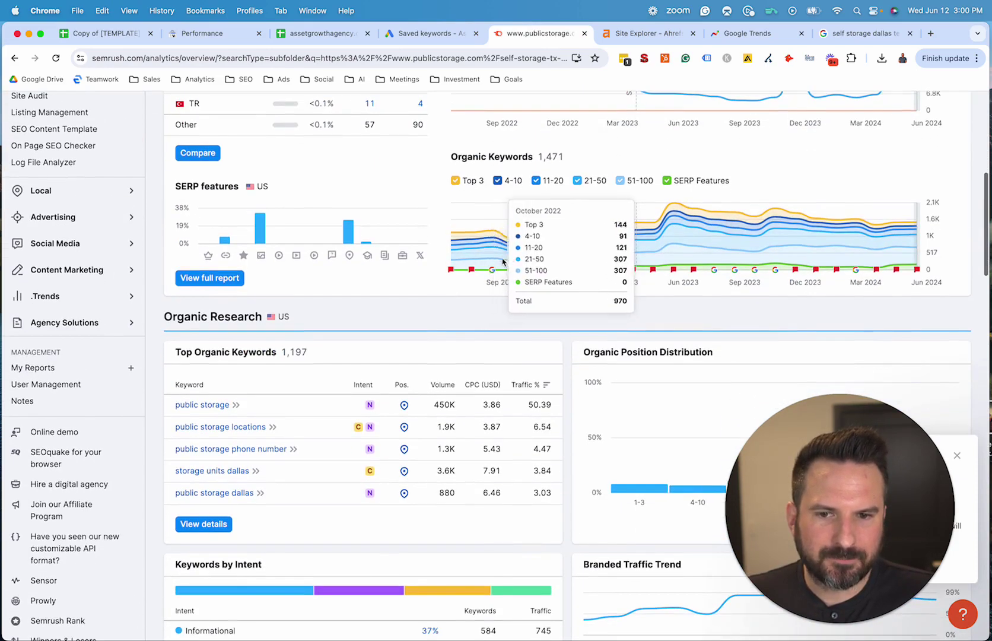
scroll(473, 315, up, 5)
scroll(473, 315, up, 2)
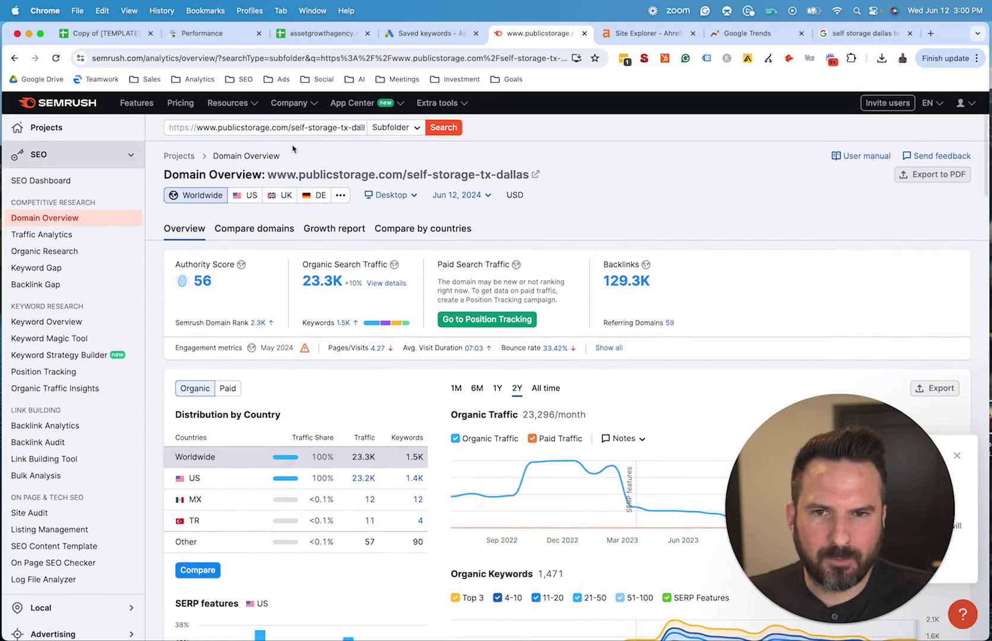
scroll(398, 255, down, 7)
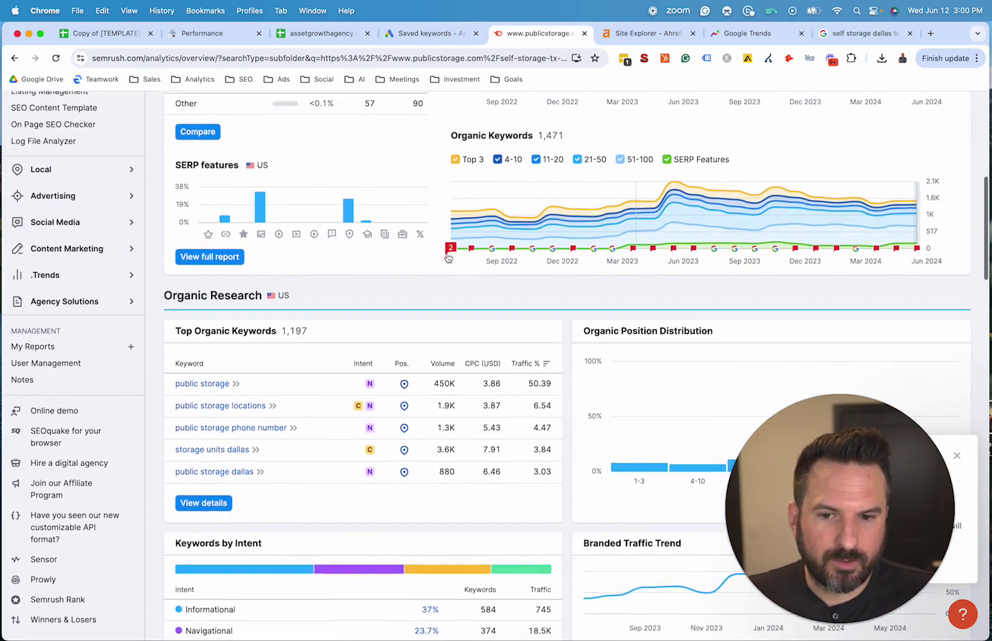
scroll(327, 356, down, 3)
click(202, 344)
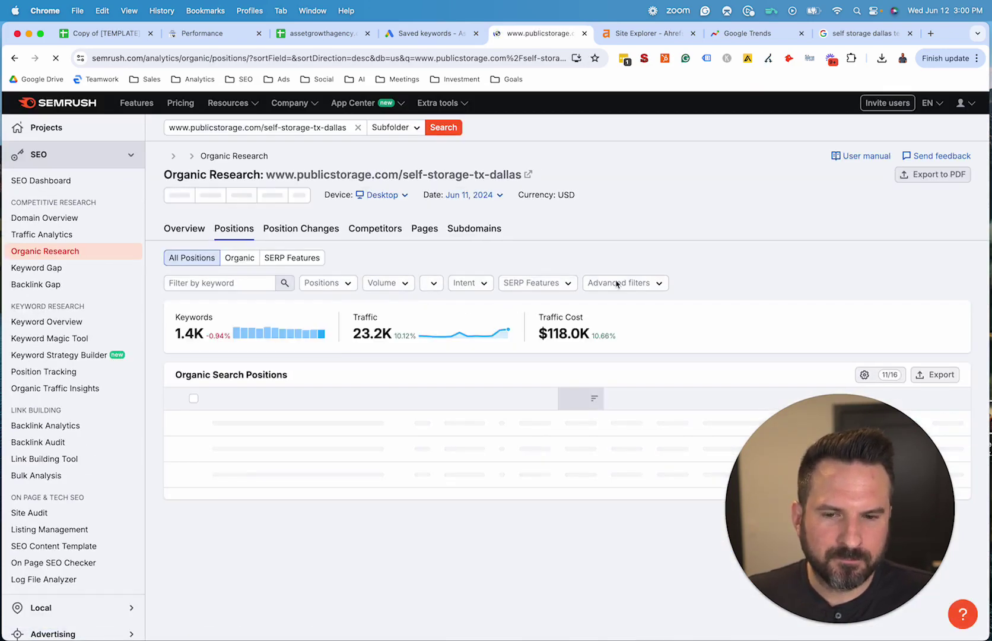
- Tick storage units dallas, storage dallas and storage dallas tx in the Positions report
scroll(262, 380, down, 3)
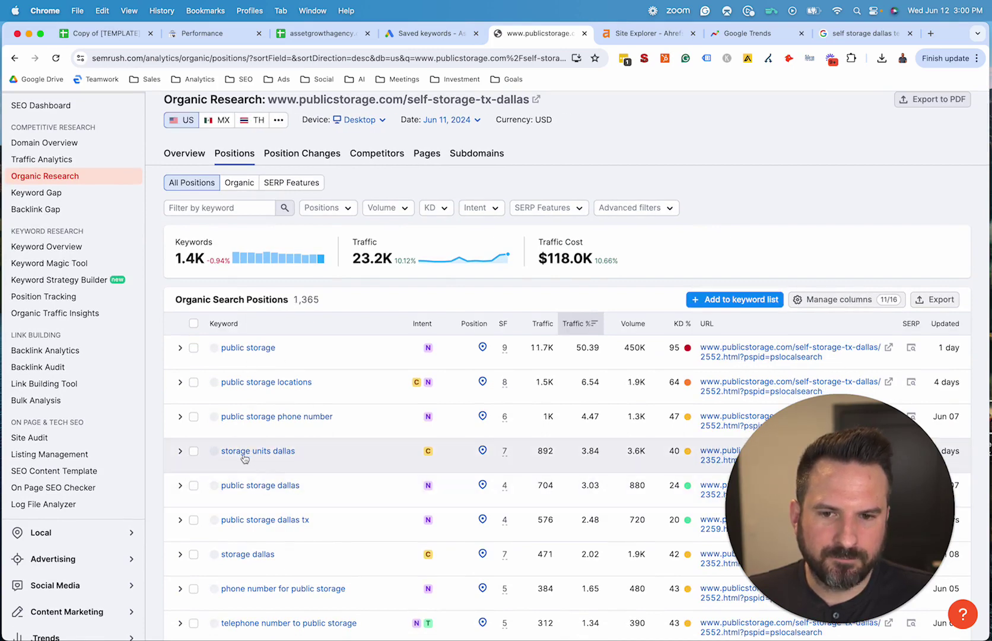
click(194, 451)
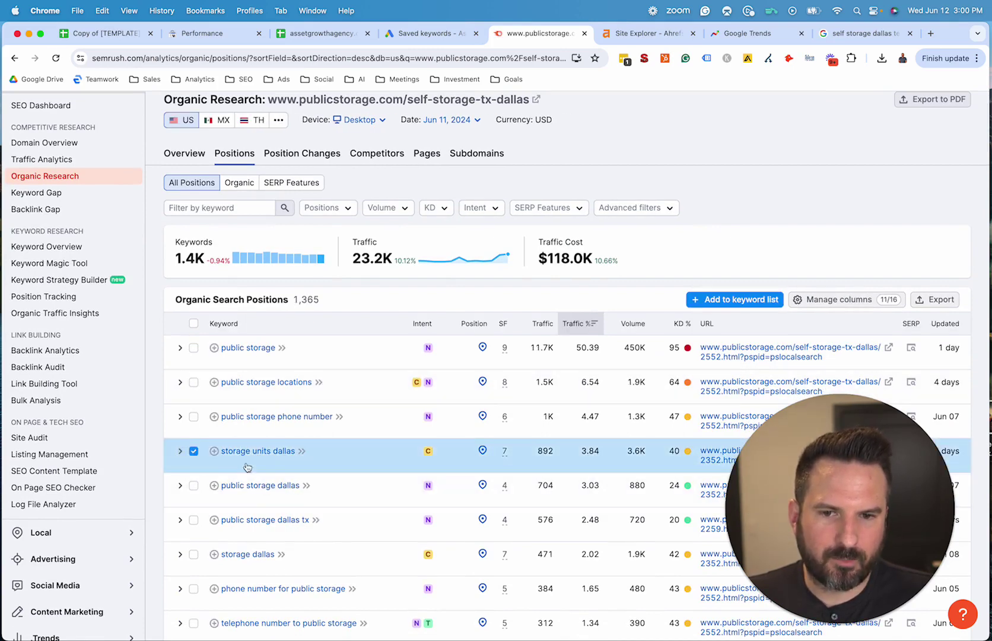
scroll(288, 456, down, 5)
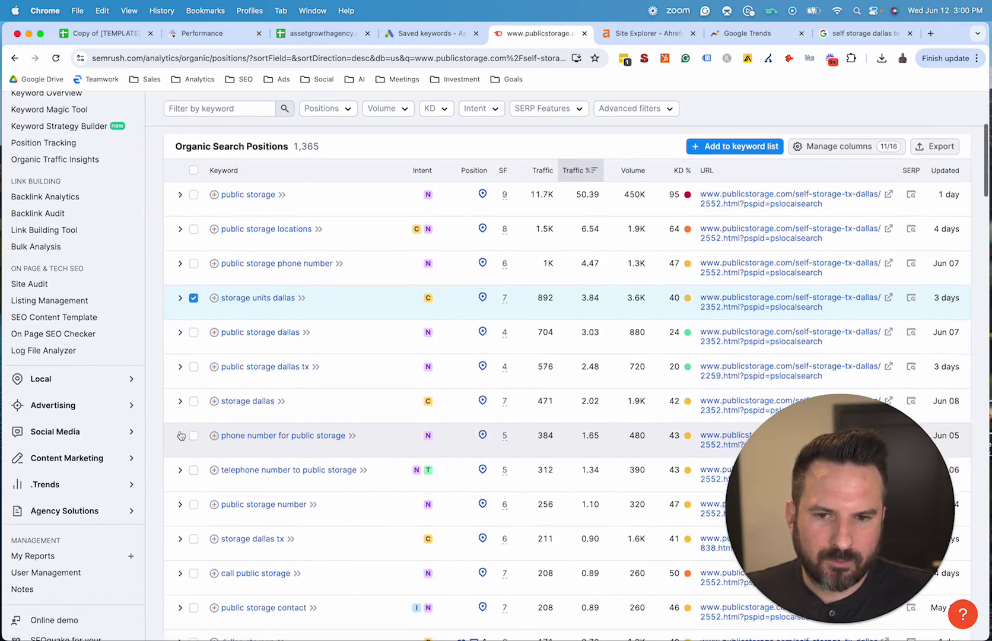
click(193, 400)
click(193, 537)
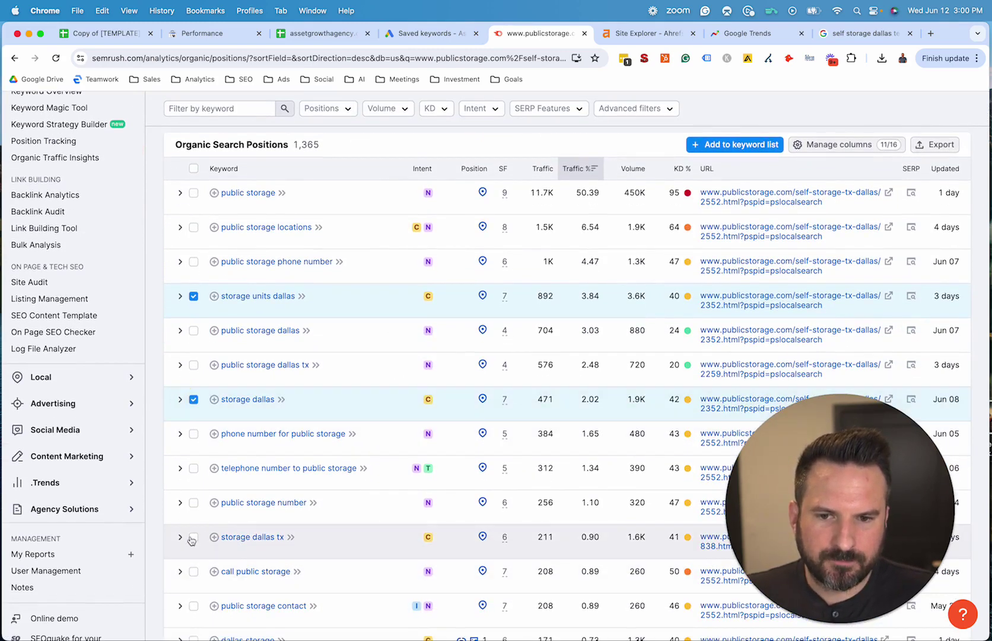
click(634, 33)
- Analyze the pasted Public Storage Dallas URL in Site Explorer and open its 1.2K organic keywords
click(422, 379)
key(super+v)
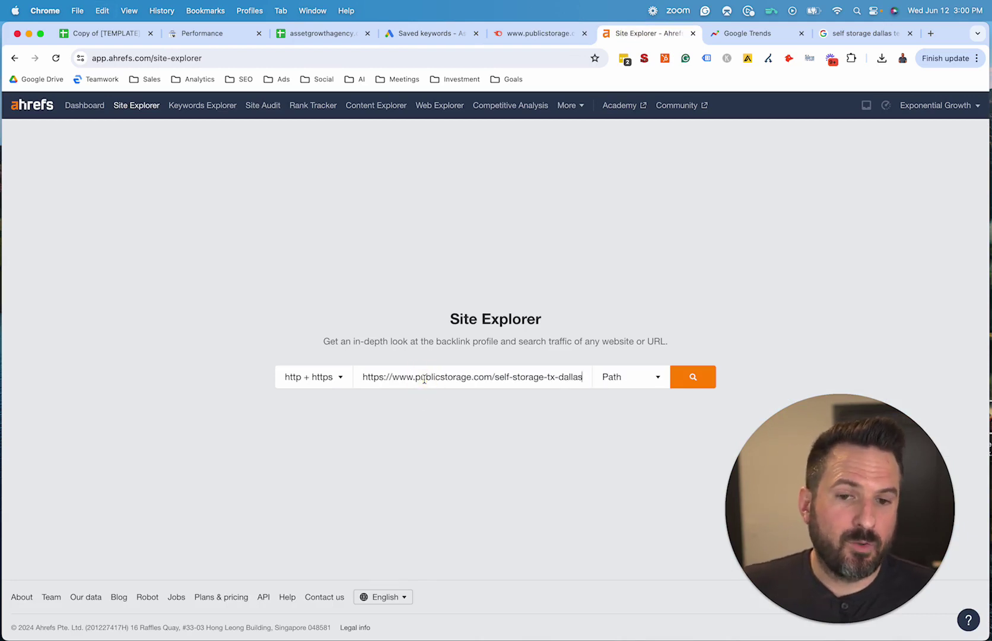
key(Return)
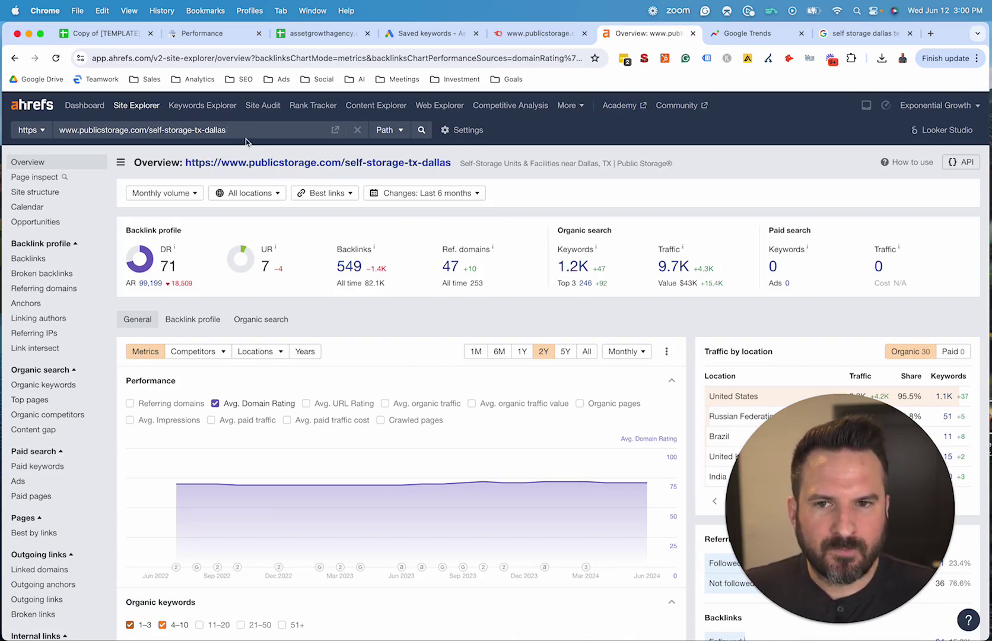
click(178, 130)
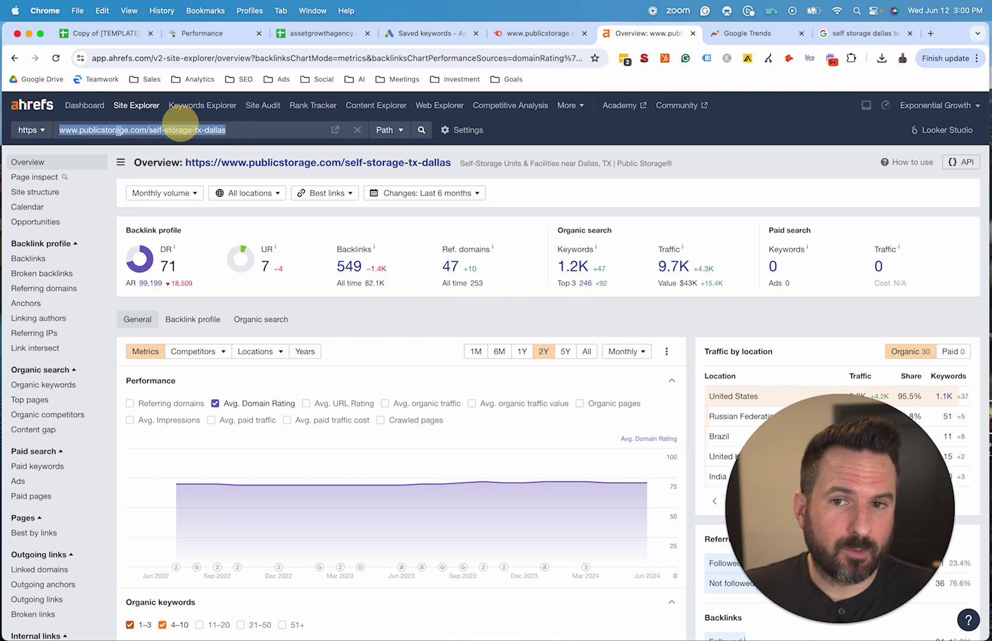
click(572, 272)
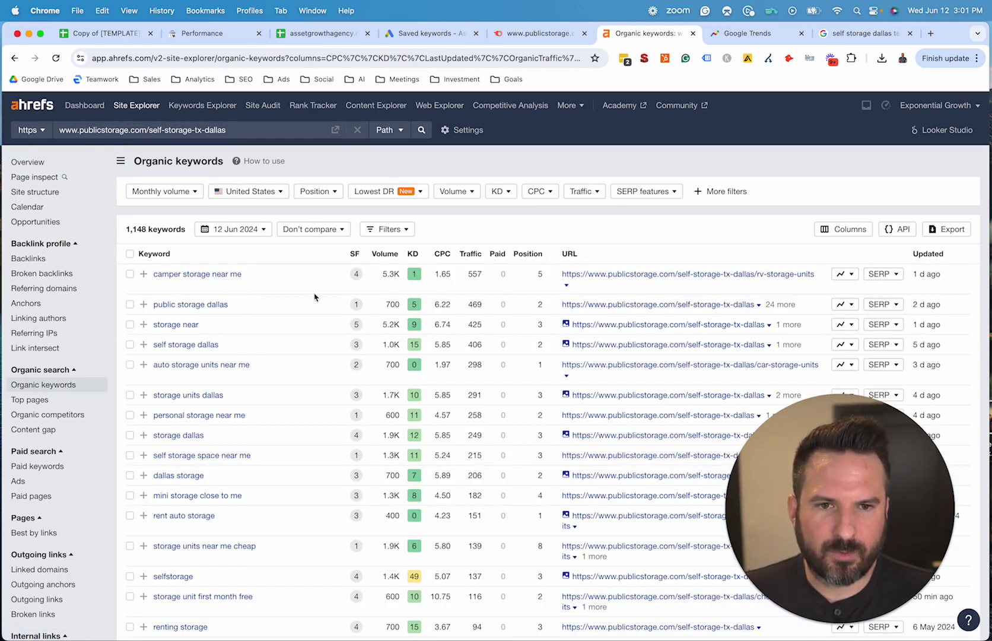
- Tick self storage dallas, storage near and self storage space near me in the keywords table
scroll(315, 297, down, 2)
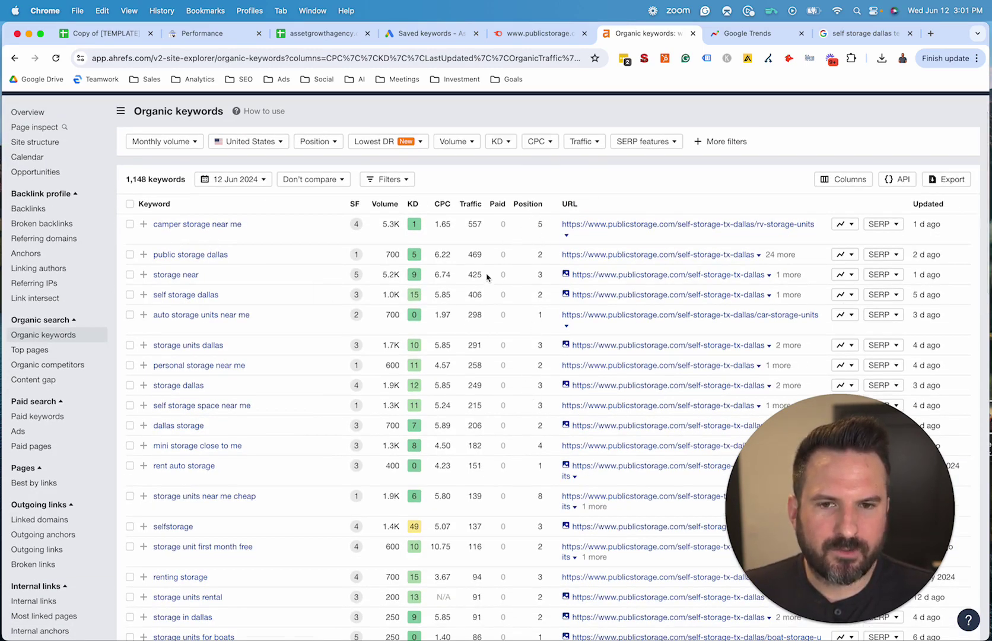
click(129, 294)
click(128, 275)
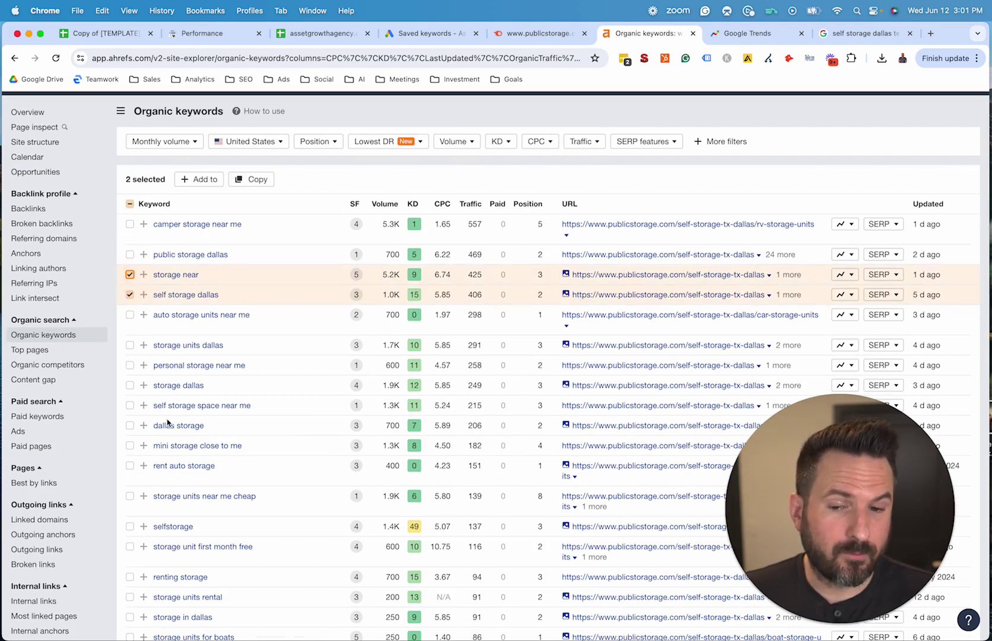
click(129, 406)
scroll(170, 454, down, 1)
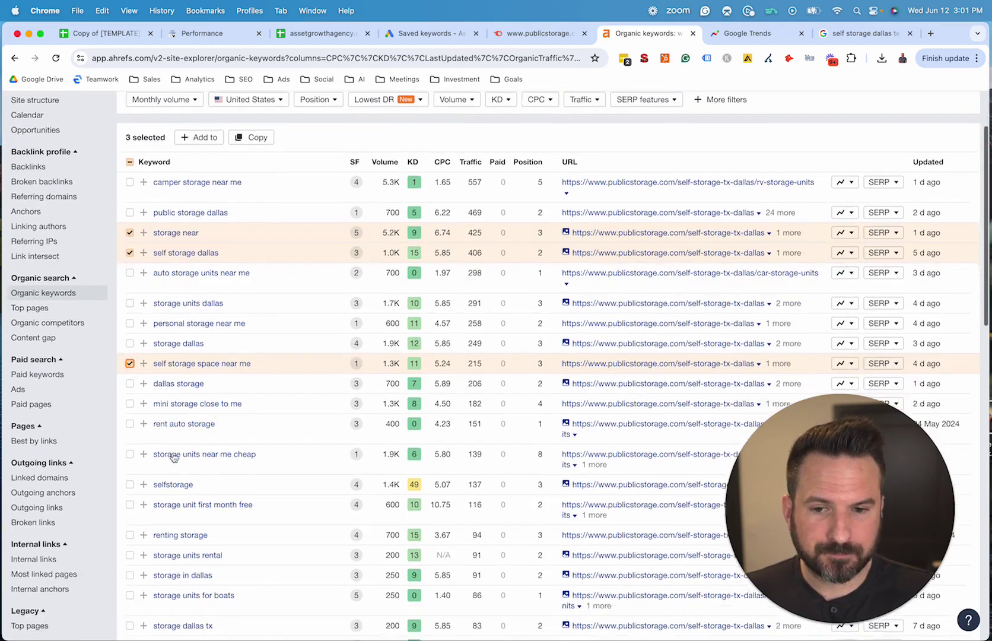
scroll(257, 454, up, 1)
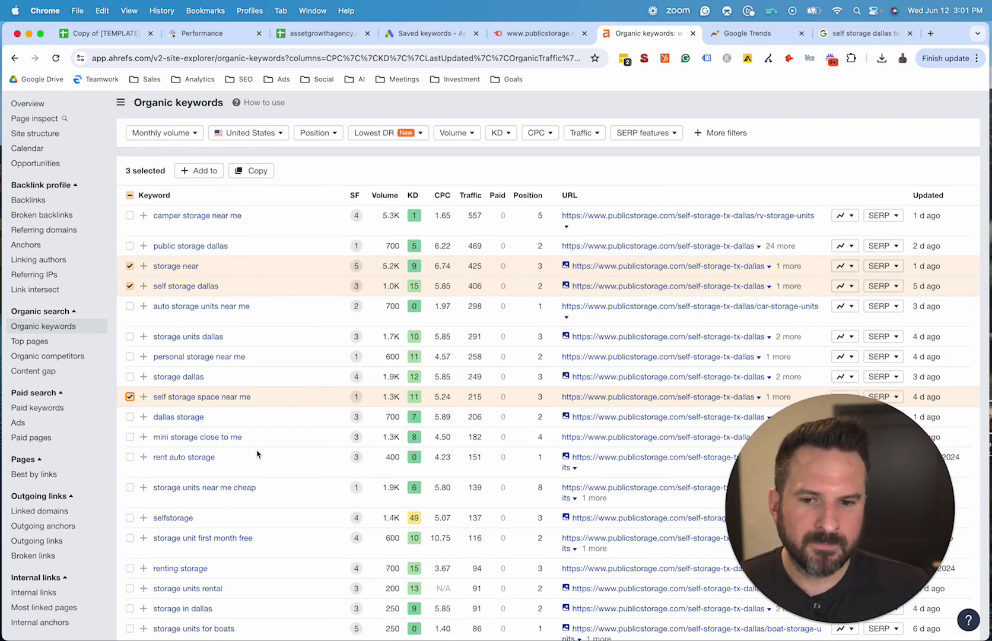
scroll(257, 454, up, 2)
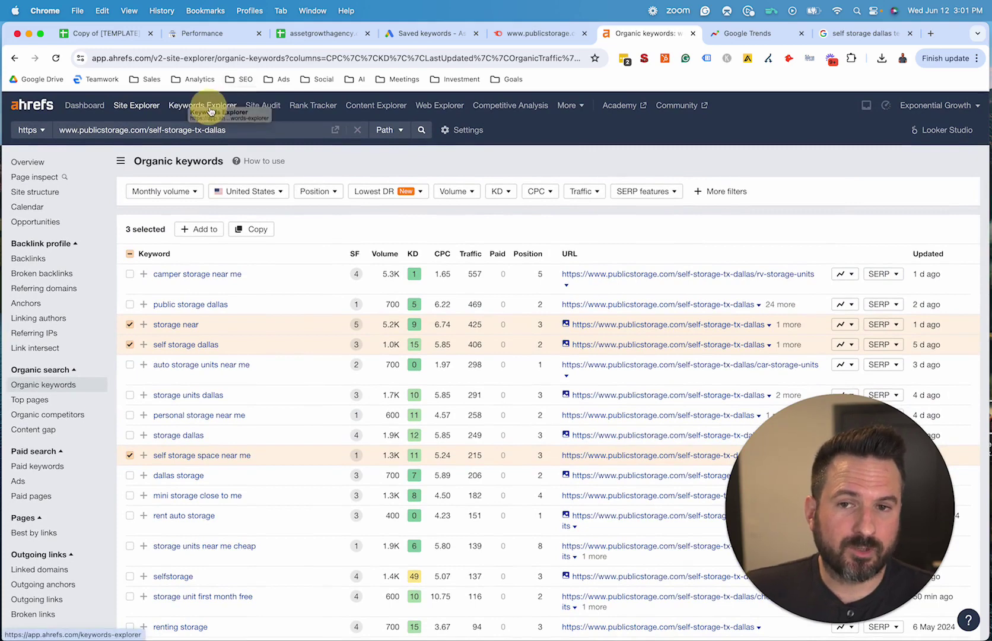
- Search Keywords Explorer for 'moving dallas' and review its difficulty 28, volume 300 overview
click(209, 108)
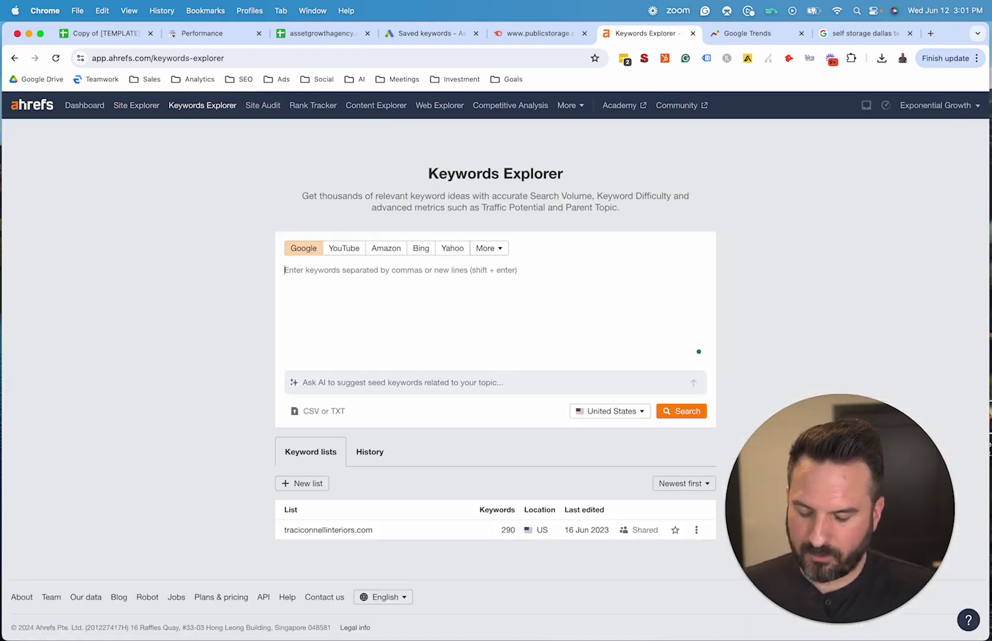
text(moving dallas)
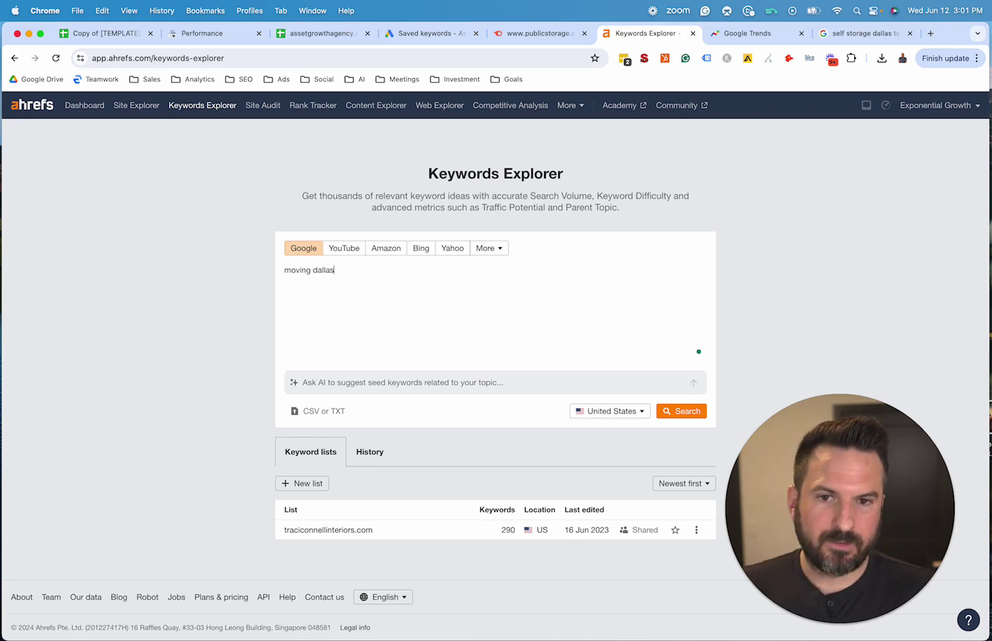
key(Return)
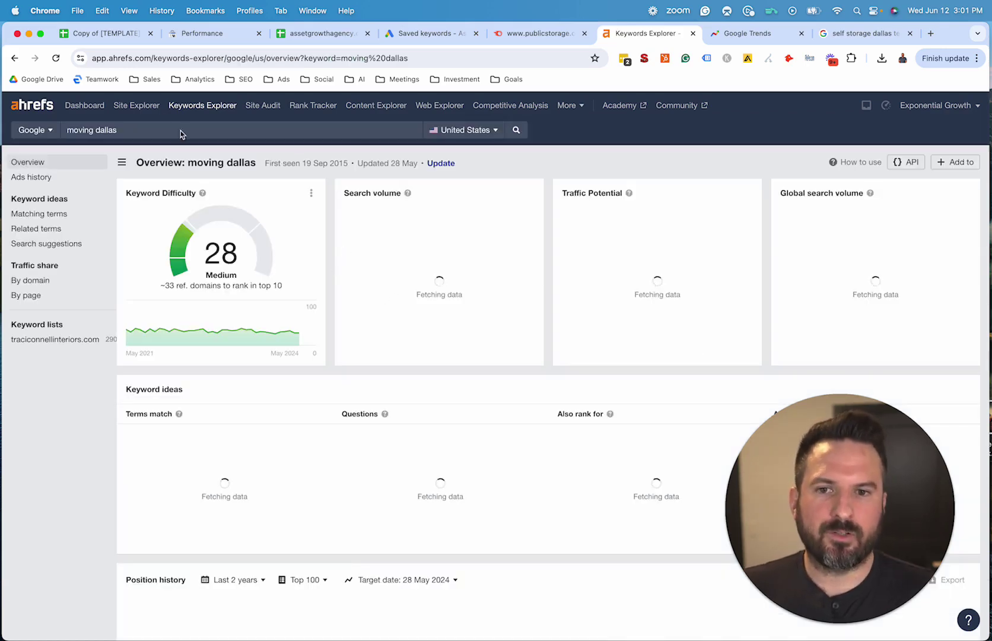
scroll(180, 391, down, 2)
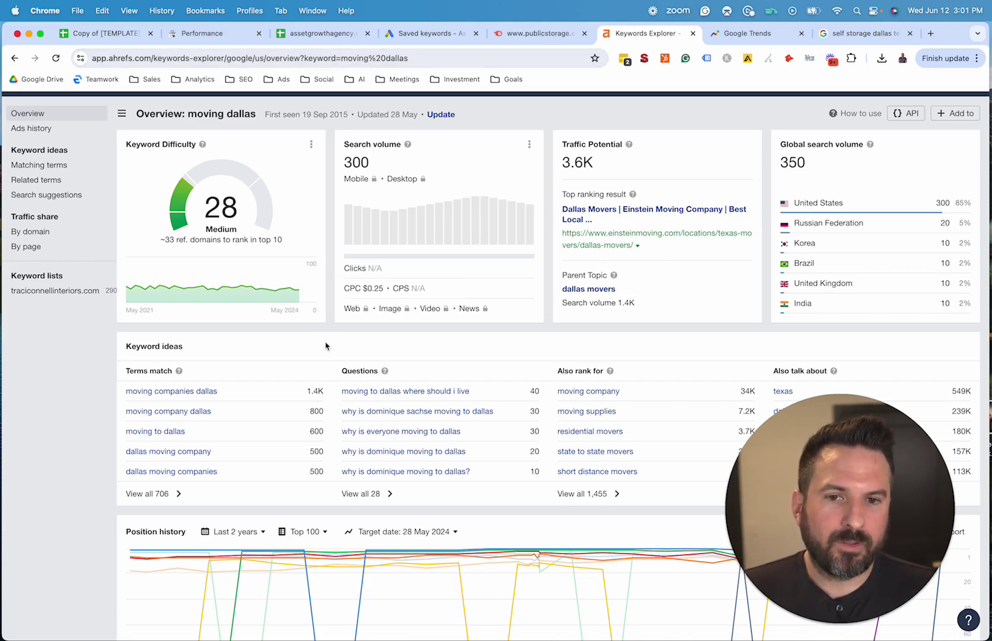
scroll(330, 342, down, 2)
scroll(332, 336, down, 1)
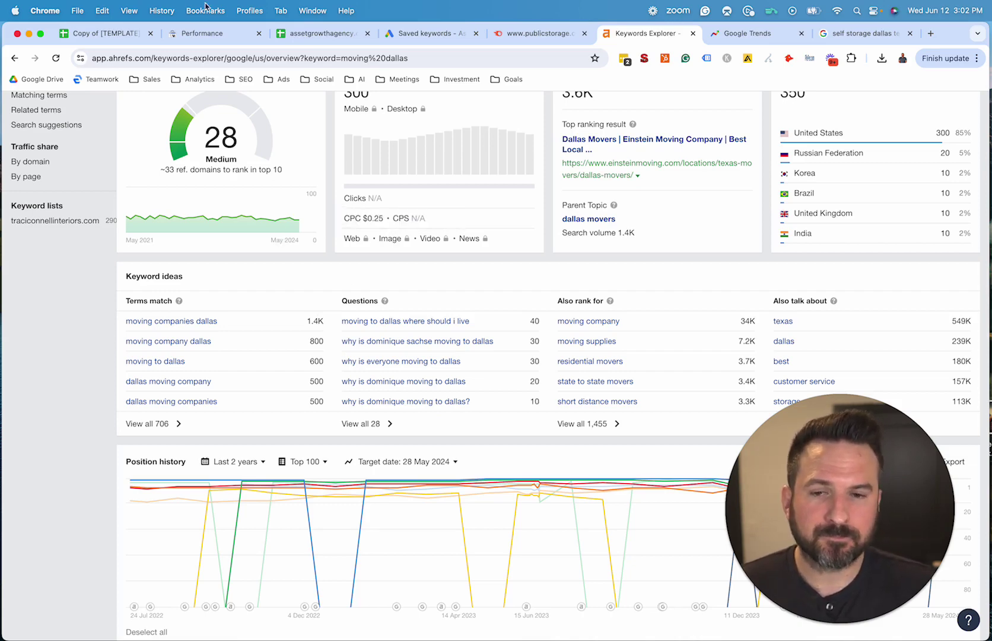
- On the Keyword Research Tools sheet, highlight the free Google tools and their Free ratings
click(94, 35)
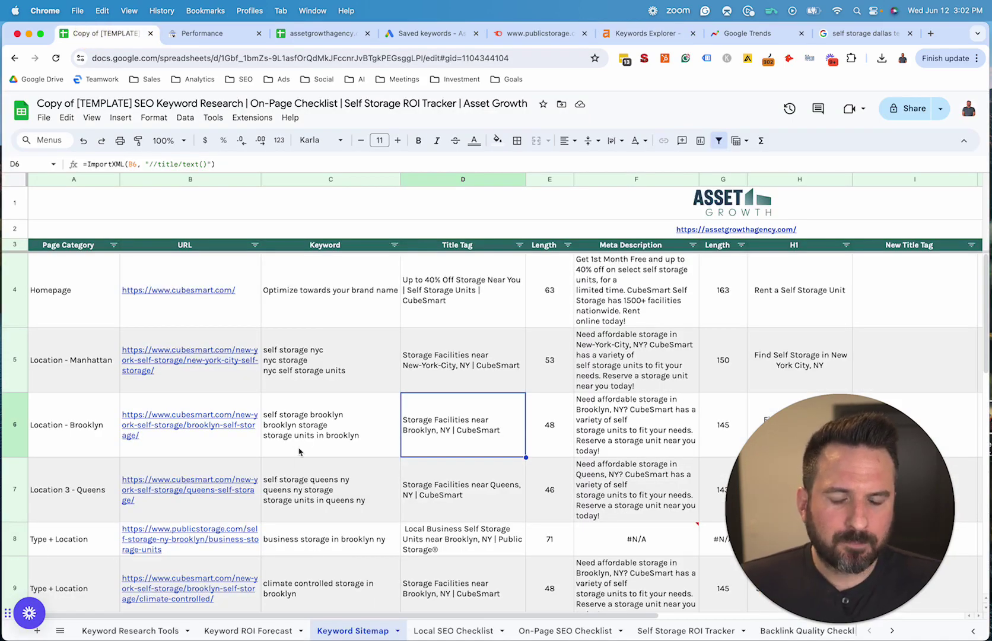
click(299, 452)
click(141, 630)
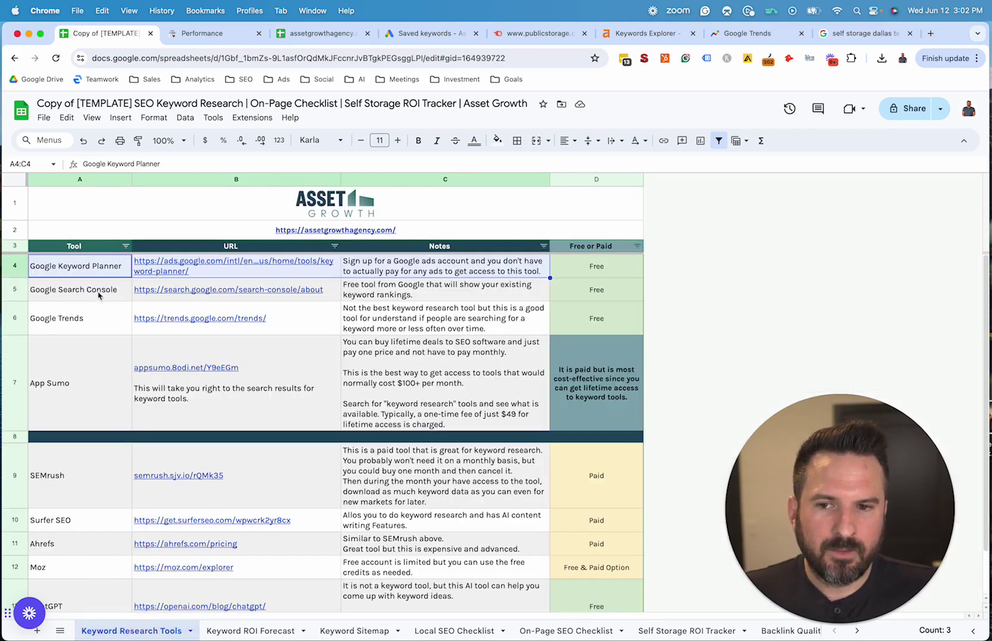
click(92, 318)
drag(74, 267, 66, 323)
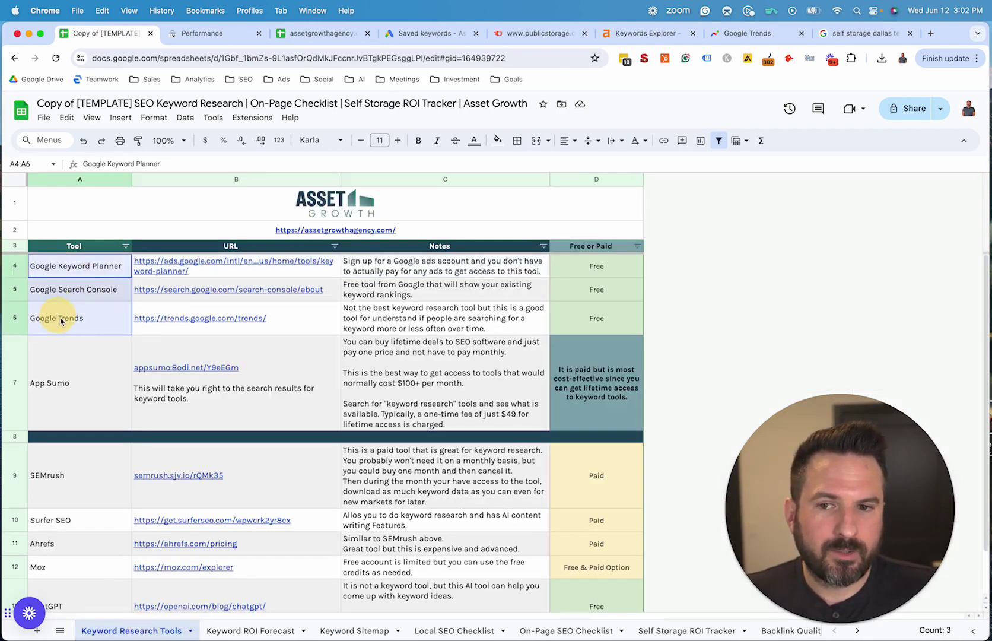
click(57, 283)
drag(97, 266, 57, 267)
click(593, 297)
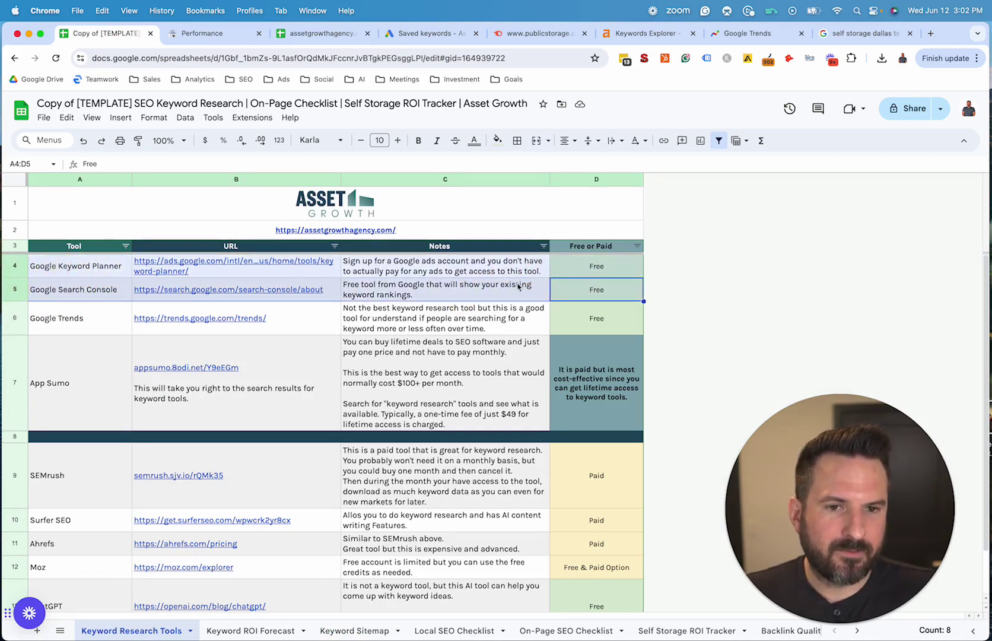
- Highlight the paid tools rows 9 to 12, SEMrush through Moz, and their notes
drag(41, 484, 579, 562)
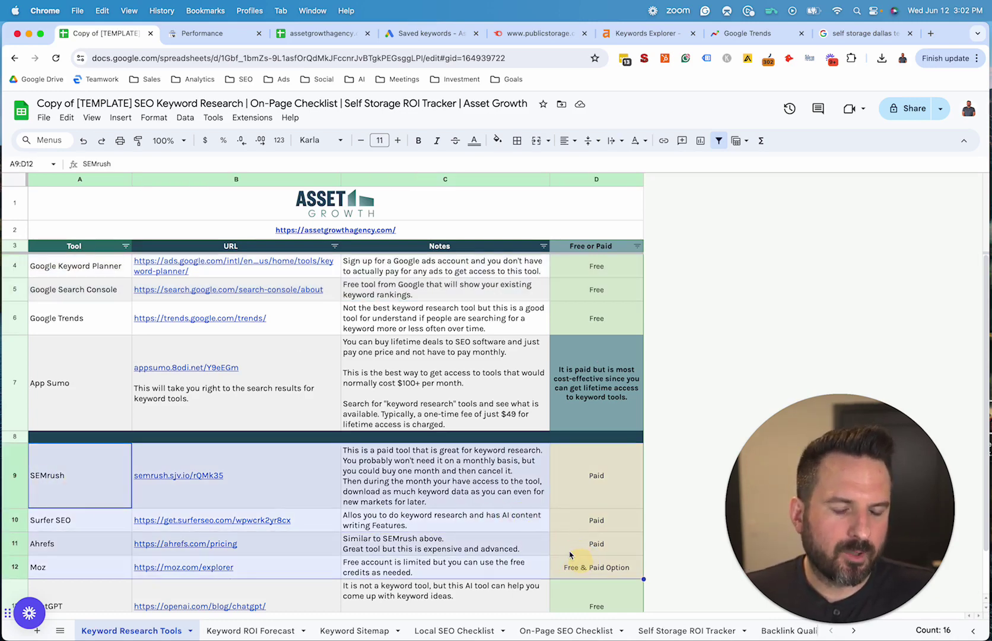
click(429, 489)
drag(87, 494, 588, 564)
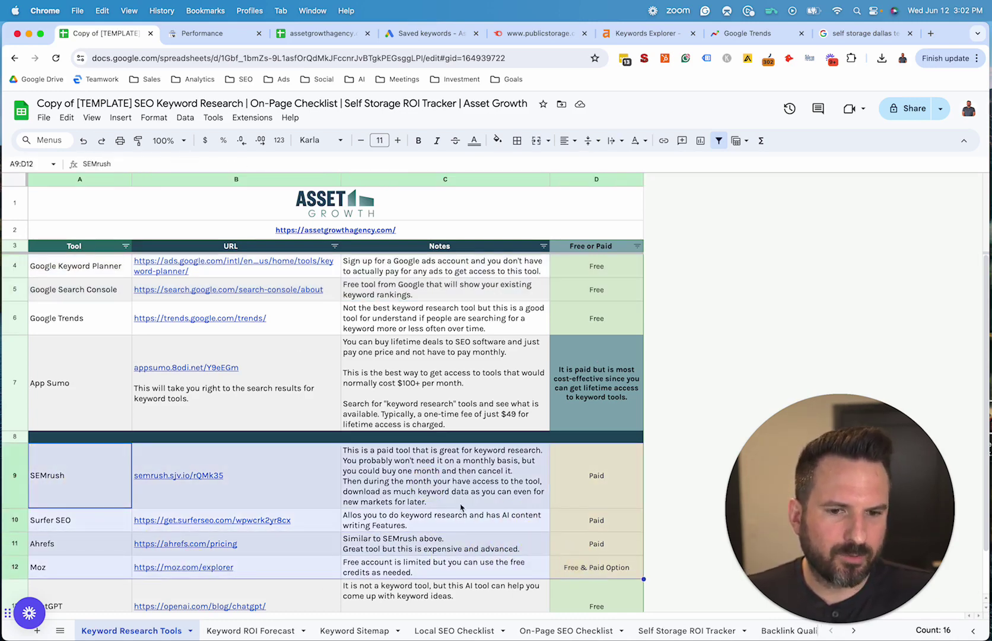
click(454, 488)
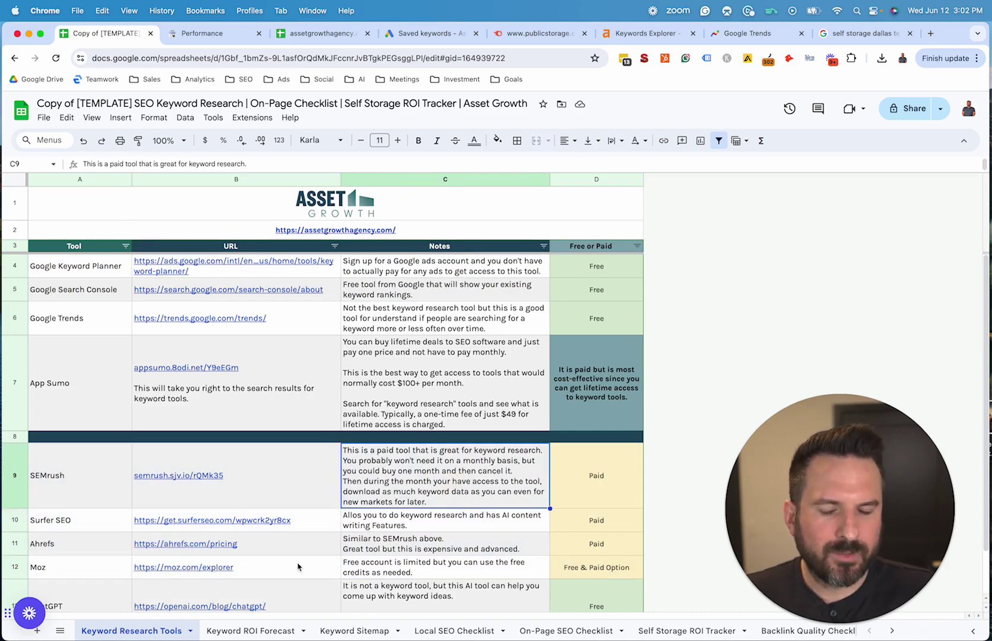
drag(87, 491, 594, 475)
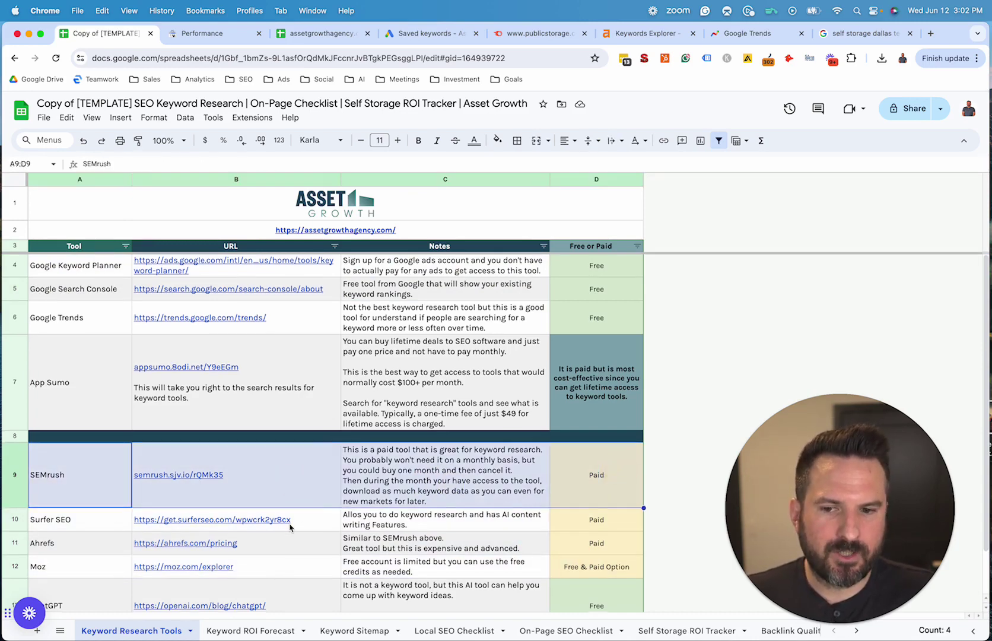
scroll(193, 532, down, 1)
click(87, 511)
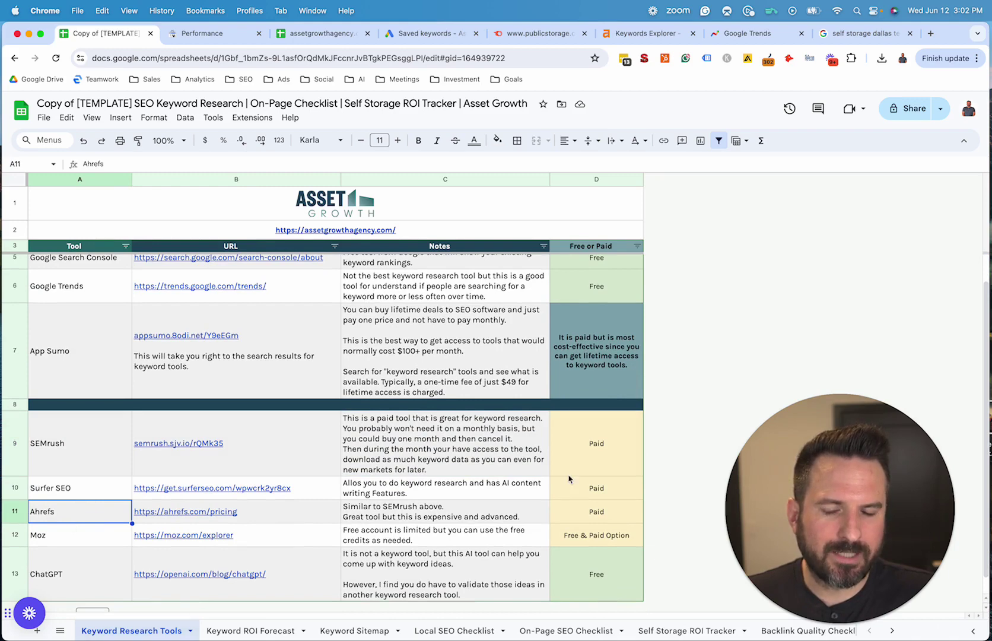
click(404, 473)
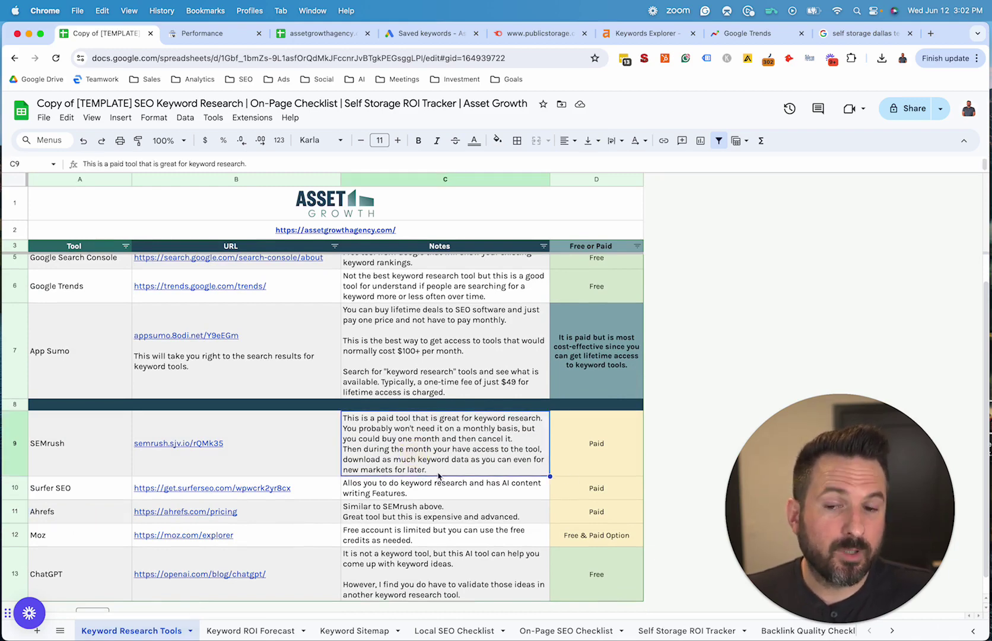
scroll(354, 528, up, 1)
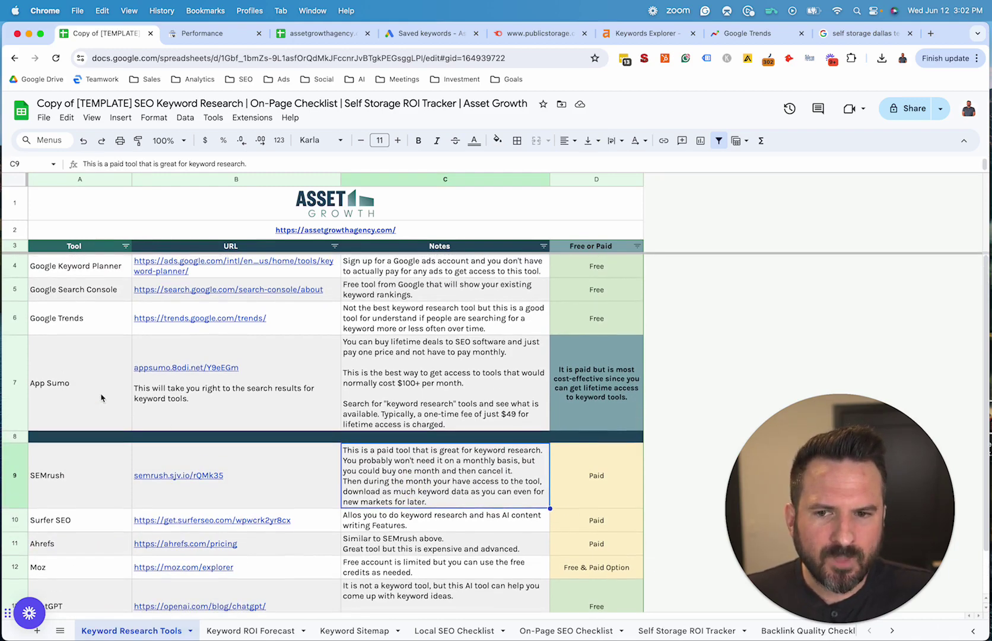
- Point out the App Sumo row and Google Trends notes, then return to the Keyword ROI Forecast sheet
click(75, 380)
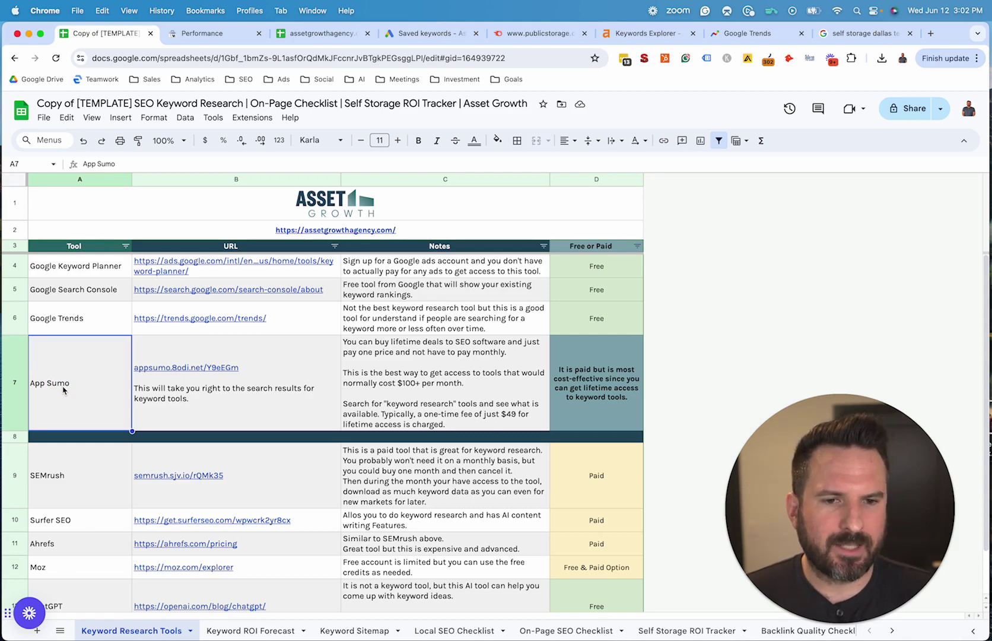
drag(53, 382, 514, 407)
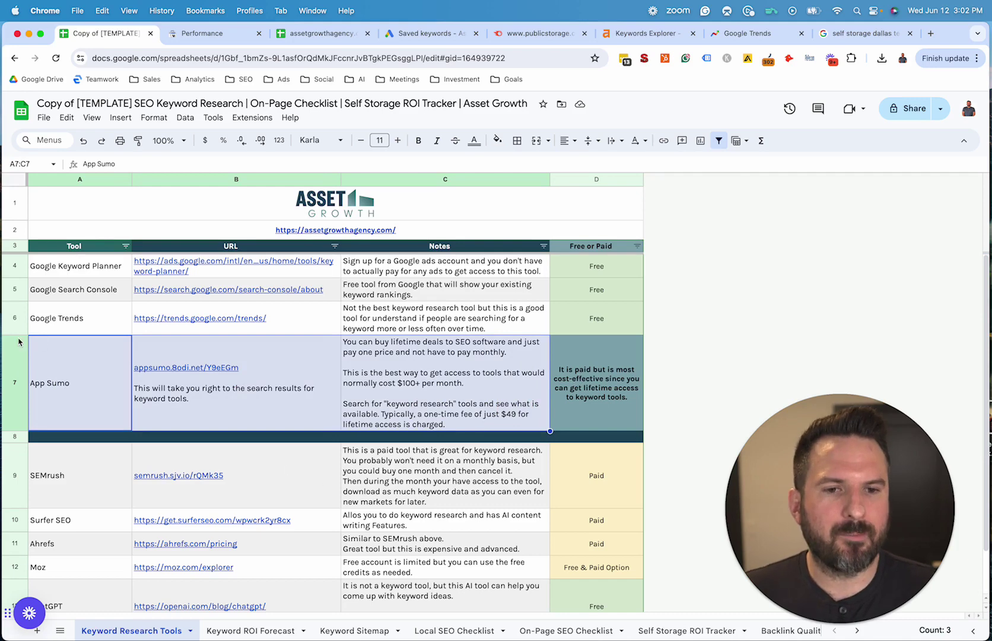
click(40, 402)
click(533, 320)
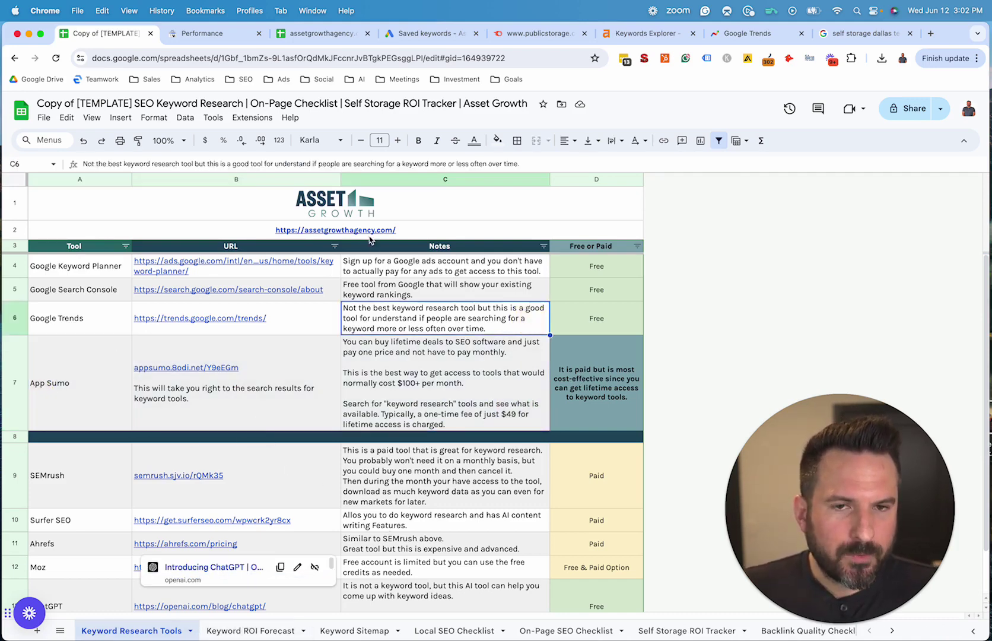
click(250, 630)
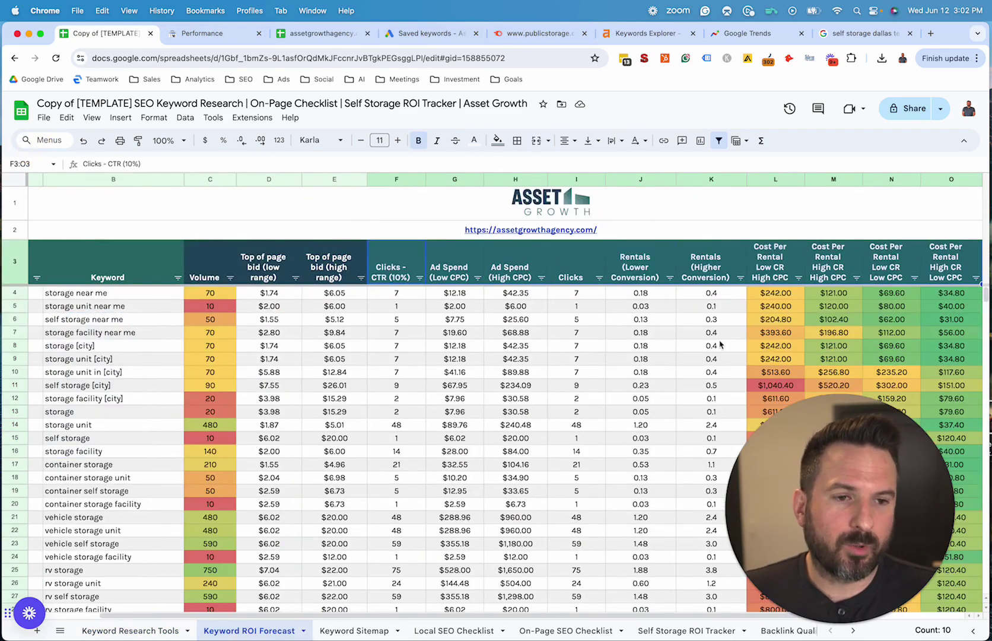
- Highlight Keyword ROI Forecast rows and select the self storage near me keyword
drag(936, 312, 89, 381)
drag(469, 467, 53, 478)
click(260, 321)
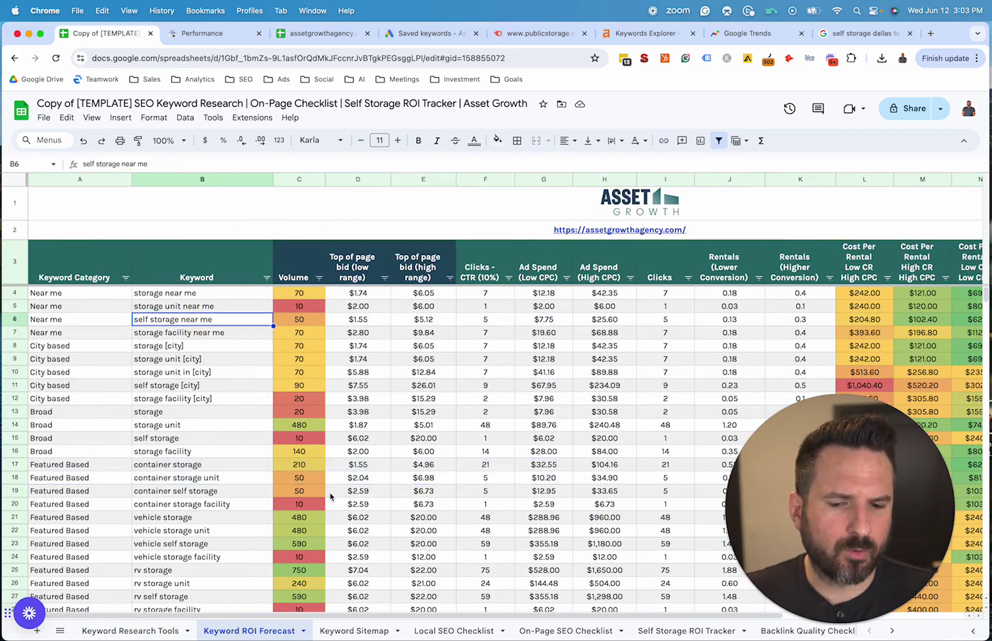
- On the Keyword Sitemap sheet, highlight the Manhattan, Brooklyn and Queens page URLs and keywords
click(354, 630)
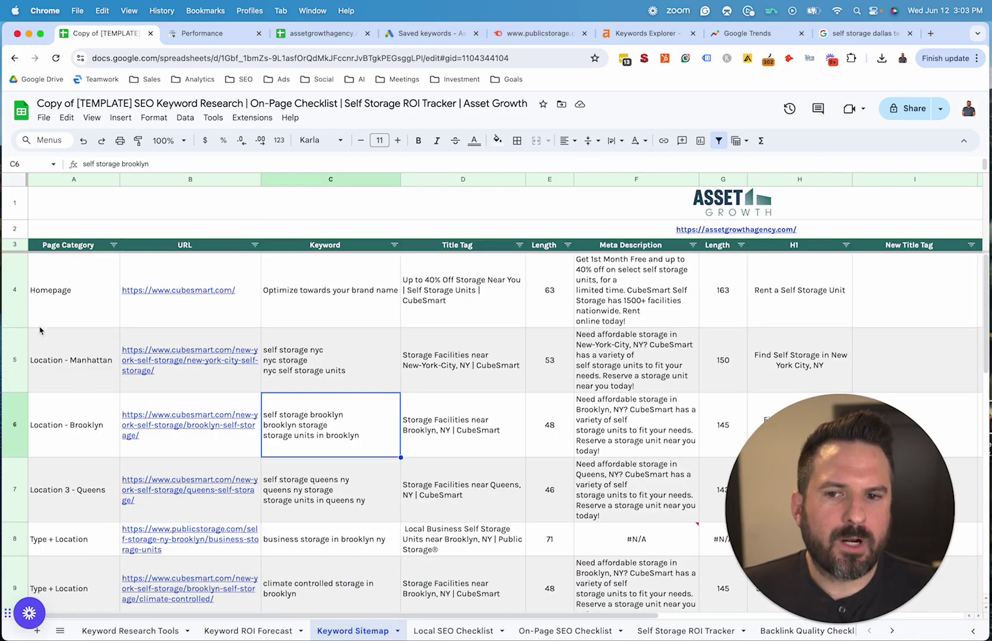
drag(67, 372, 192, 508)
drag(197, 549, 223, 499)
click(316, 355)
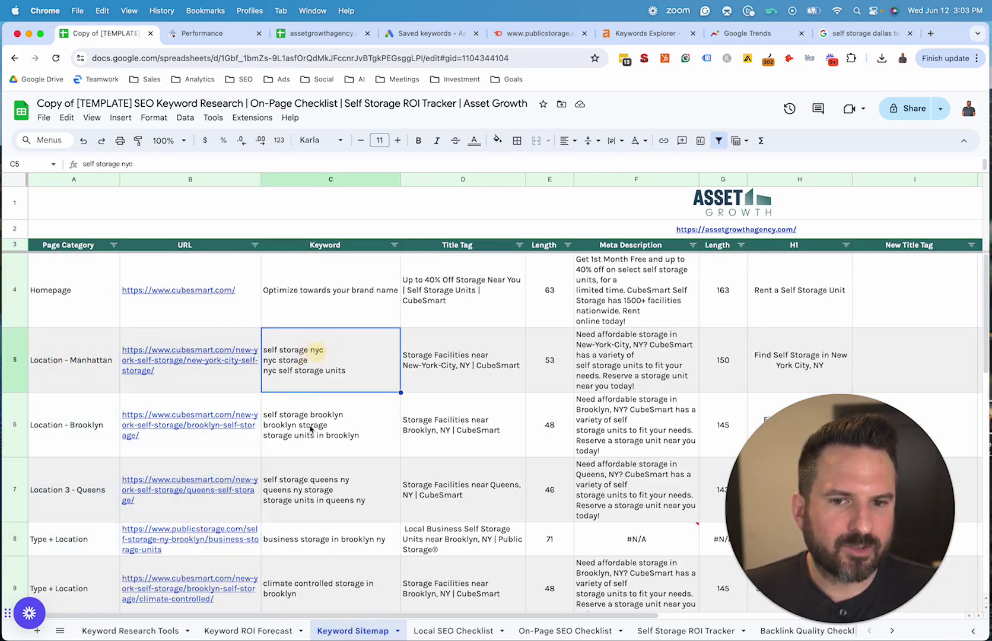
click(310, 426)
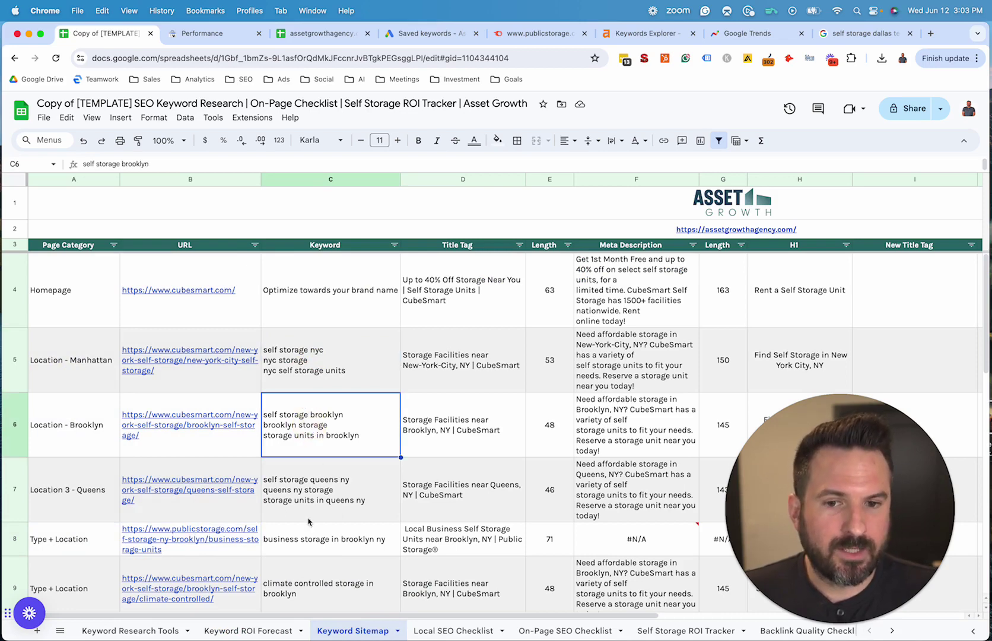
click(177, 474)
click(199, 409)
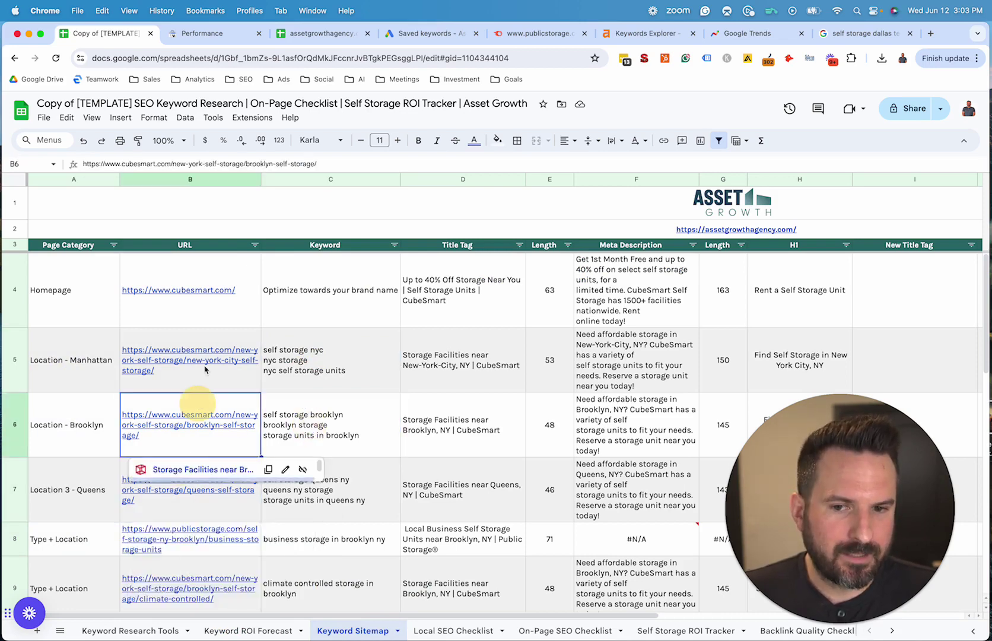
click(204, 332)
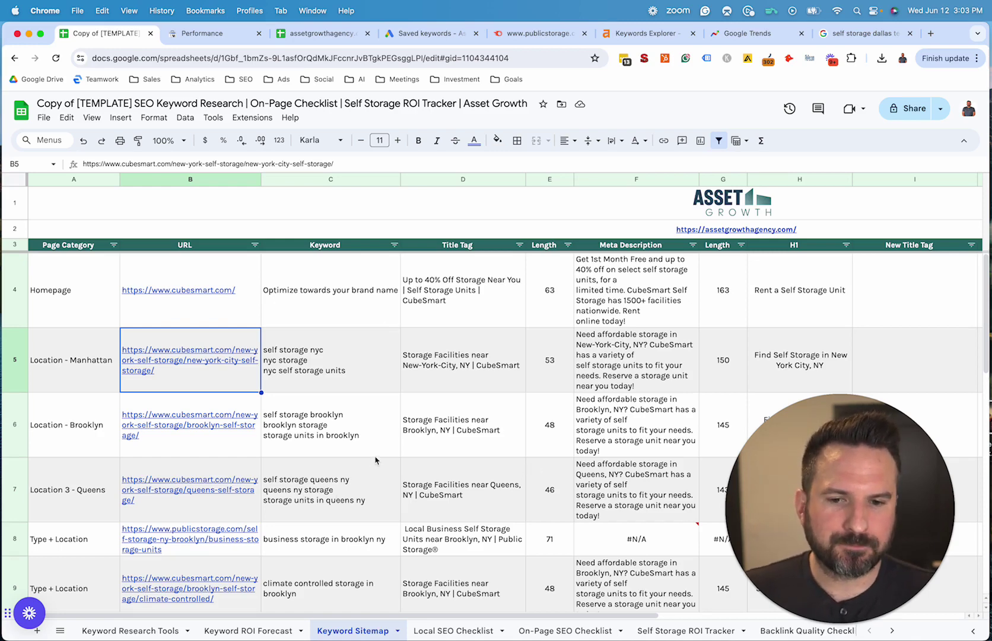
click(308, 336)
drag(323, 297, 155, 482)
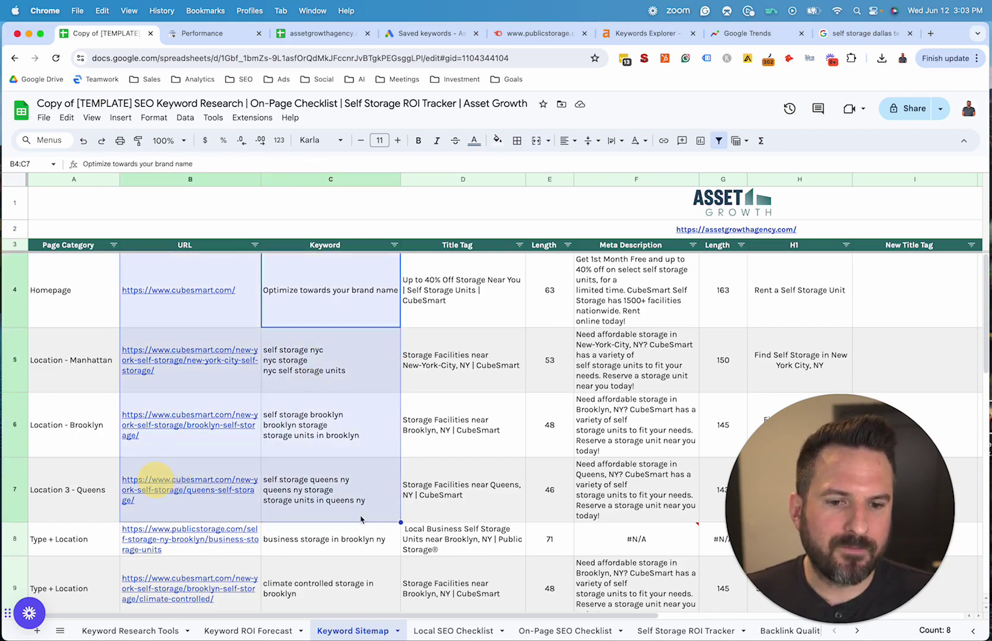
- Review the On-Page SEO Checklist sheet, then go back to the Keyword Sitemap
click(563, 627)
scroll(71, 280, up, 5)
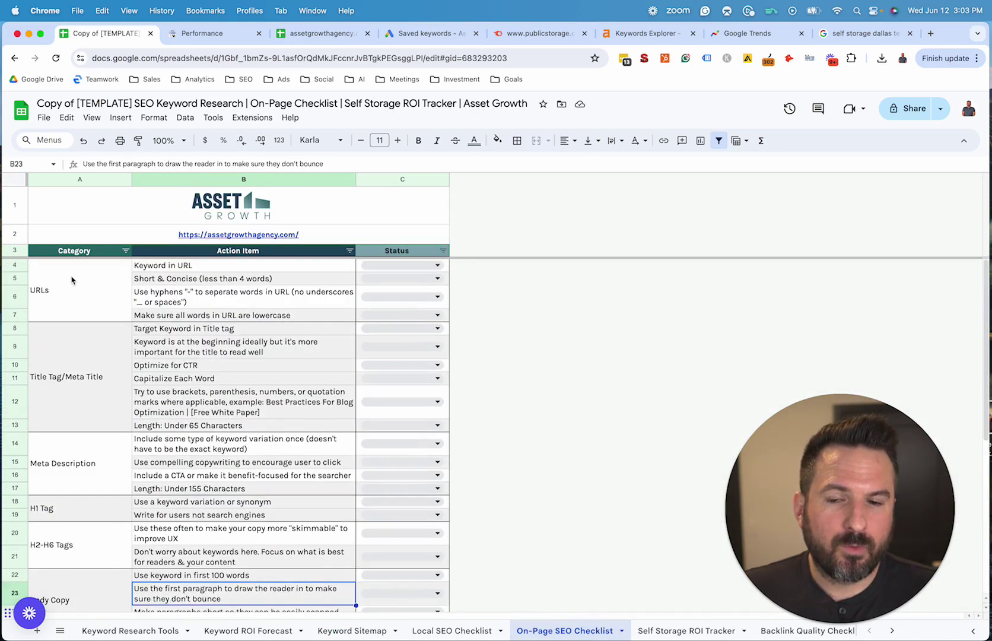
drag(72, 280, 465, 528)
scroll(409, 442, down, 5)
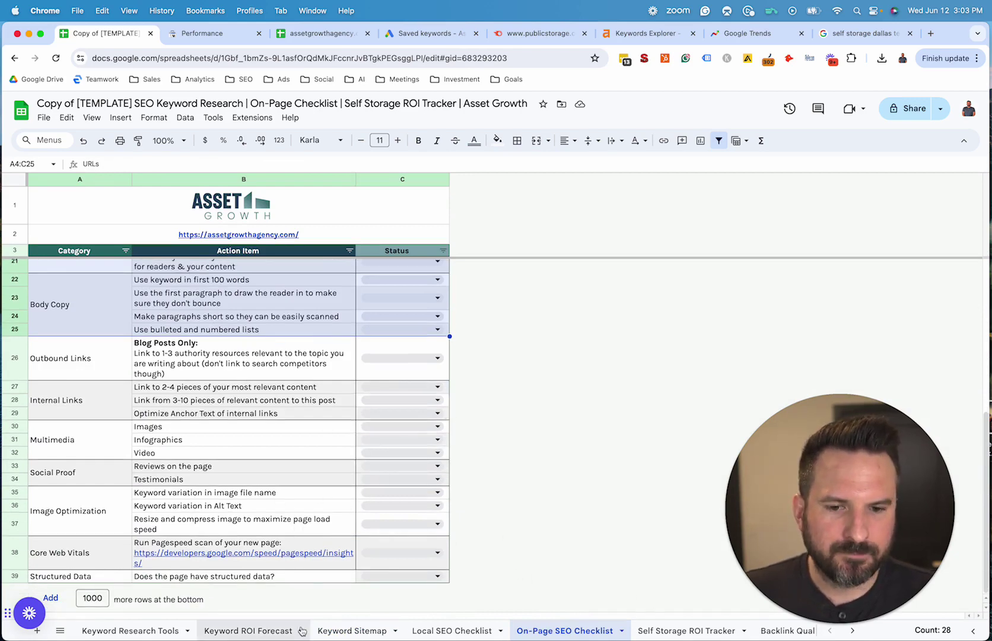
click(353, 630)
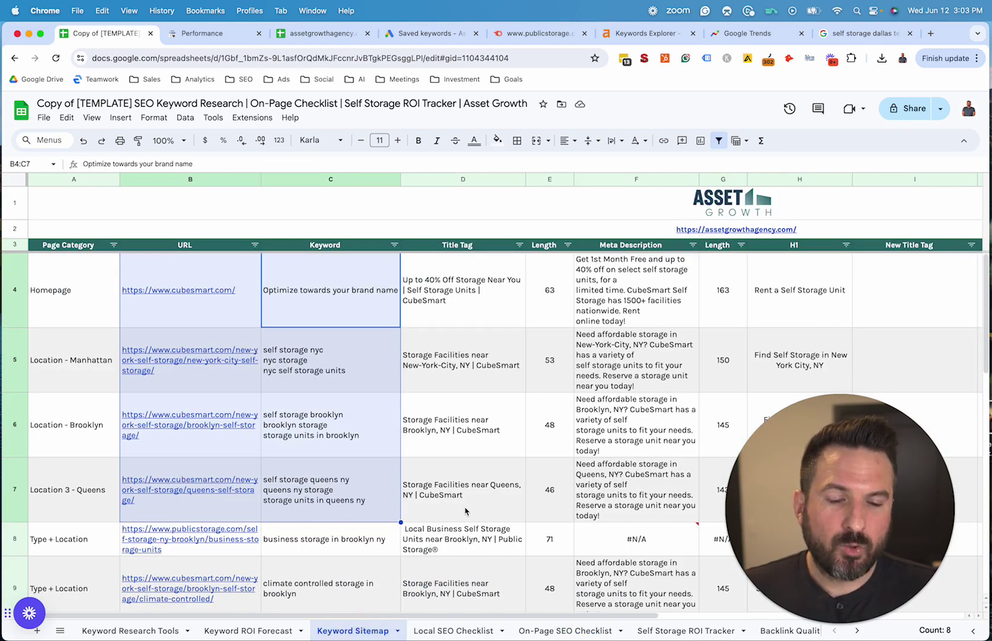
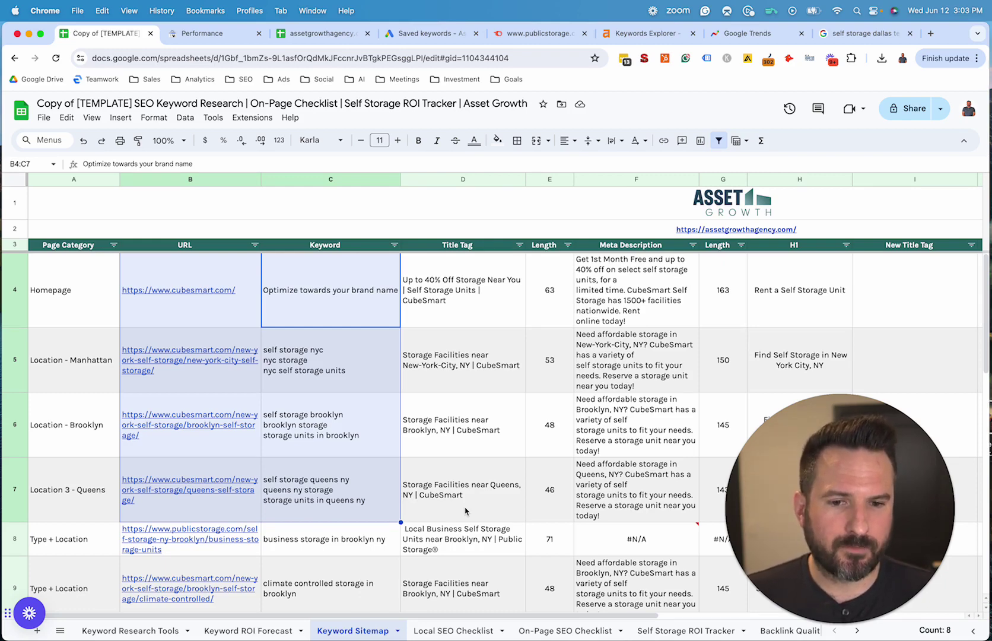
- Check the Homepage row and site search queries, then bring up the Keyword Research Tools sheet
click(62, 291)
scroll(324, 315, right, 1)
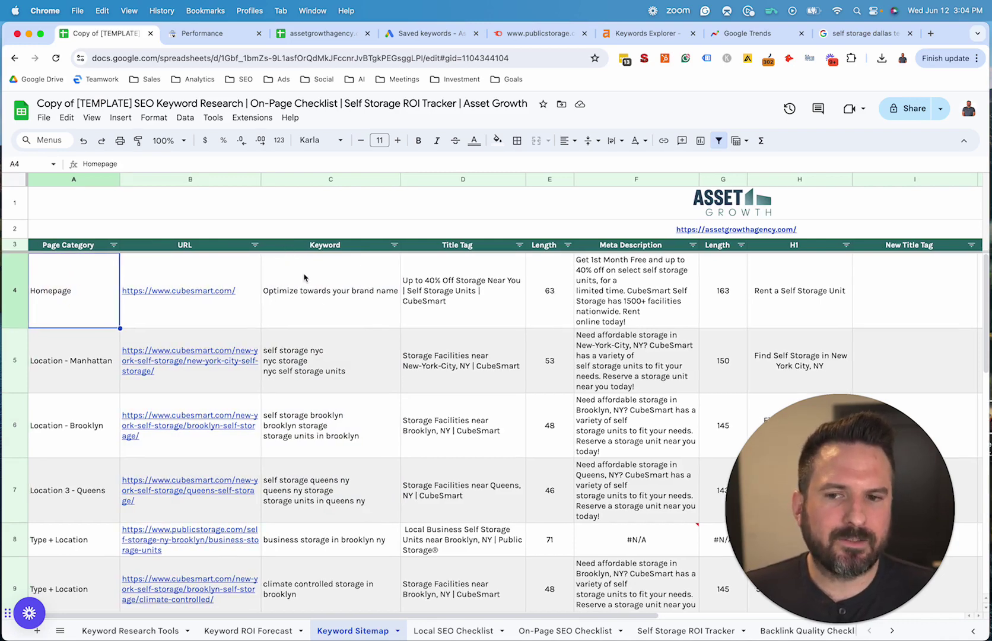
click(299, 34)
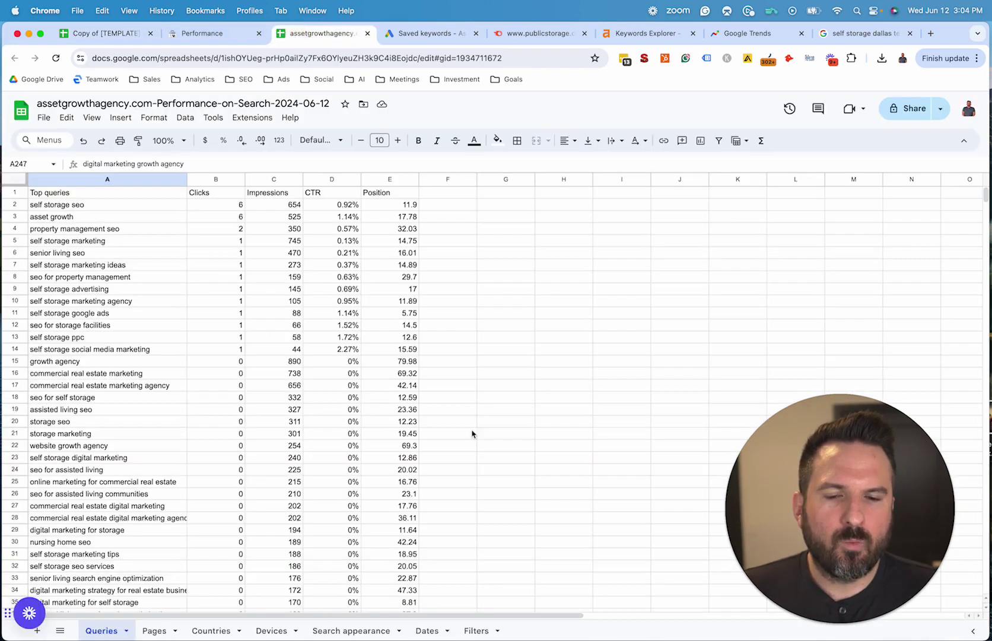
click(87, 34)
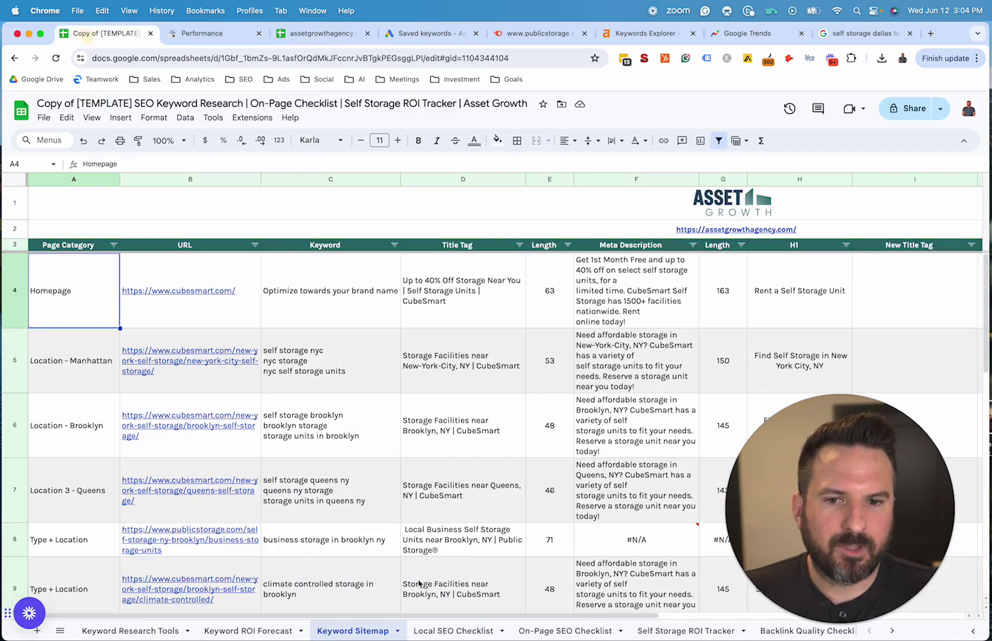
click(142, 634)
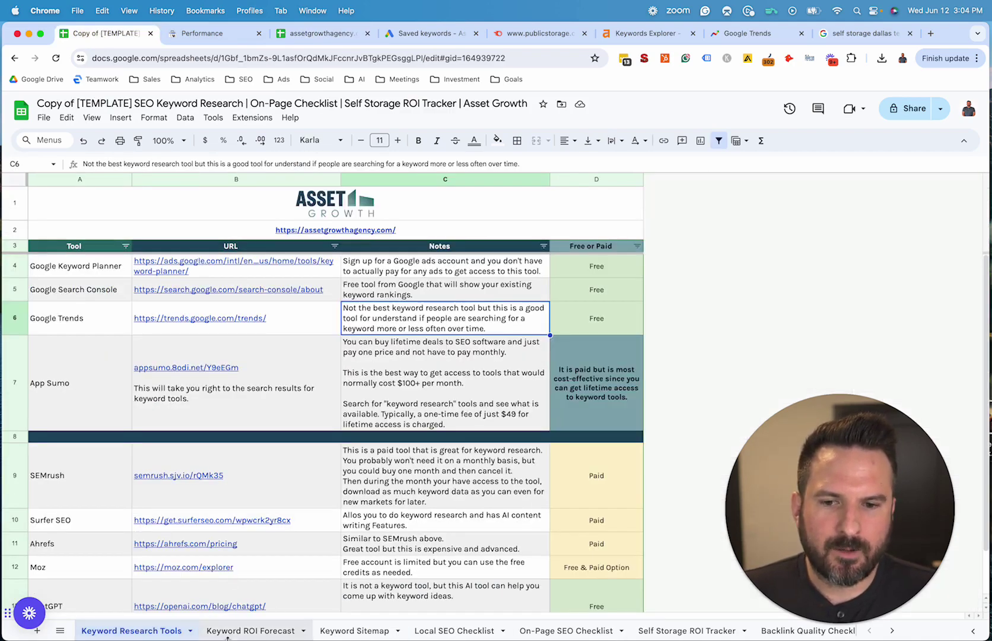
- On the Keyword ROI Forecast sheet, point out the container storage, self storage [city] and storage facility keywords
click(250, 630)
drag(178, 347, 23, 608)
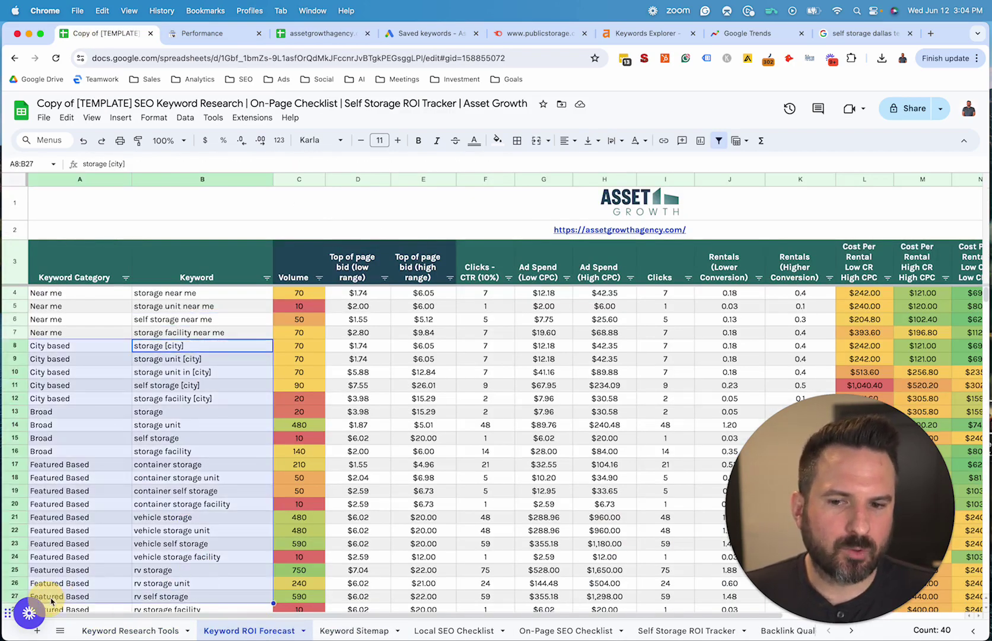
click(172, 478)
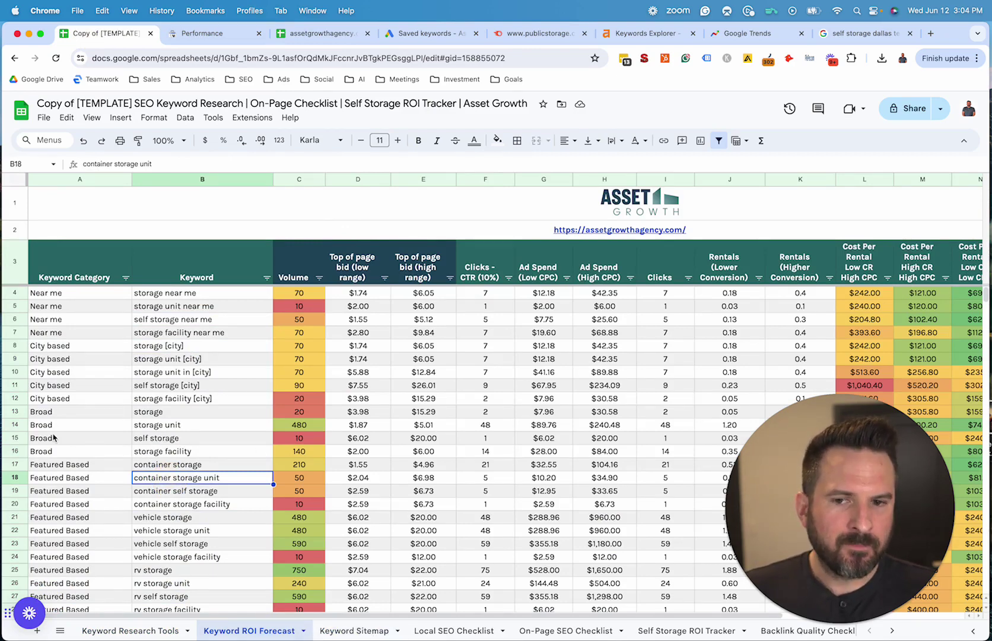
click(145, 386)
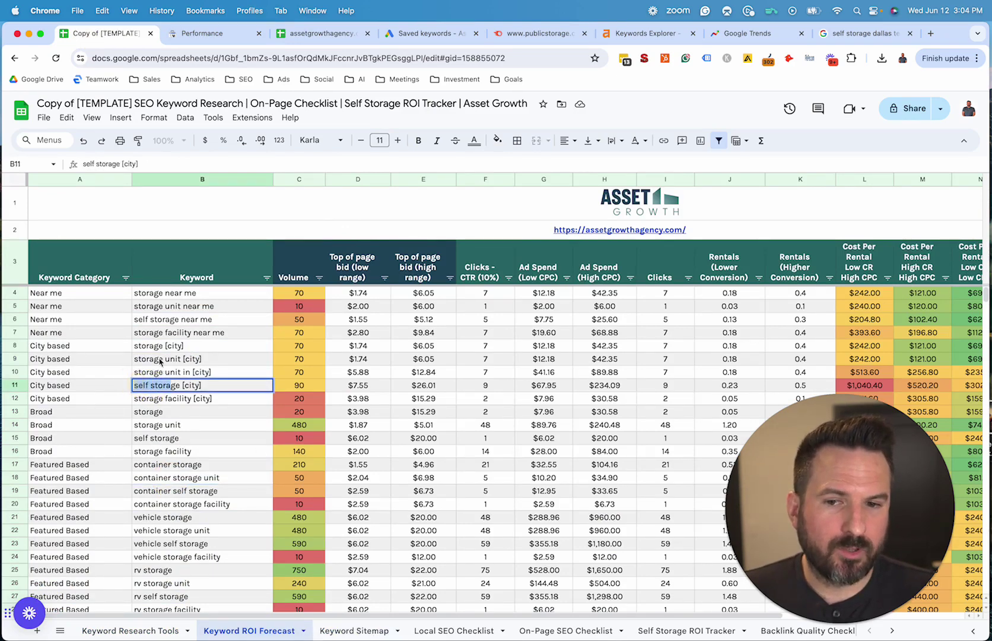
click(152, 335)
click(174, 469)
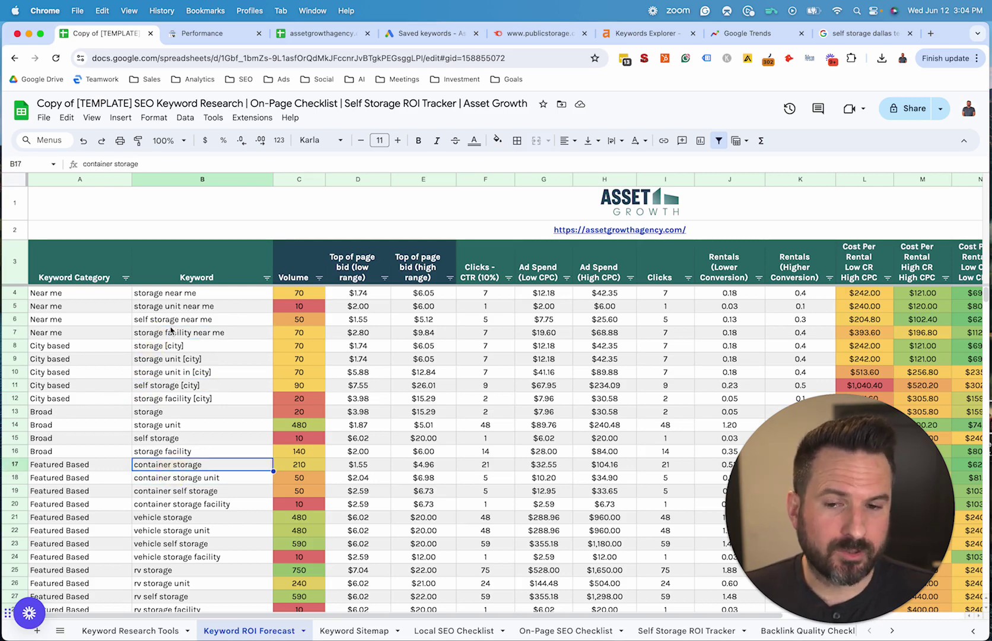
- Highlight the column A categories and the storage near me, self storage near me and storage facility near me keywords
drag(51, 295, 196, 288)
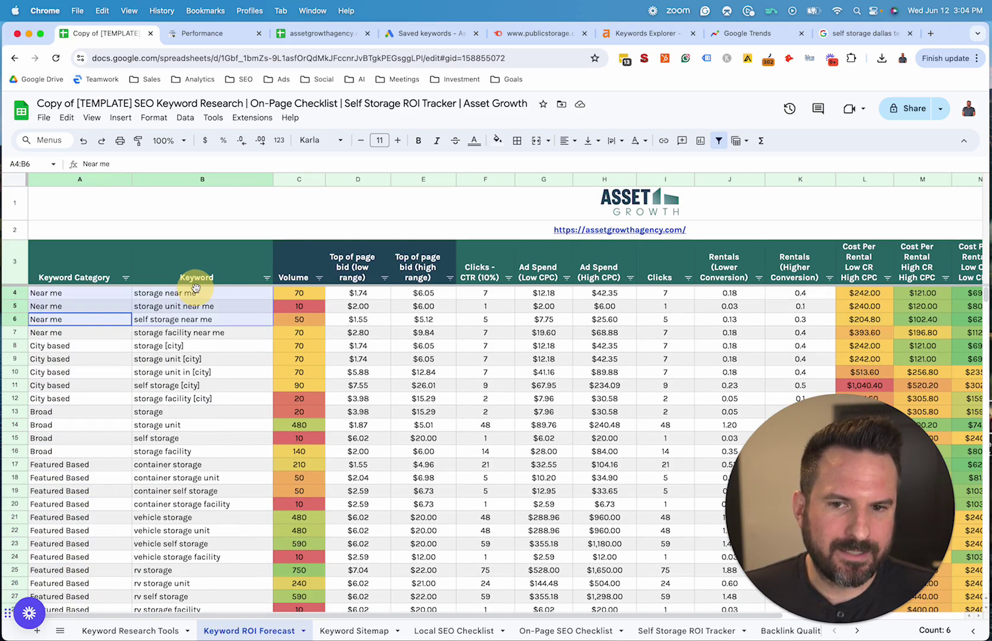
click(140, 292)
click(140, 318)
click(148, 333)
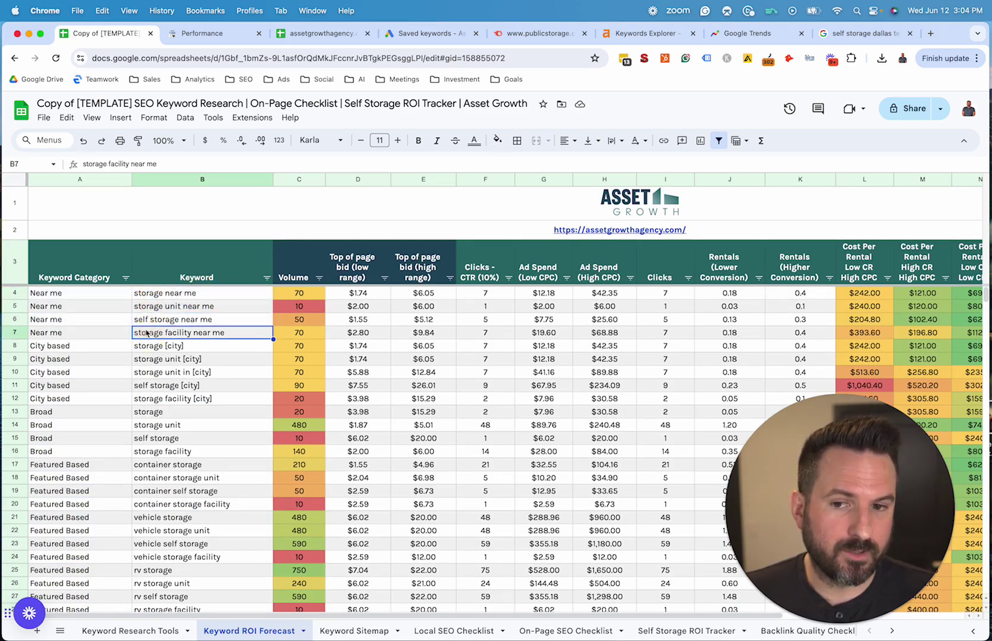
- Highlight the five City based rows and the four Broad keyword rows with their volumes
drag(60, 347, 230, 406)
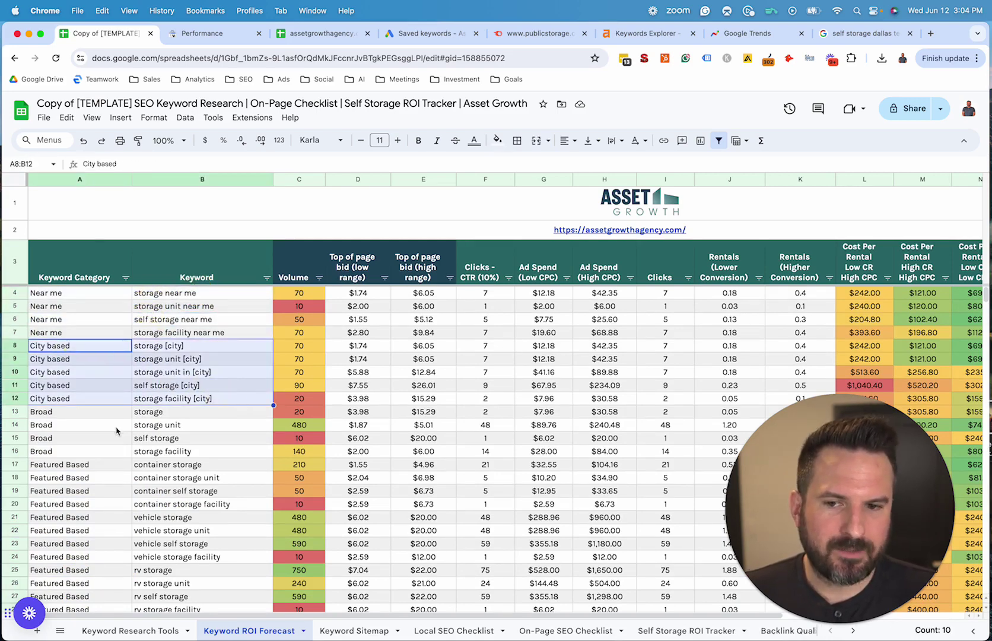
drag(70, 413, 231, 450)
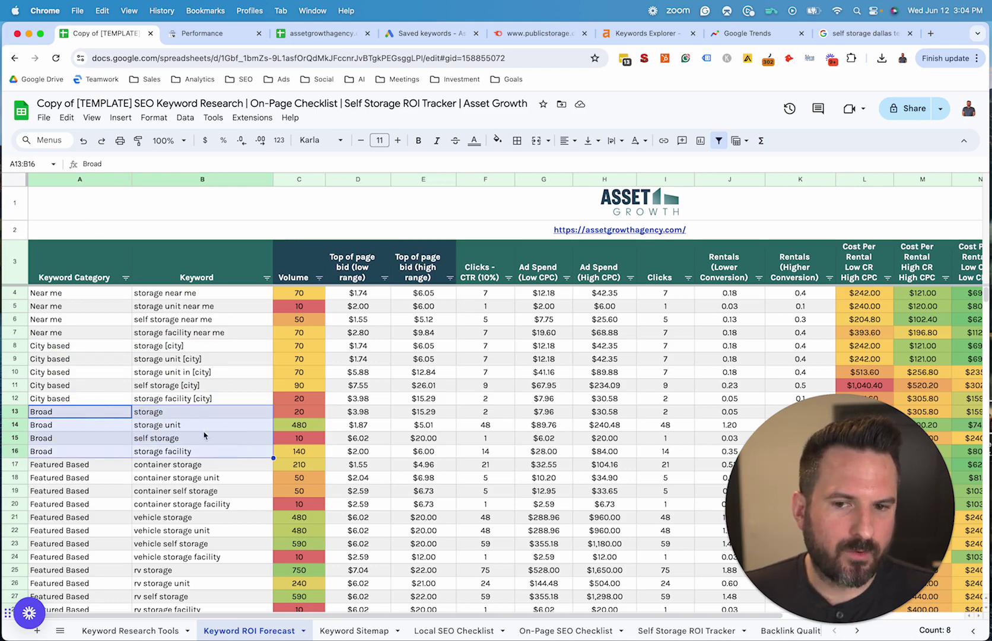
click(170, 426)
drag(161, 414, 166, 449)
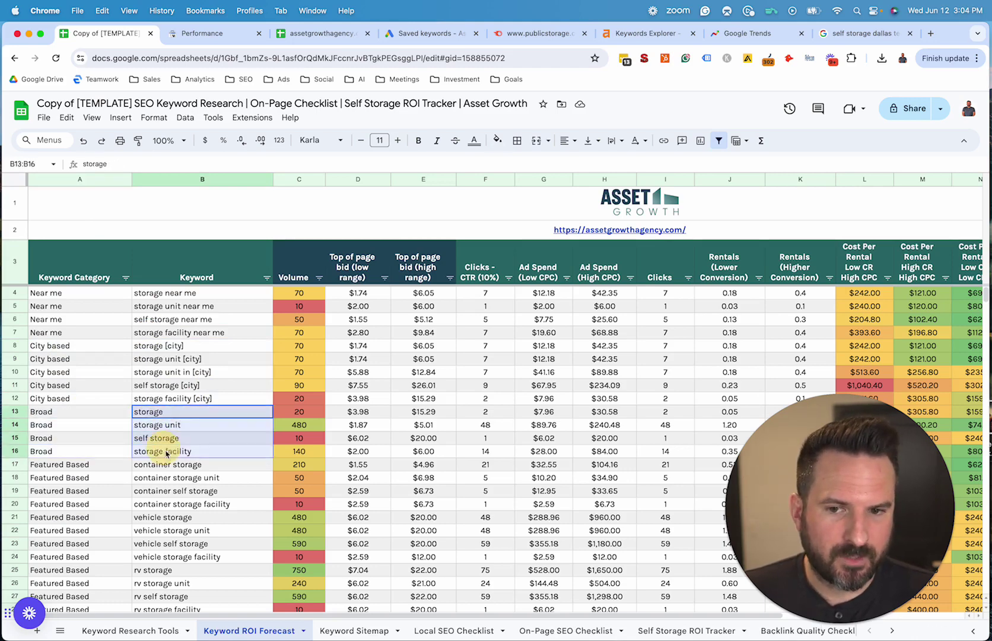
drag(320, 414, 77, 455)
- Highlight the Featured Based rows and point to the vehicle storage and climate controlled self storage keywords
scroll(125, 468, down, 1)
drag(74, 520, 81, 535)
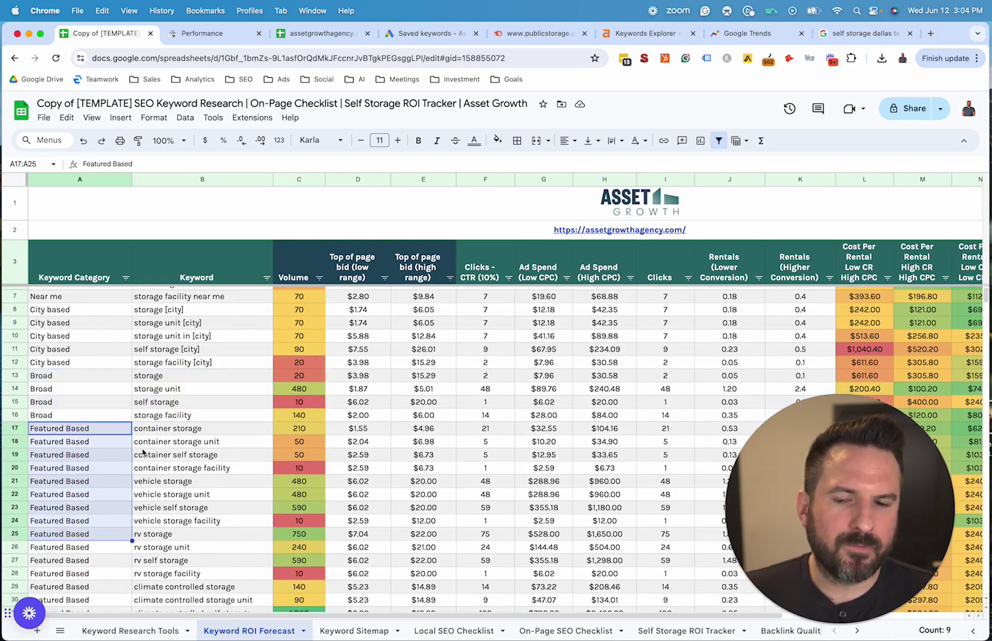
scroll(160, 489, up, 1)
click(177, 484)
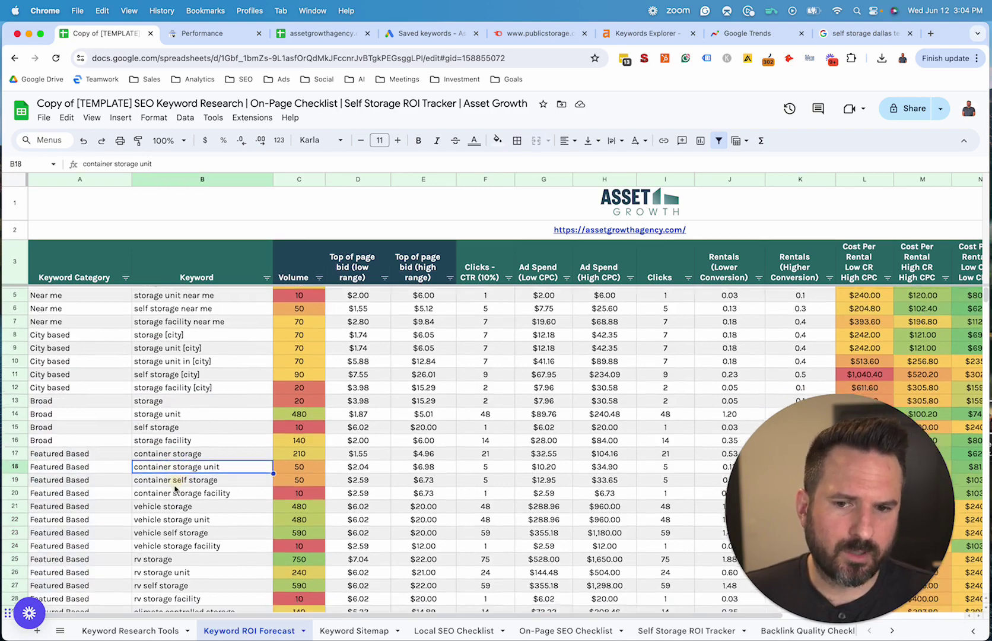
scroll(175, 485, down, 2)
click(150, 467)
click(159, 427)
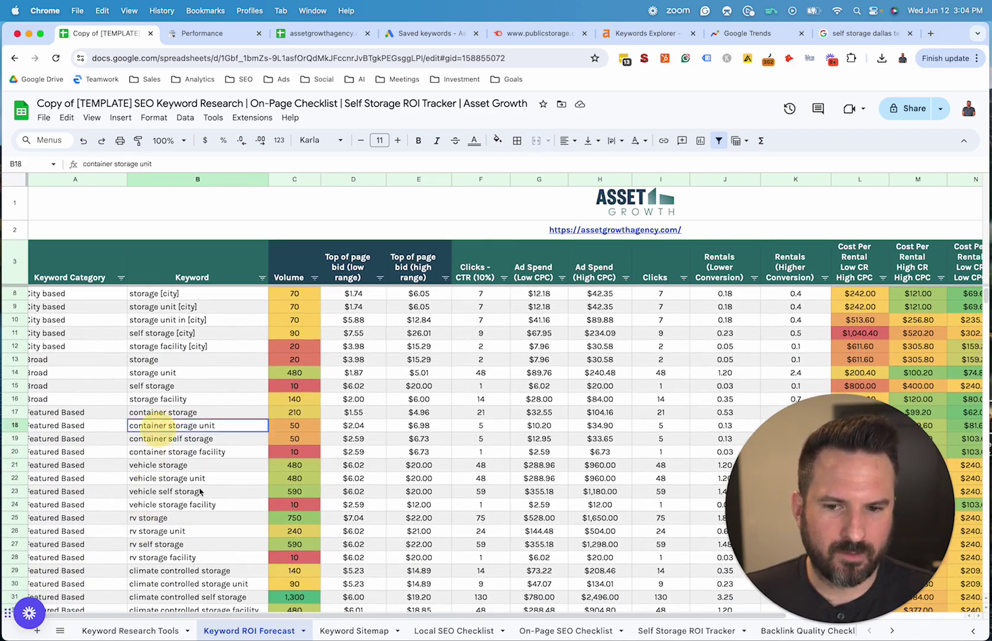
scroll(160, 433, down, 2)
click(163, 532)
- Point to the vehicle storage facility and climate controlled storage keywords
scroll(41, 504, up, 1)
scroll(56, 498, up, 1)
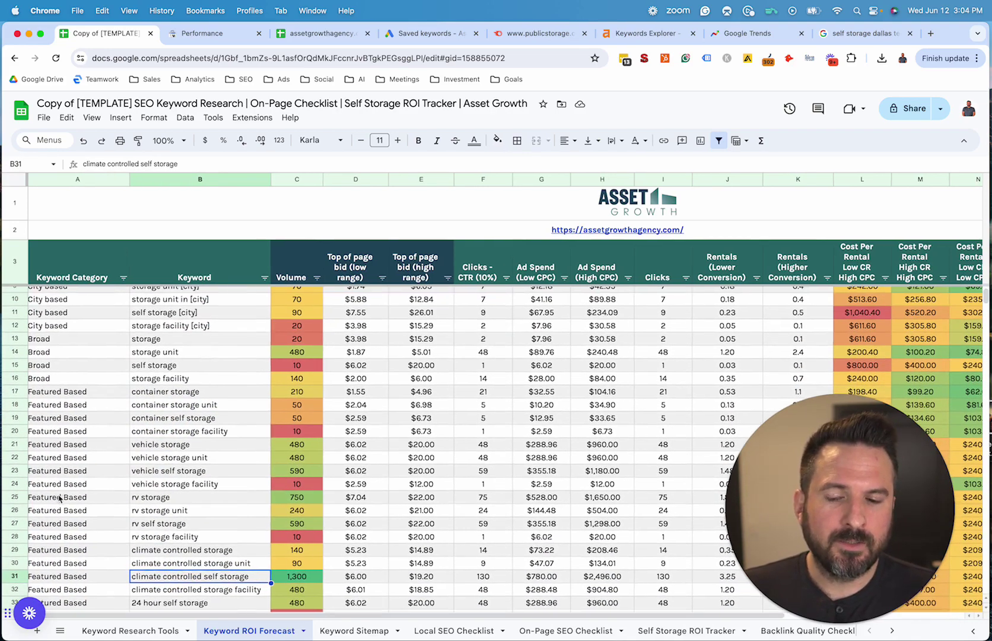
scroll(55, 499, left, 1)
drag(149, 422, 148, 417)
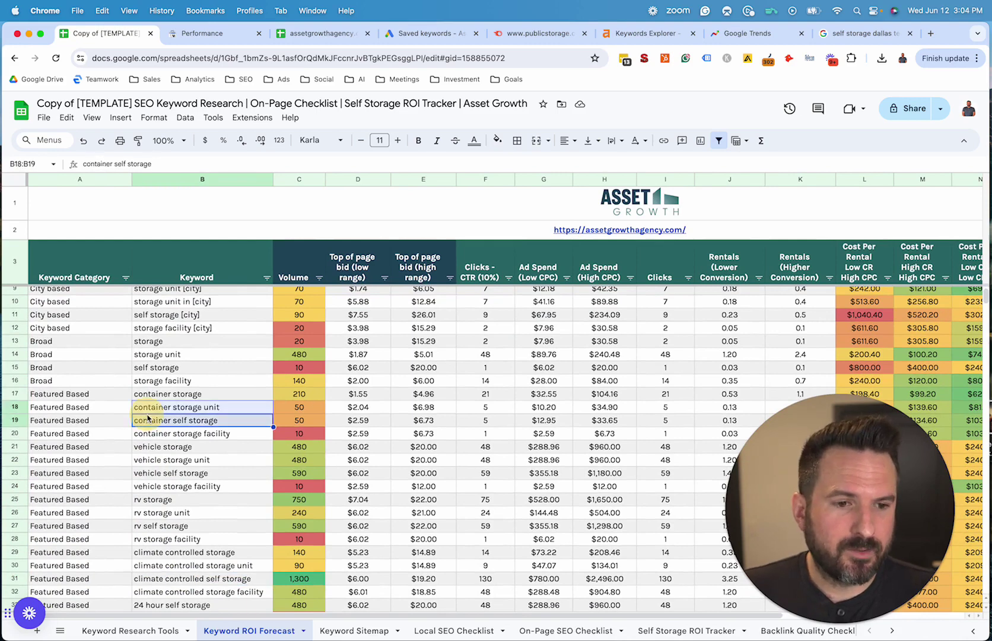
click(153, 486)
click(153, 552)
scroll(136, 416, down, 5)
scroll(123, 495, down, 1)
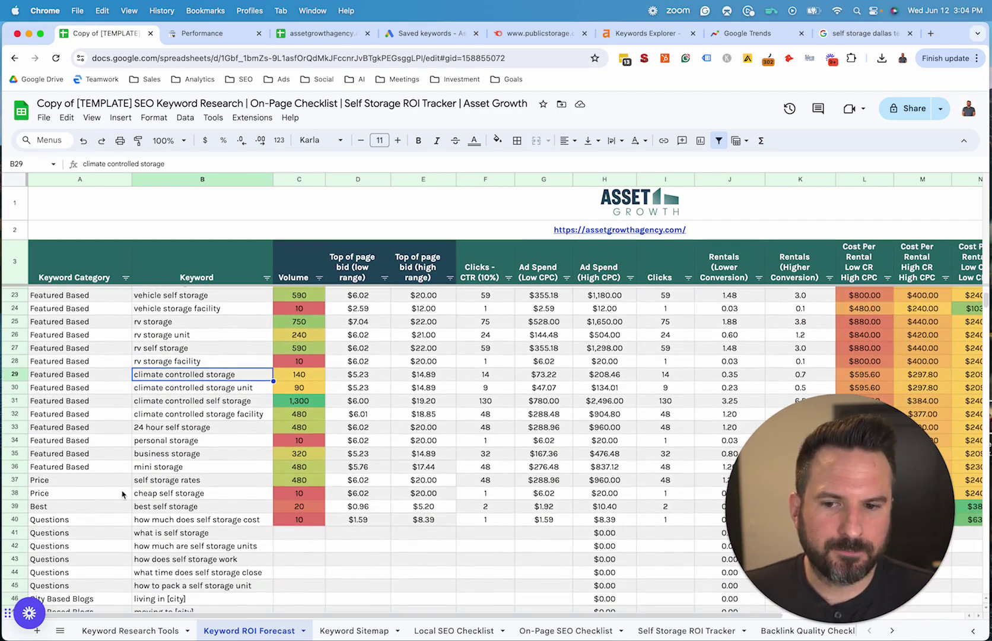
- Highlight the Price, Best and Questions keyword rows, then move to the Keyword Sitemap sheet
drag(89, 492, 205, 500)
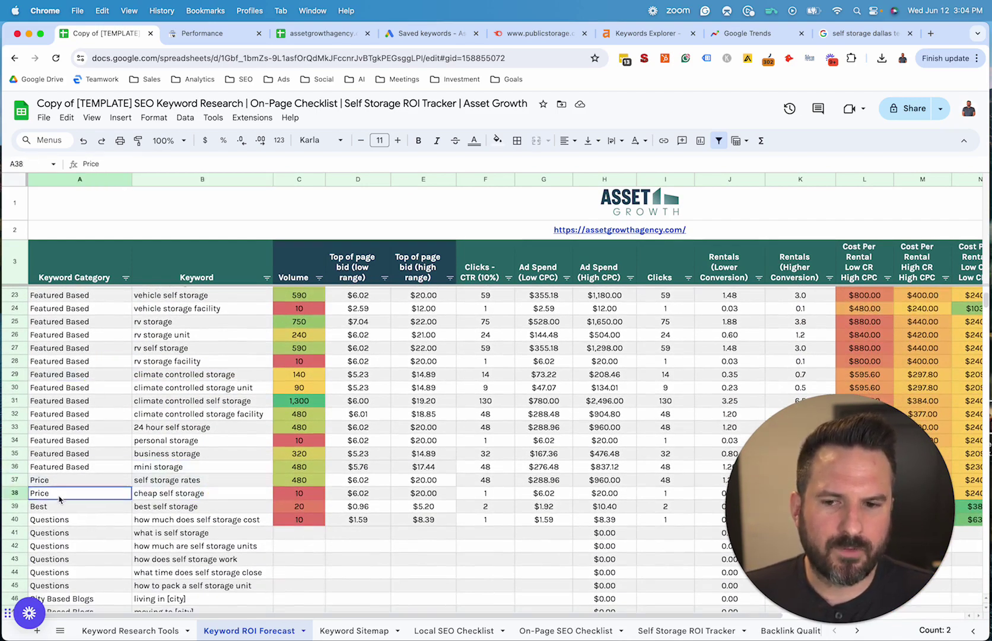
key(shift+Down)
key(shift+Down)
key(shift+Down)
click(92, 350)
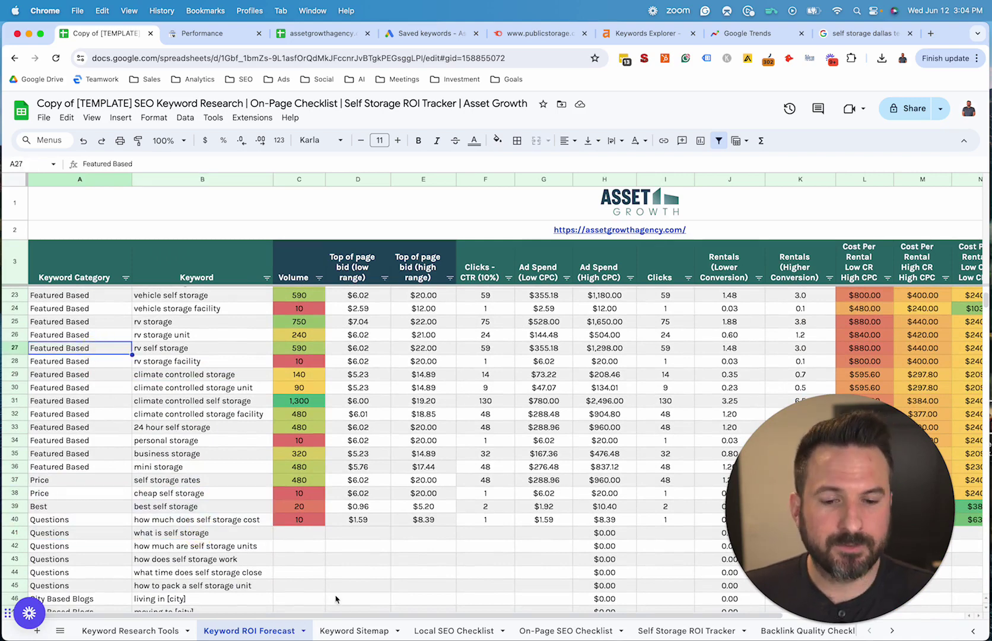
click(353, 630)
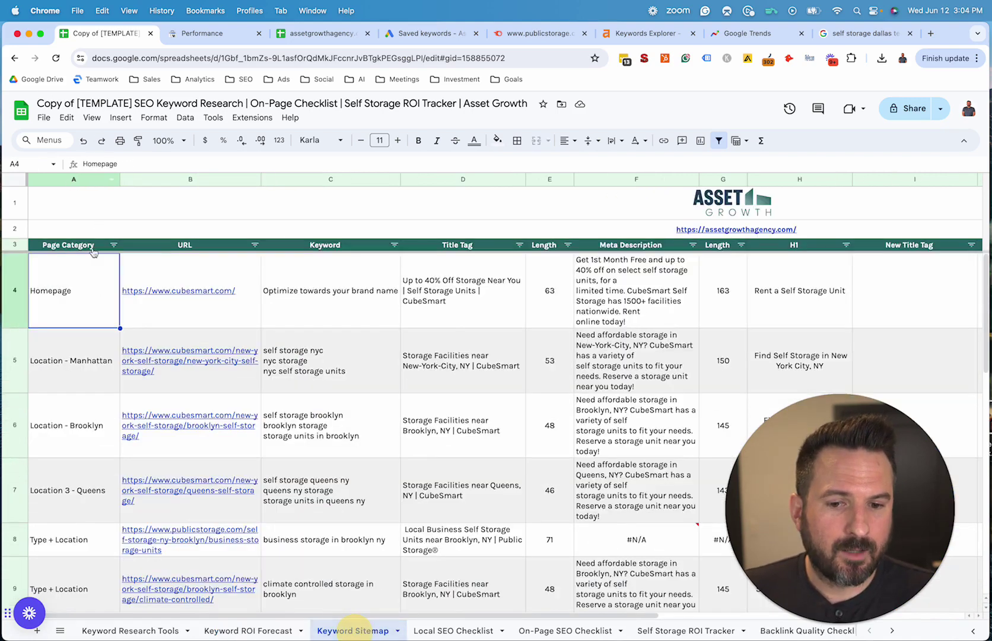
shift+click(279, 568)
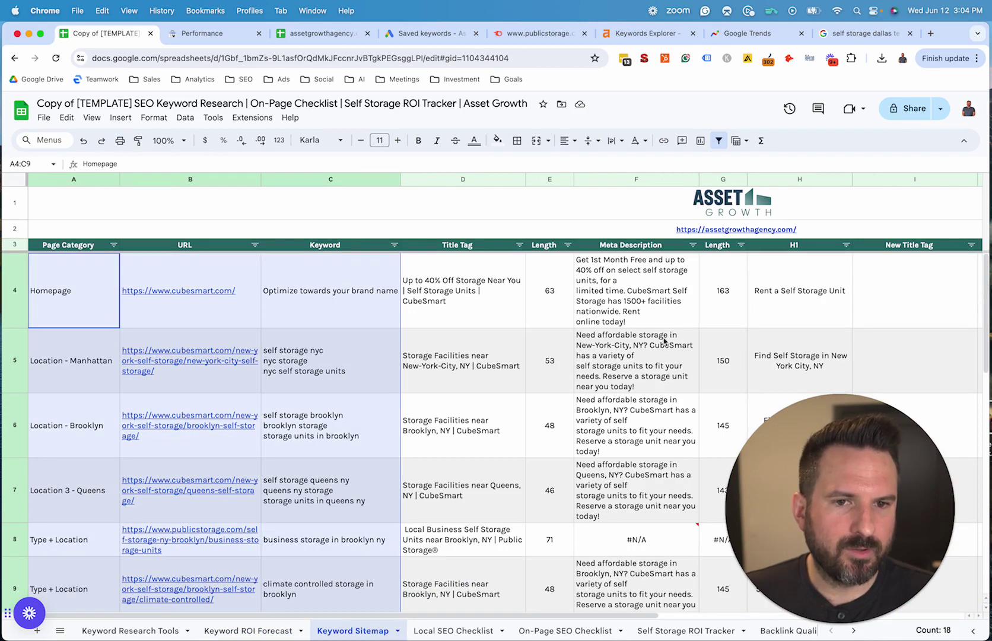
drag(429, 289, 445, 517)
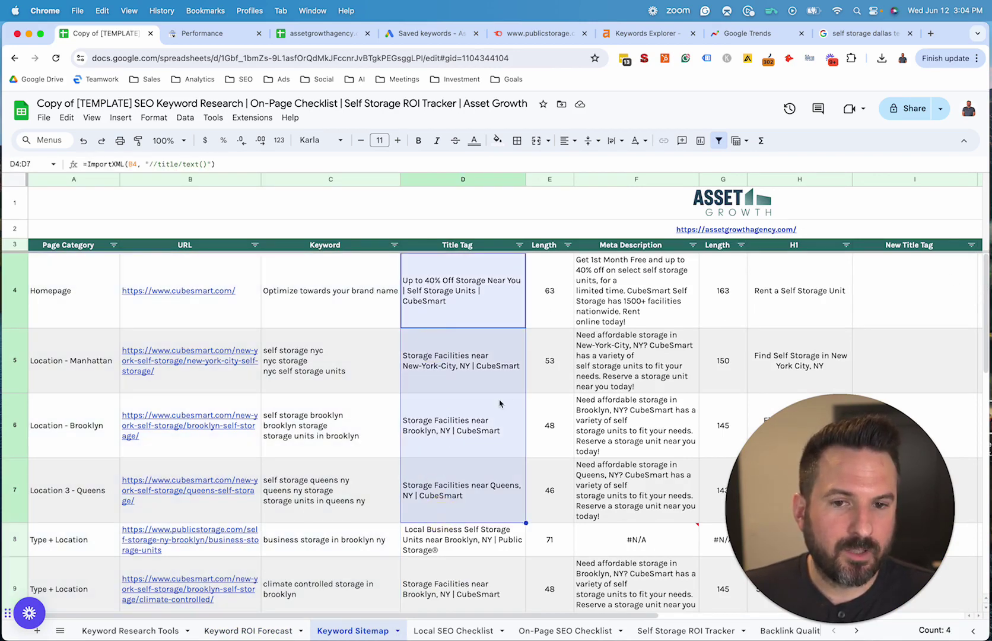
drag(178, 322, 190, 600)
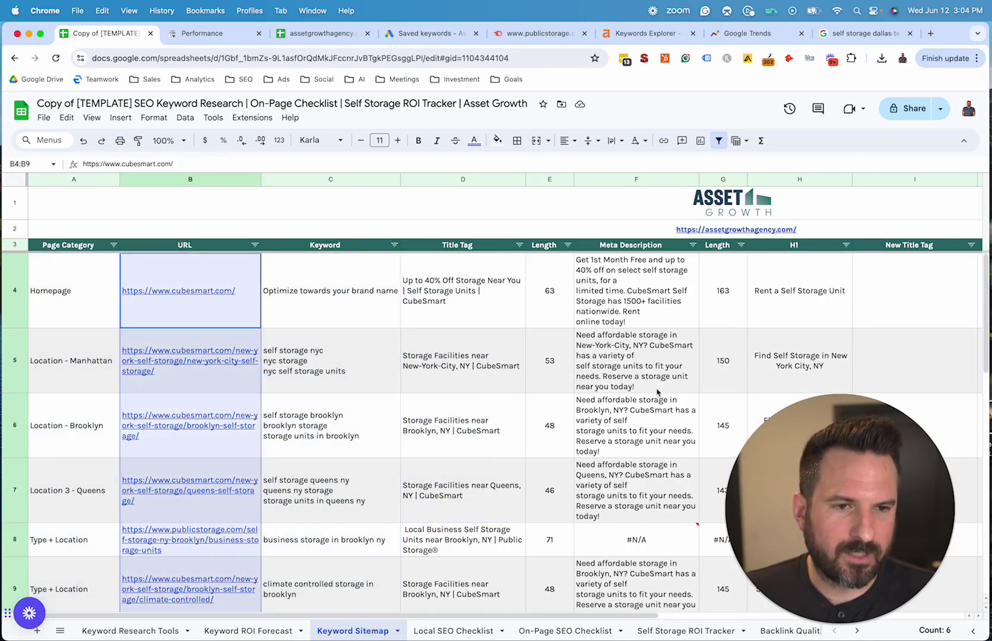
scroll(638, 390, right, 5)
drag(594, 291, 854, 308)
drag(913, 325, 976, 297)
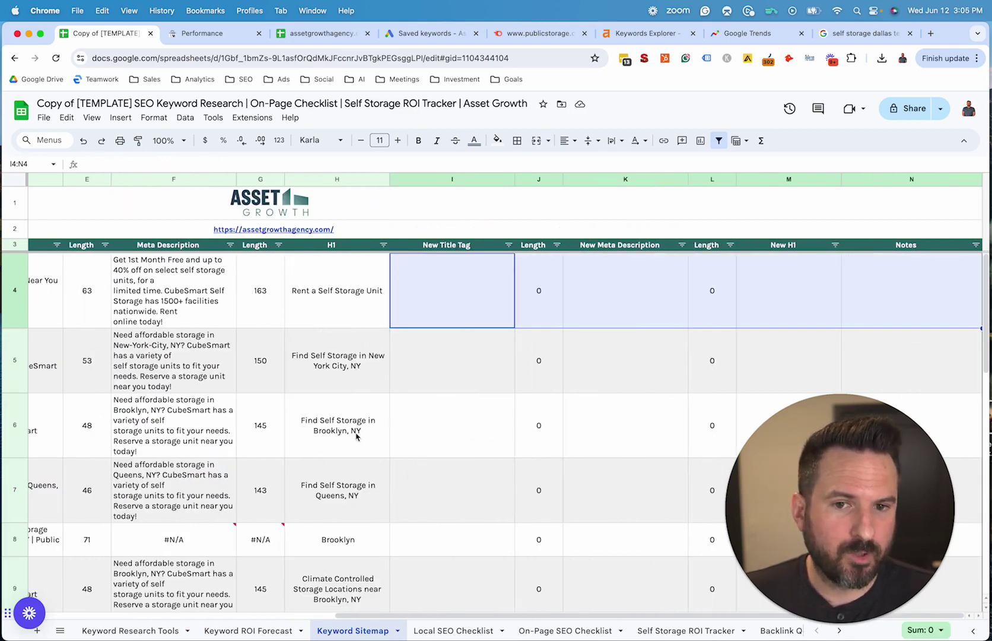
scroll(356, 436, down, 3)
scroll(406, 435, left, 2)
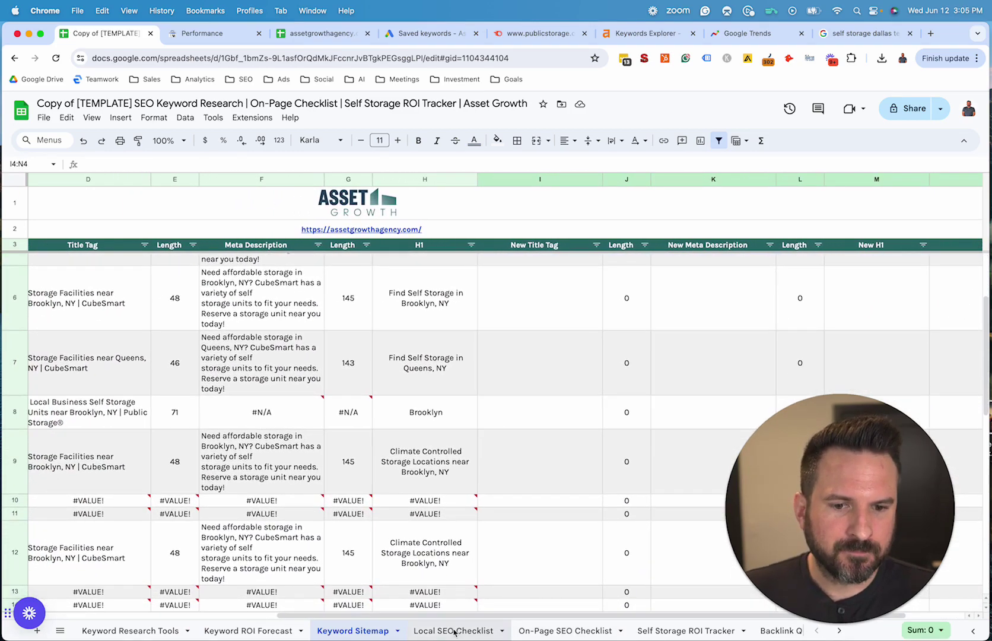
- Bring up the On-Page SEO Checklist sheet and view its top
click(549, 631)
scroll(275, 452, up, 4)
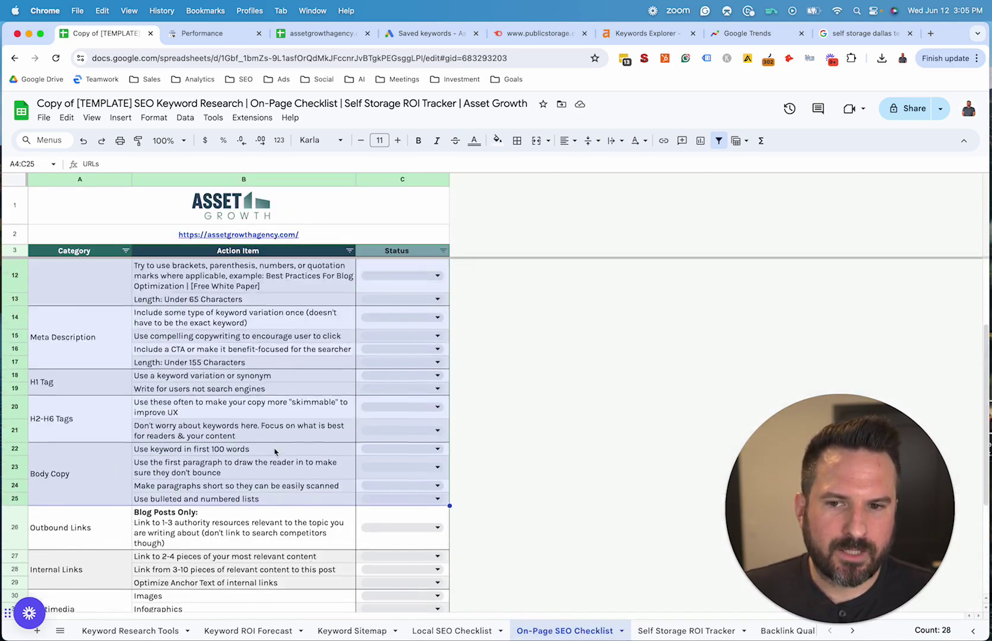
scroll(275, 452, up, 3)
- On the Local SEO Checklist, select the citations, reviews and link-building items down to the last row
click(442, 630)
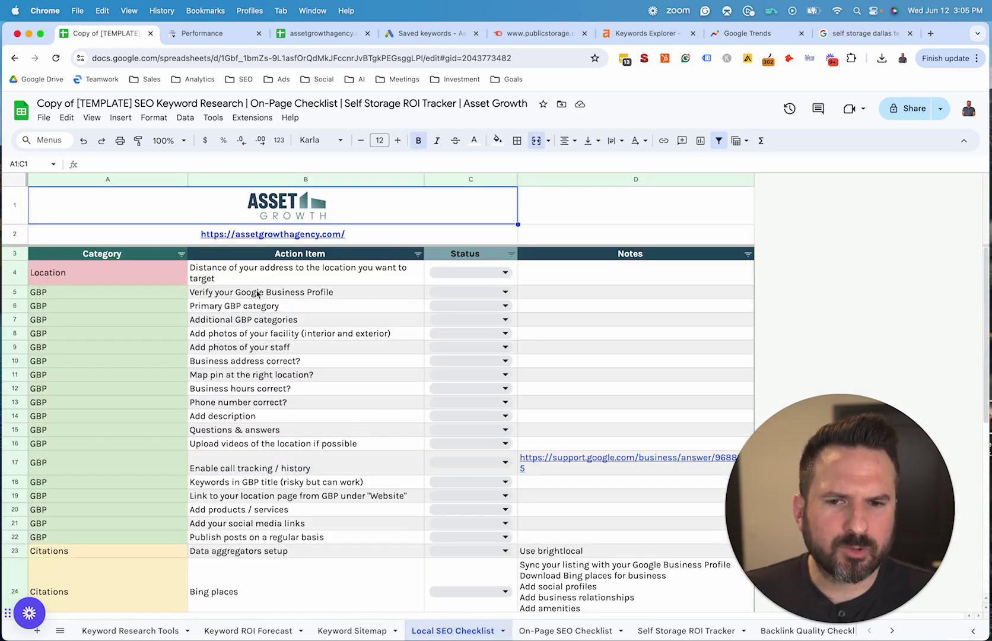
scroll(310, 399, down, 10)
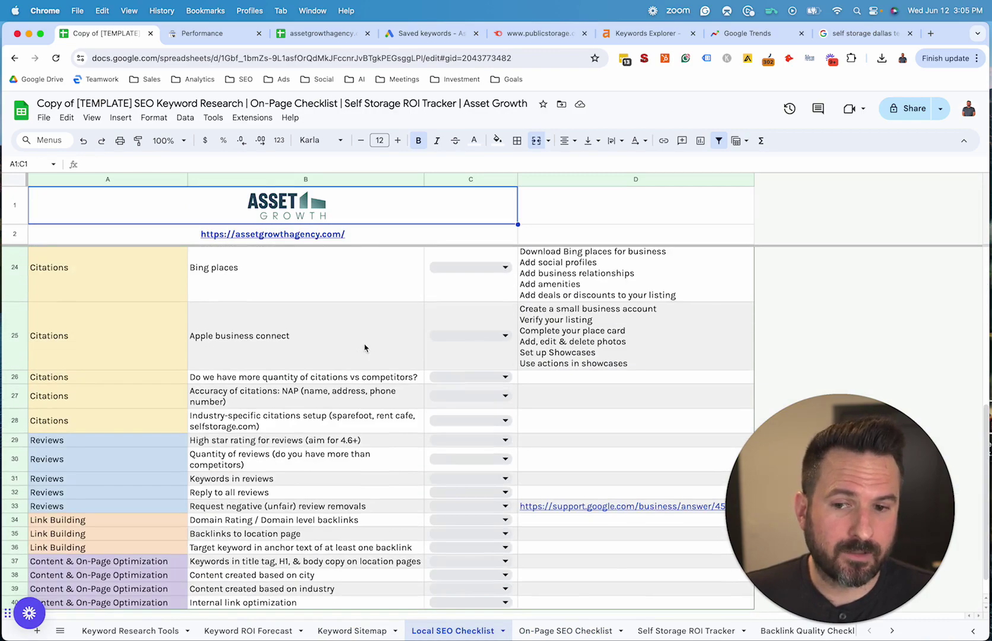
click(270, 332)
key(ctrl+shift+Down)
scroll(259, 457, down, 1)
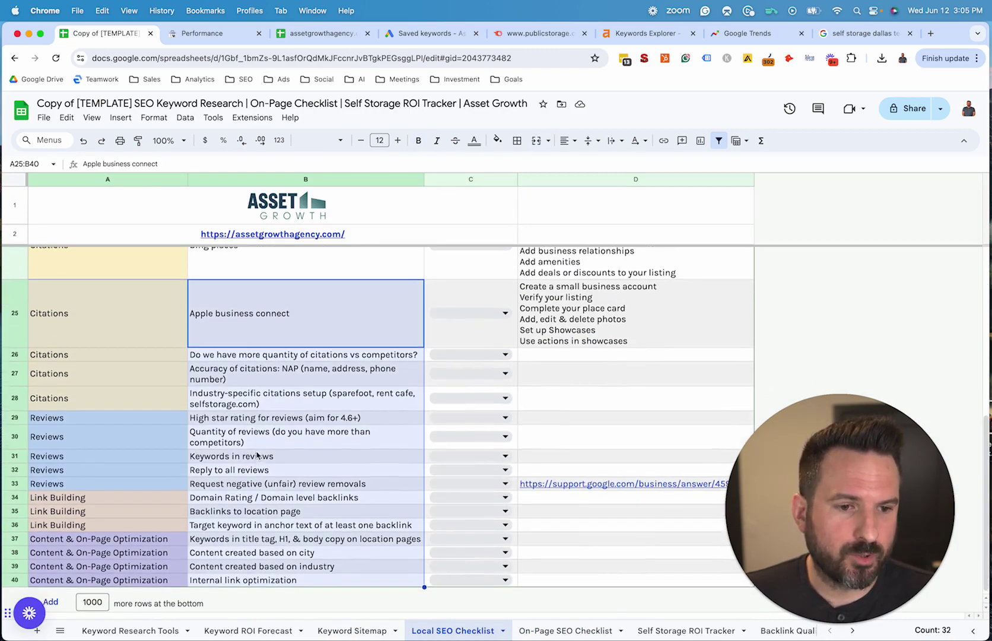
scroll(259, 458, up, 10)
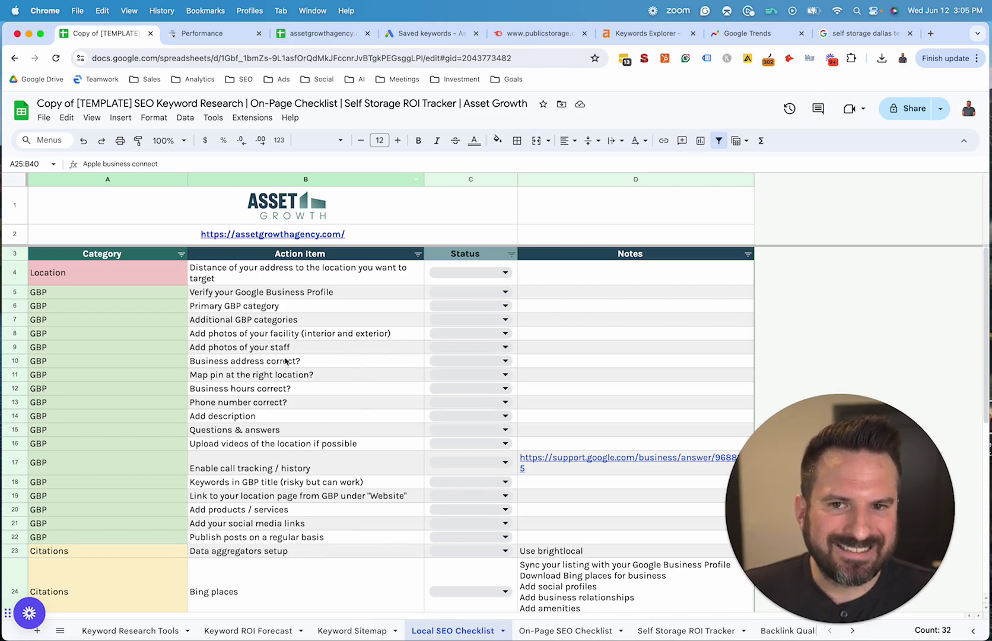
- Select the blank Backlink Quality Checklist rows A5:D12, then move to the Self Storage ROI Tracker
click(787, 630)
drag(178, 281, 573, 382)
click(237, 446)
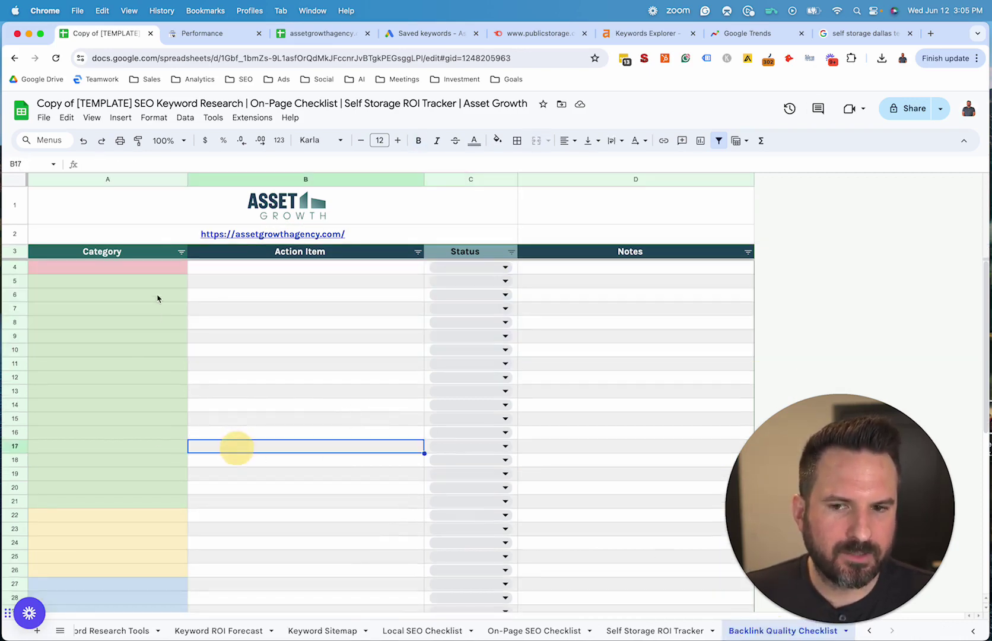
drag(157, 297, 458, 376)
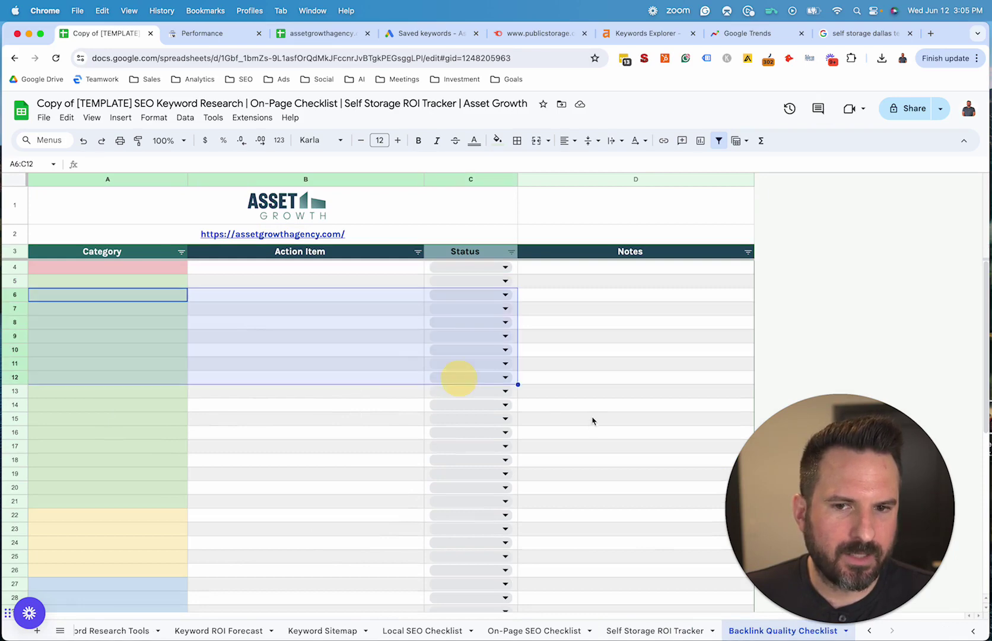
click(676, 629)
- Highlight the tracker's channel rows from Organic Search to Social Media
drag(104, 246, 413, 372)
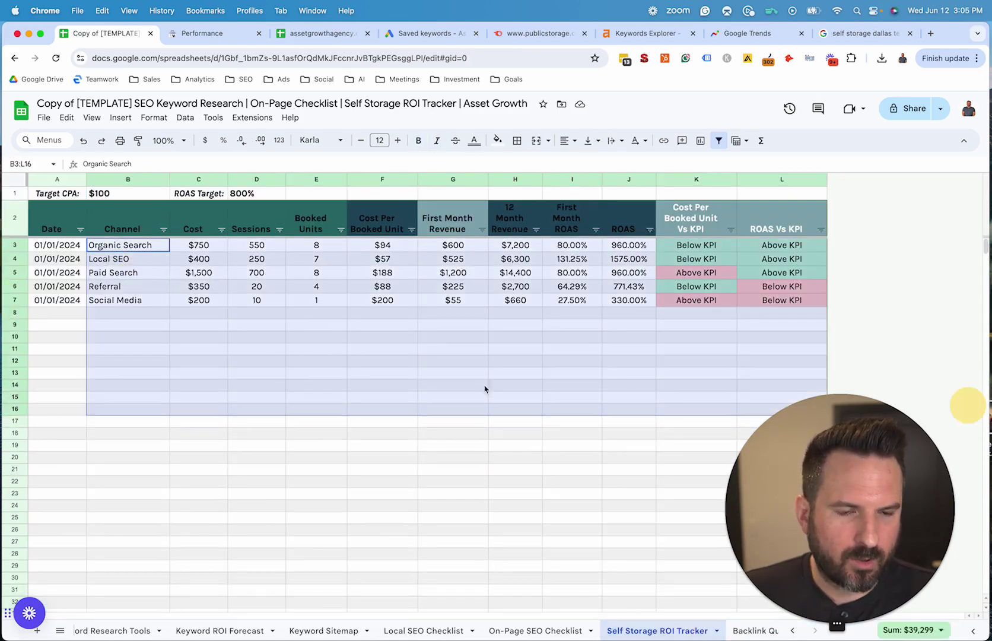
click(409, 386)
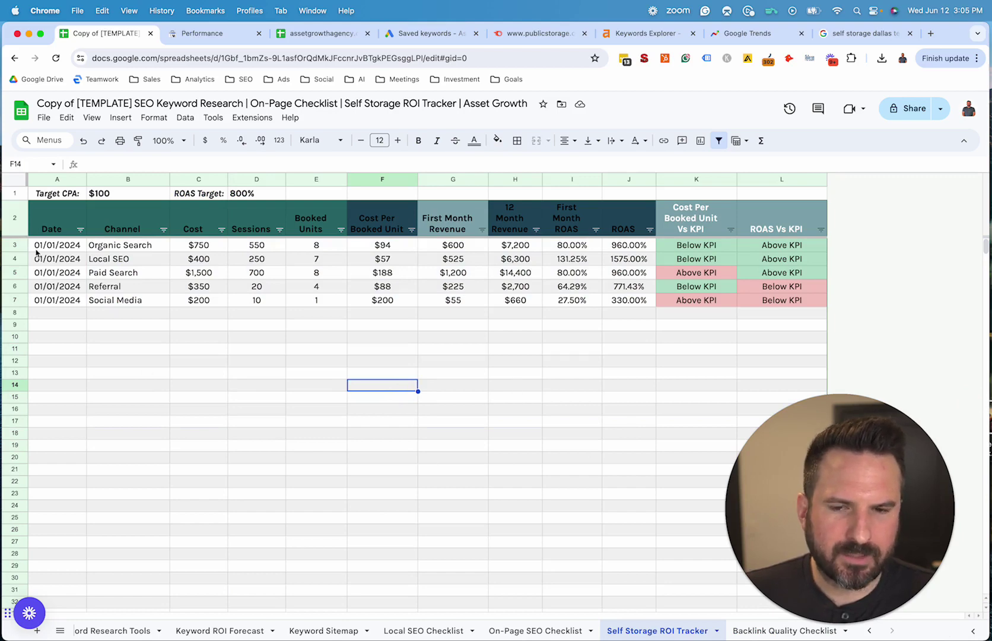
drag(35, 251, 837, 337)
click(316, 395)
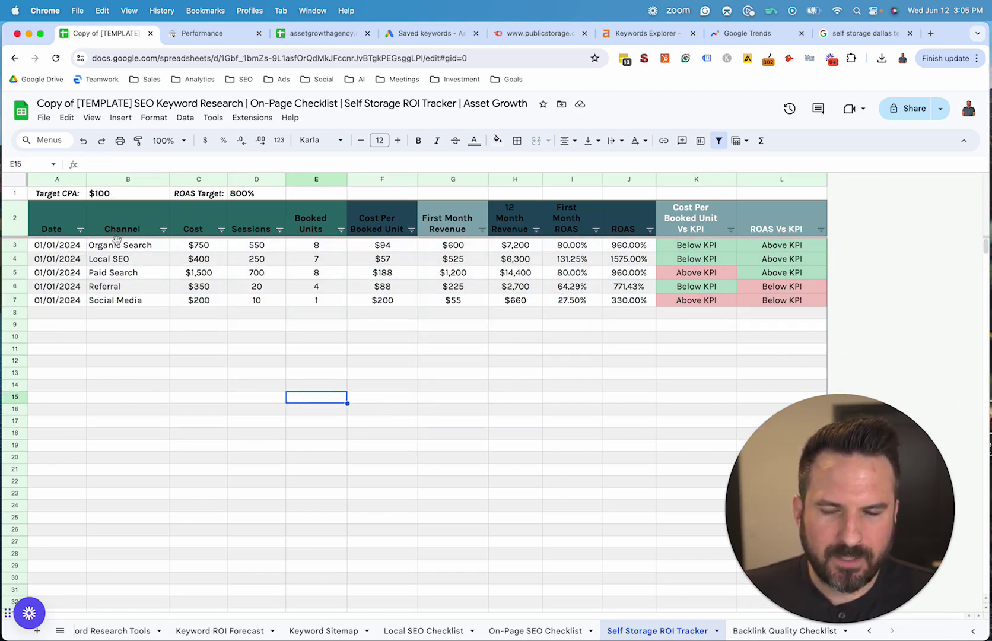
drag(118, 245, 316, 300)
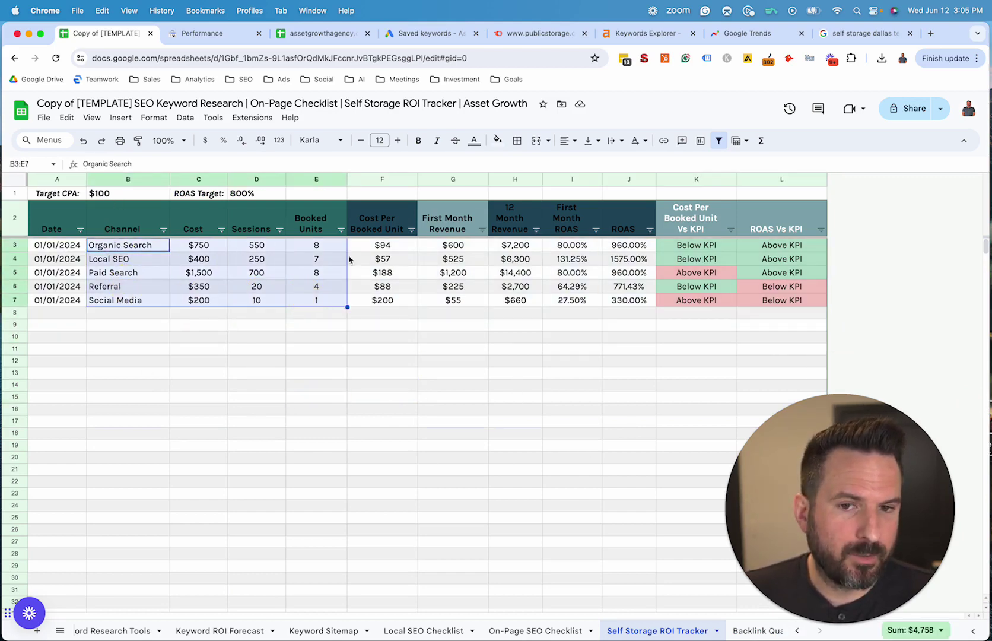
- Point out the Cost Per Booked Unit and Local SEO ROAS vs KPI results, then return to the Local SEO Checklist
click(702, 246)
key(Right)
key(Down)
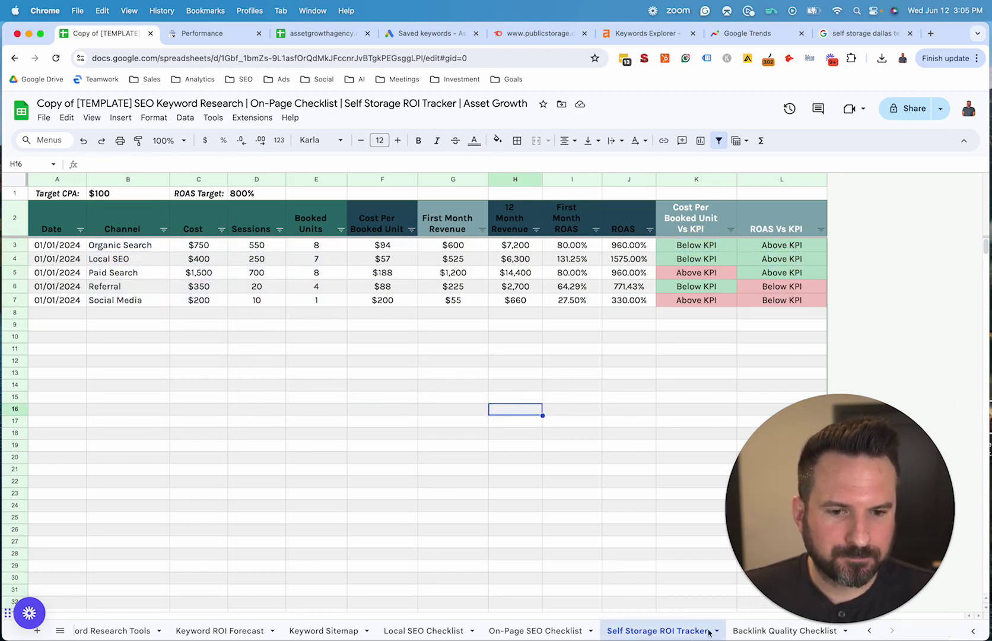
click(567, 630)
click(406, 631)
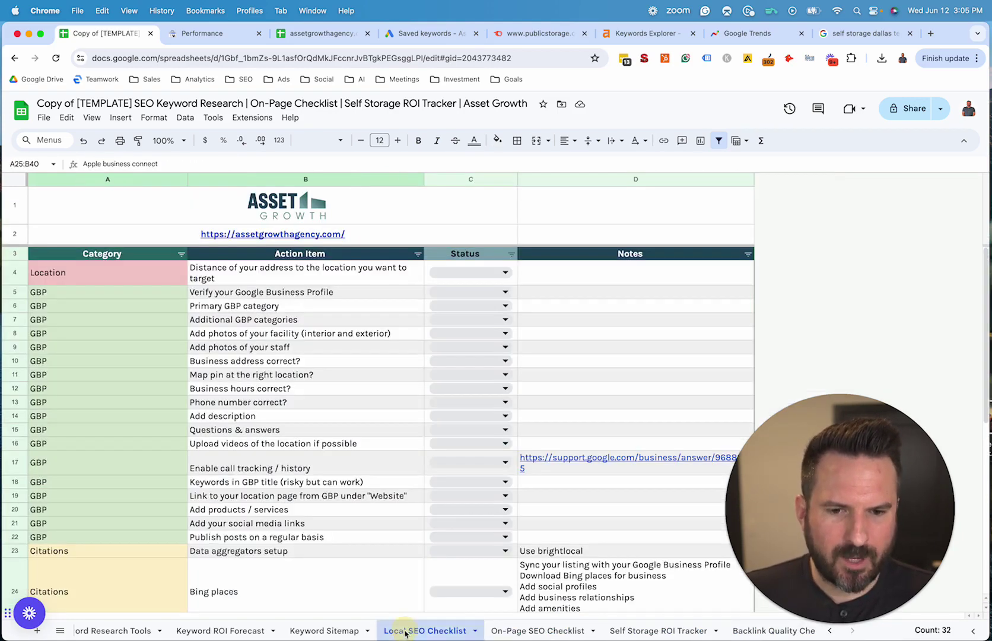